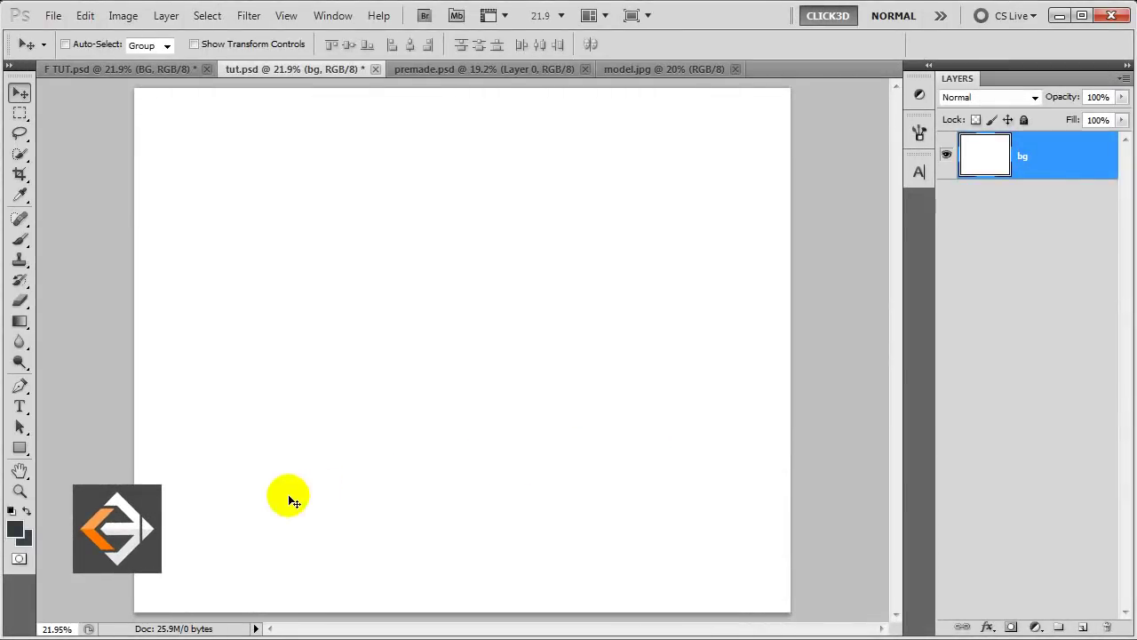
# Step: Fill the bg layer with the dark blue-grey colour #30383c
pyautogui.click(16, 530)
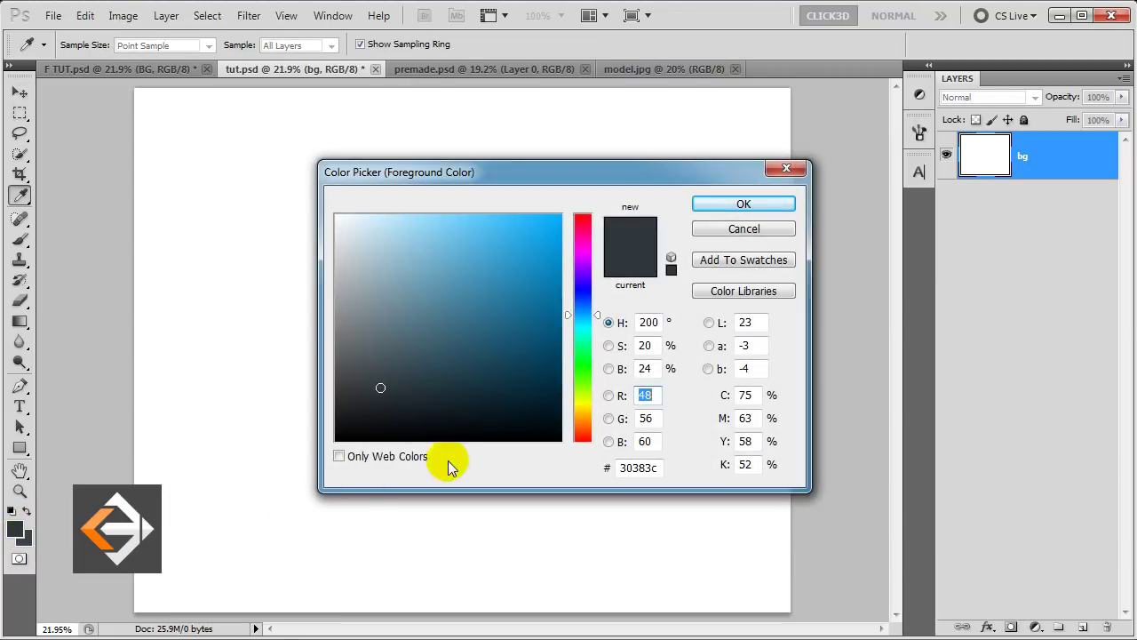
pyautogui.click(751, 200)
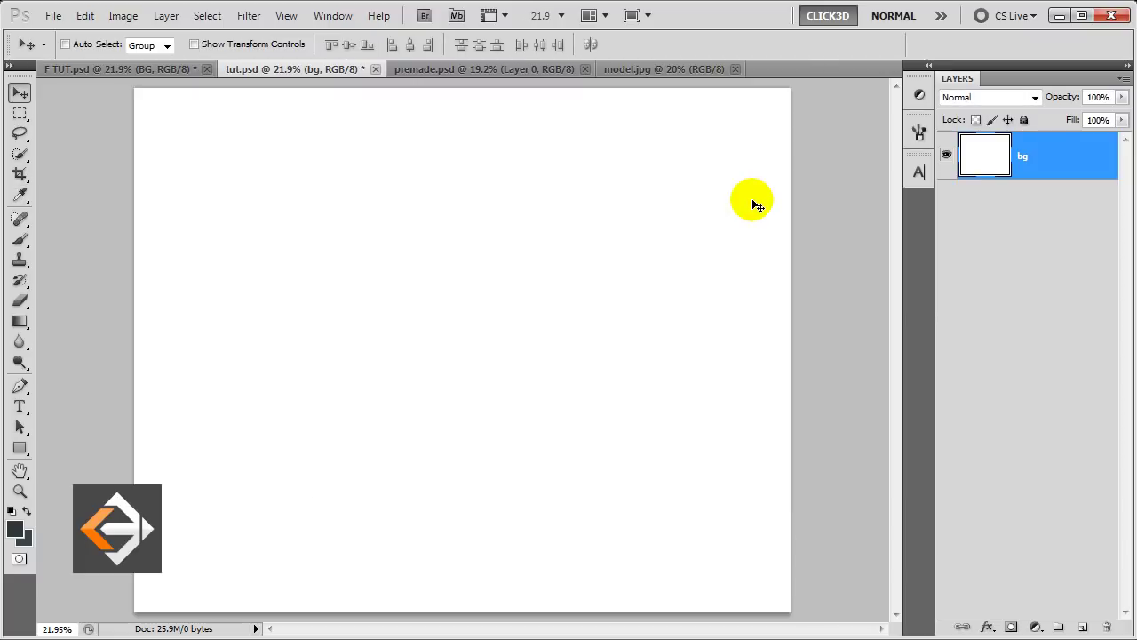
pyautogui.hotkey('alt', 'BackSpace')
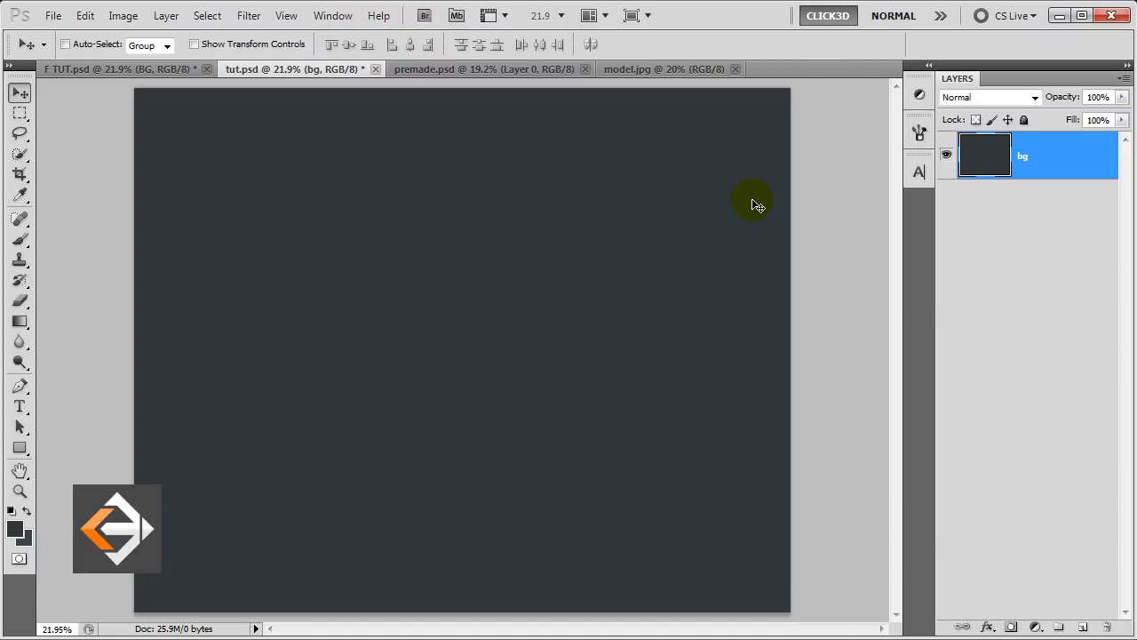
pyautogui.click(530, 70)
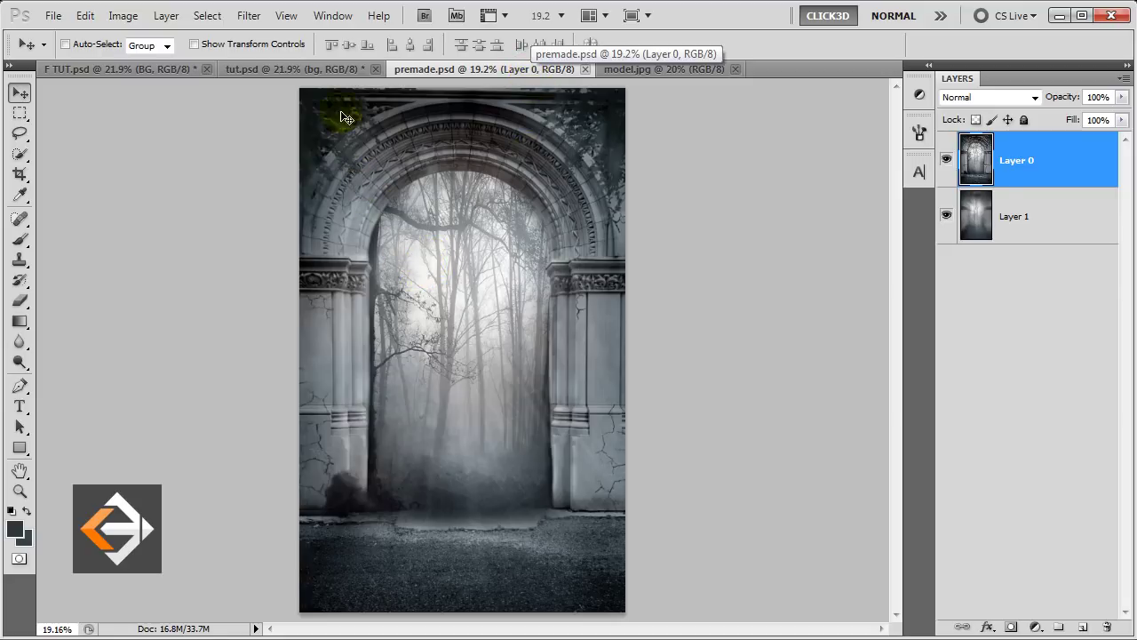
# Step: Paste the archway image into tut.psd and duplicate that layer
pyautogui.click(338, 72)
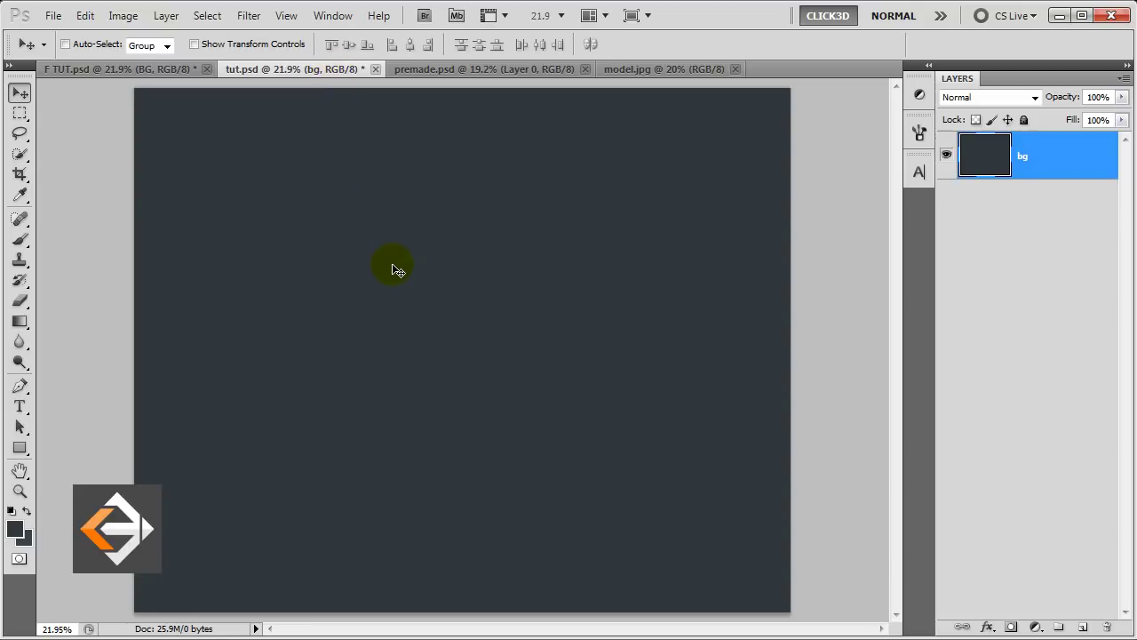
pyautogui.hotkey('ctrl', 'v')
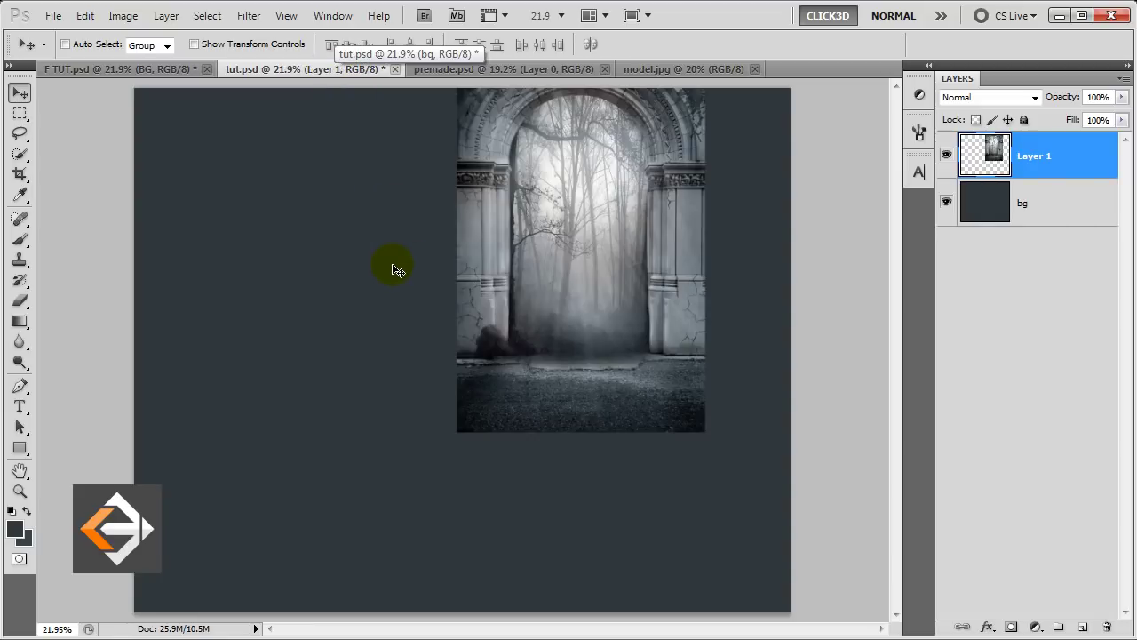
pyautogui.click(1065, 166)
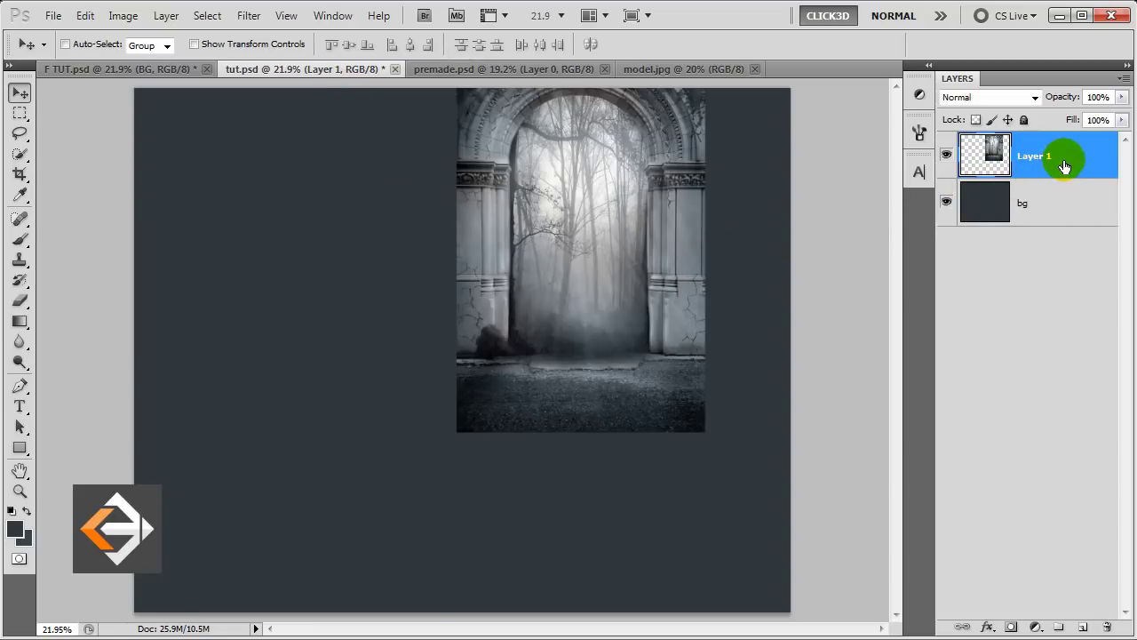
pyautogui.hotkey('ctrl', 'j')
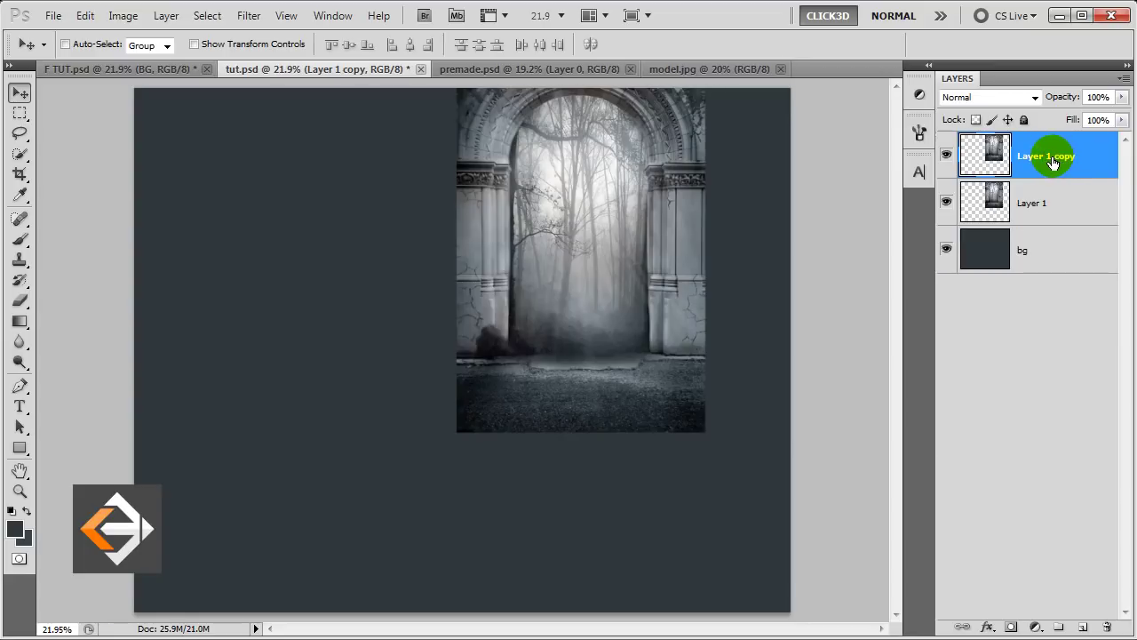
# Step: Name the duplicate layer door and the original layer rays
pyautogui.doubleClick(1052, 158)
pyautogui.write('door')
pyautogui.press('Return')
pyautogui.click(1051, 160)
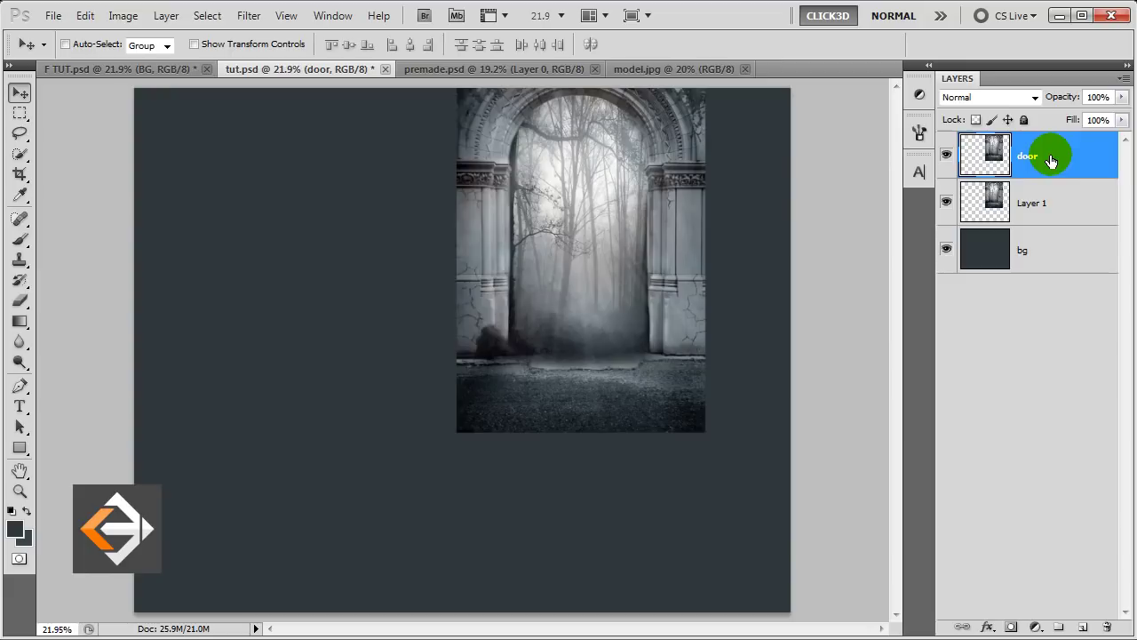
pyautogui.doubleClick(1031, 204)
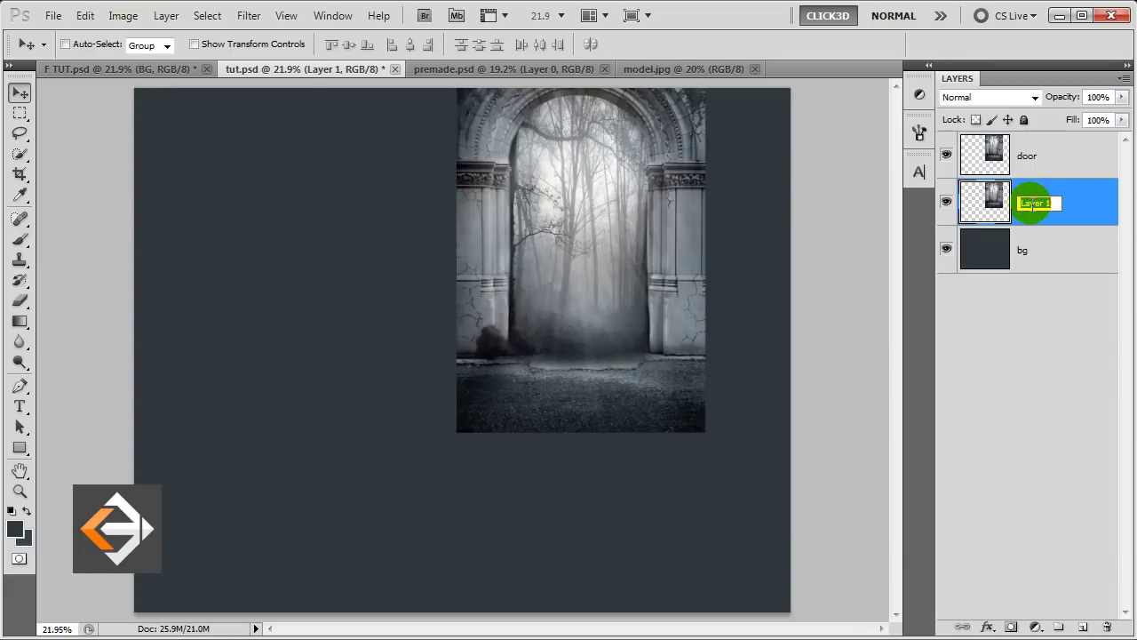
pyautogui.write('rays')
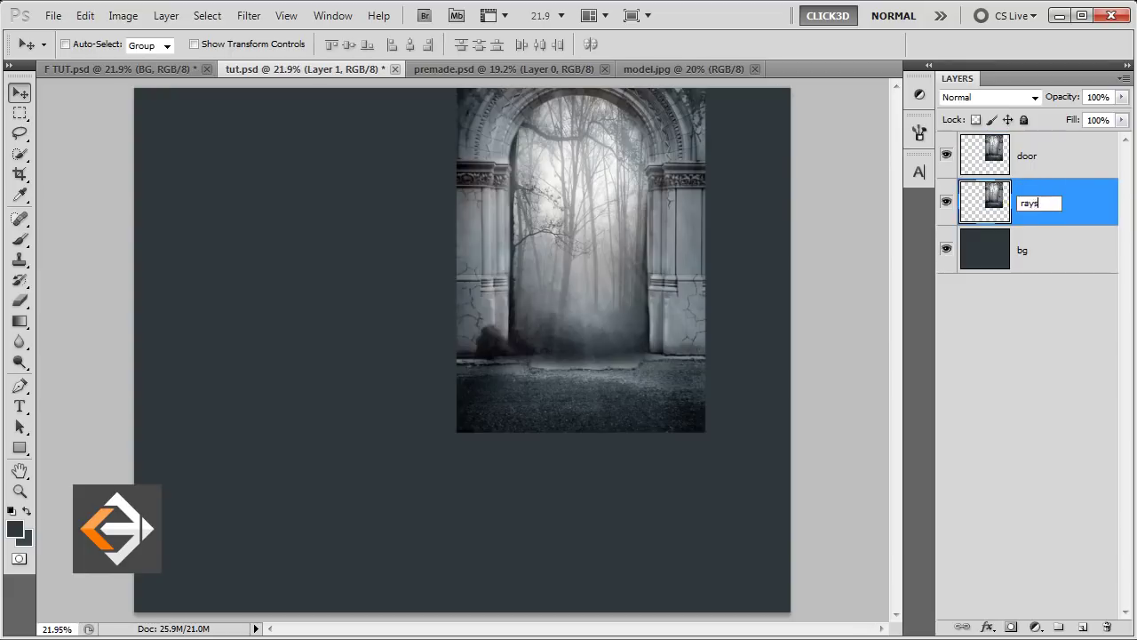
pyautogui.click(1031, 209)
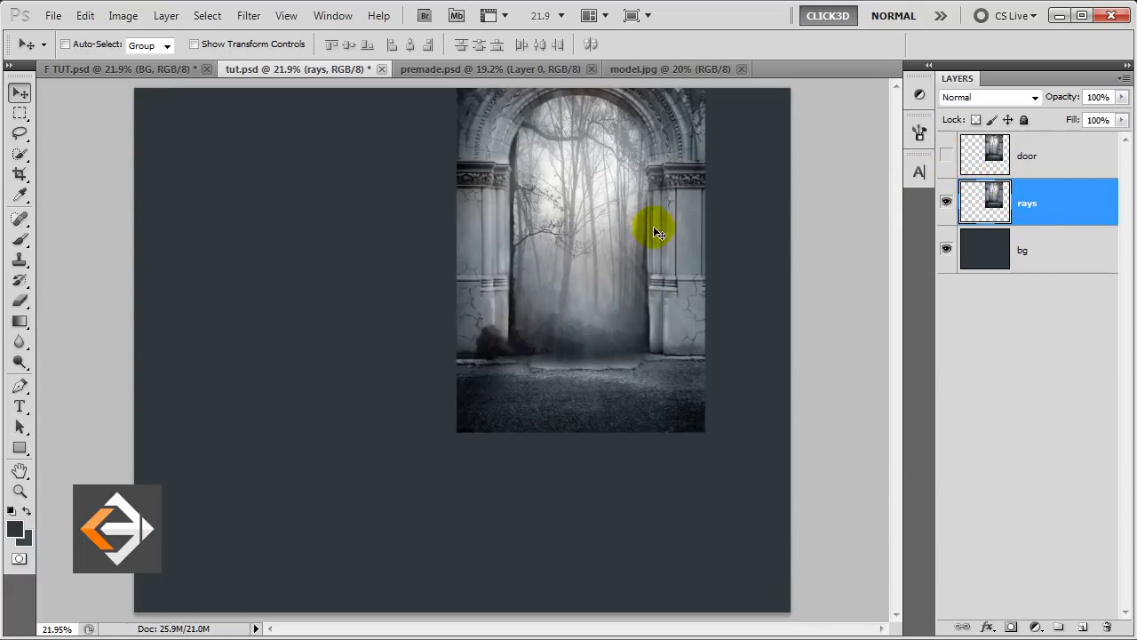
# Step: Align rays with bg so the archway sits centred horizontally and vertically
pyautogui.moveTo(580, 219); pyautogui.dragTo(485, 313)
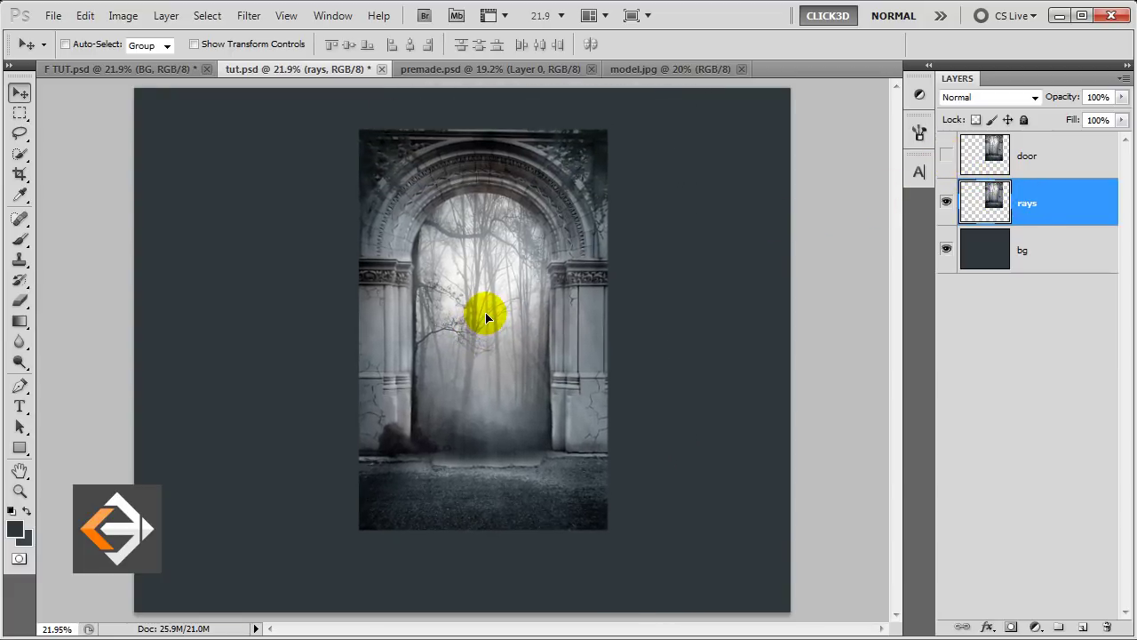
pyautogui.keyDown('shift'); pyautogui.click(1041, 251); pyautogui.keyUp('shift')
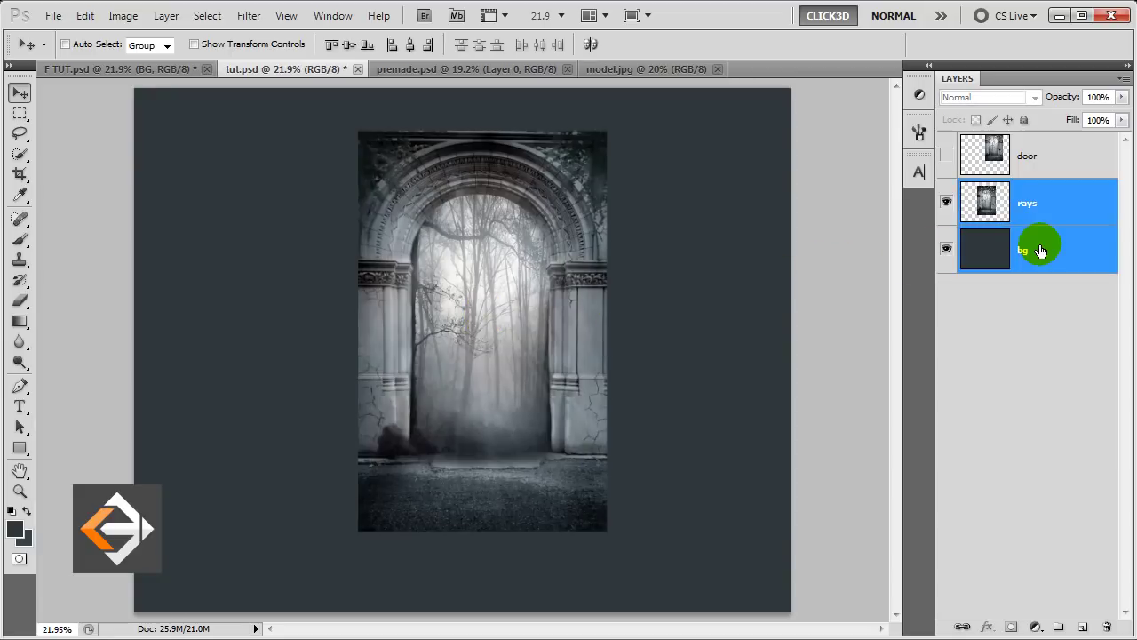
pyautogui.click(407, 48)
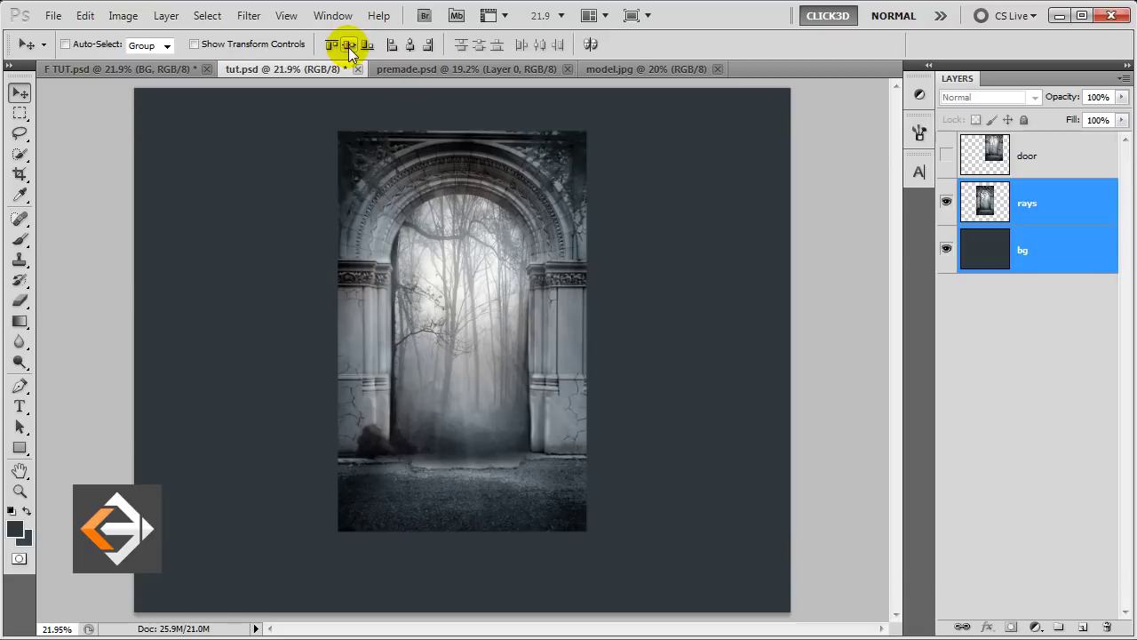
pyautogui.click(348, 47)
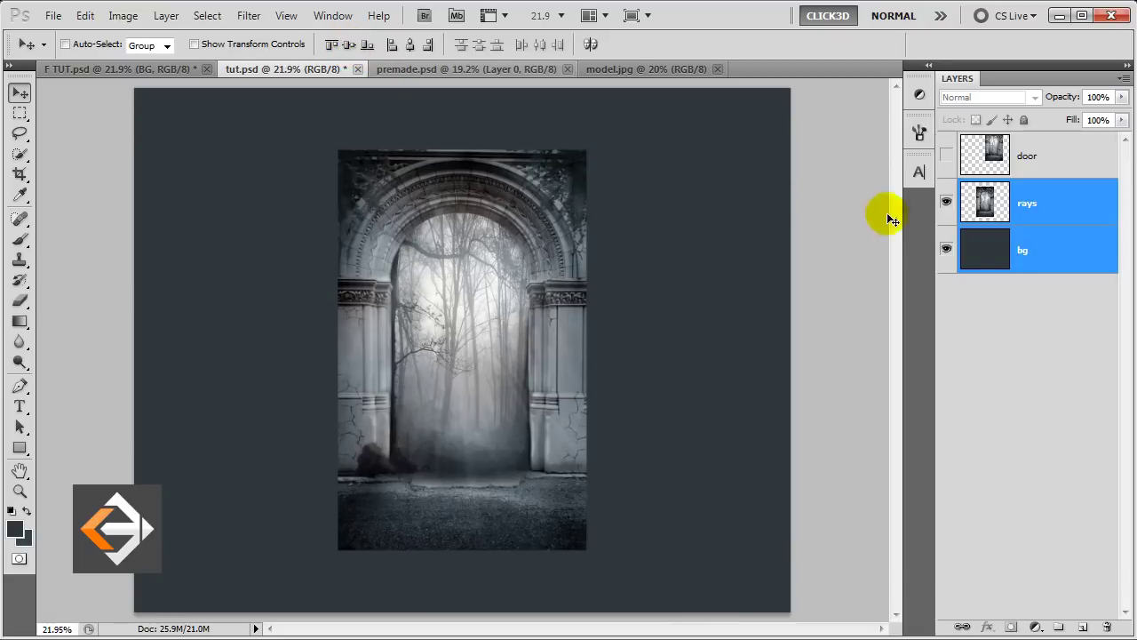
pyautogui.click(1056, 209)
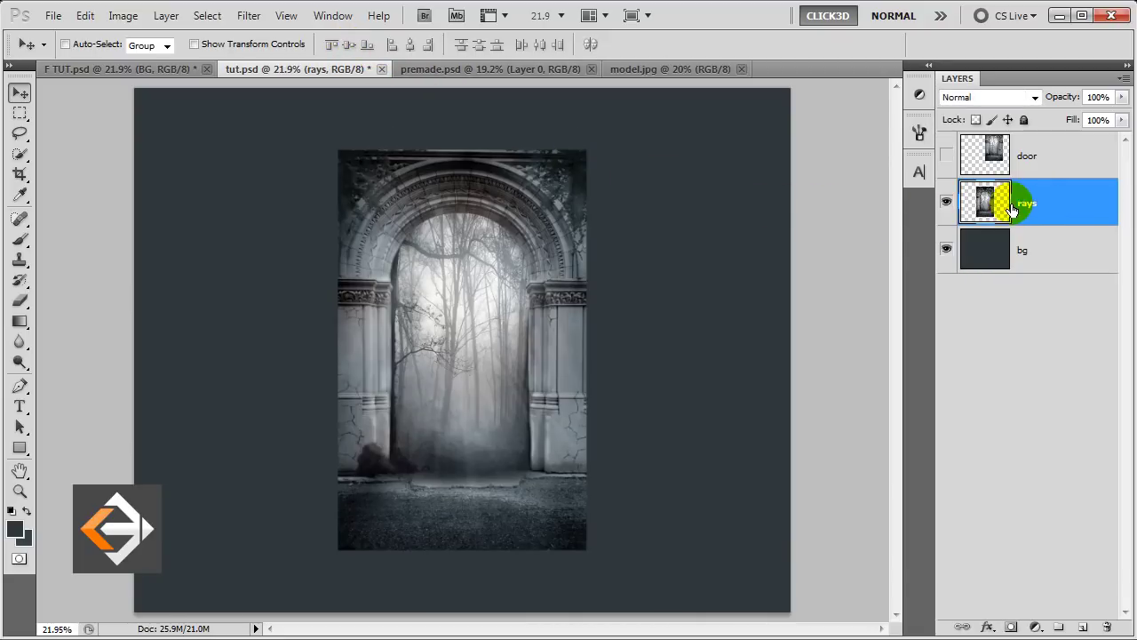
pyautogui.click(258, 22)
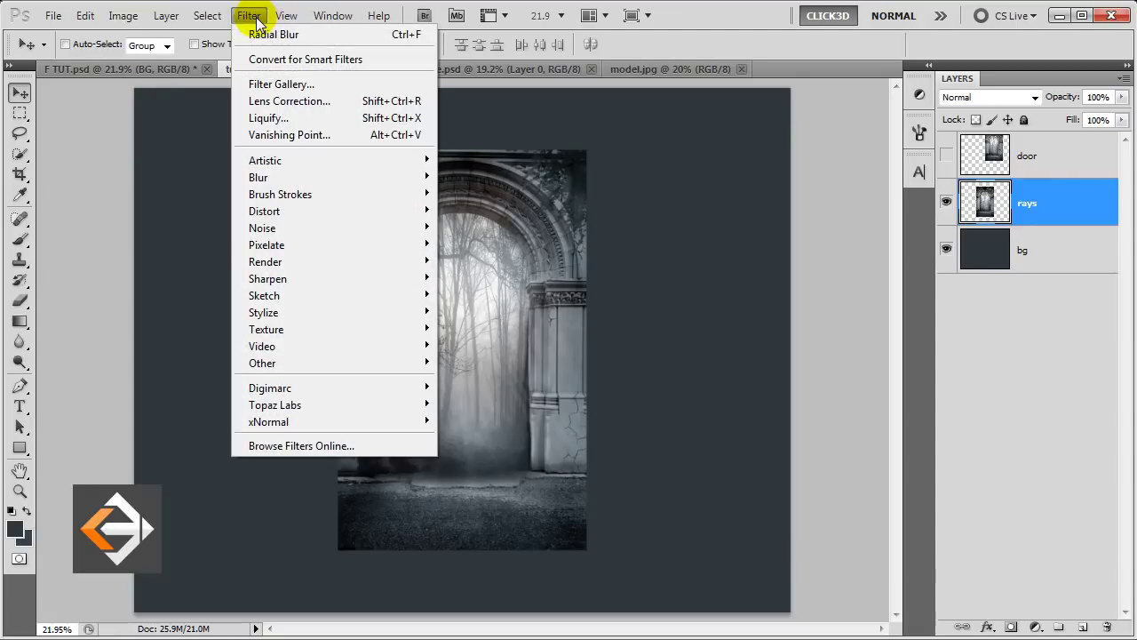
pyautogui.moveTo(266, 177)
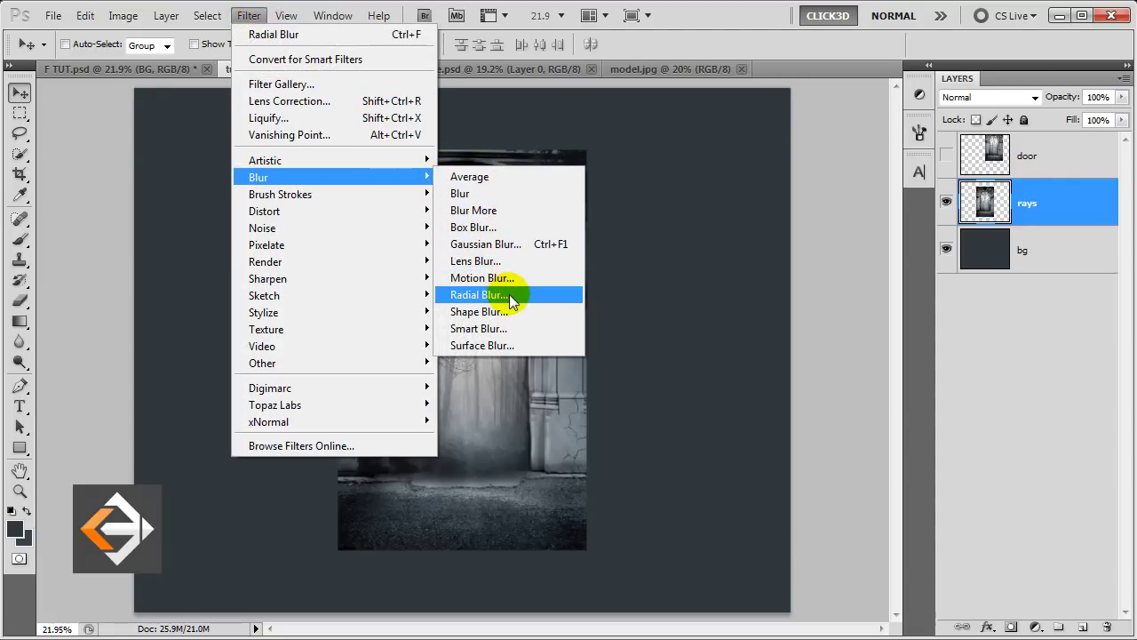
# Step: Apply a Zoom Radial Blur at amount 100, Good quality, to rays
pyautogui.click(509, 294)
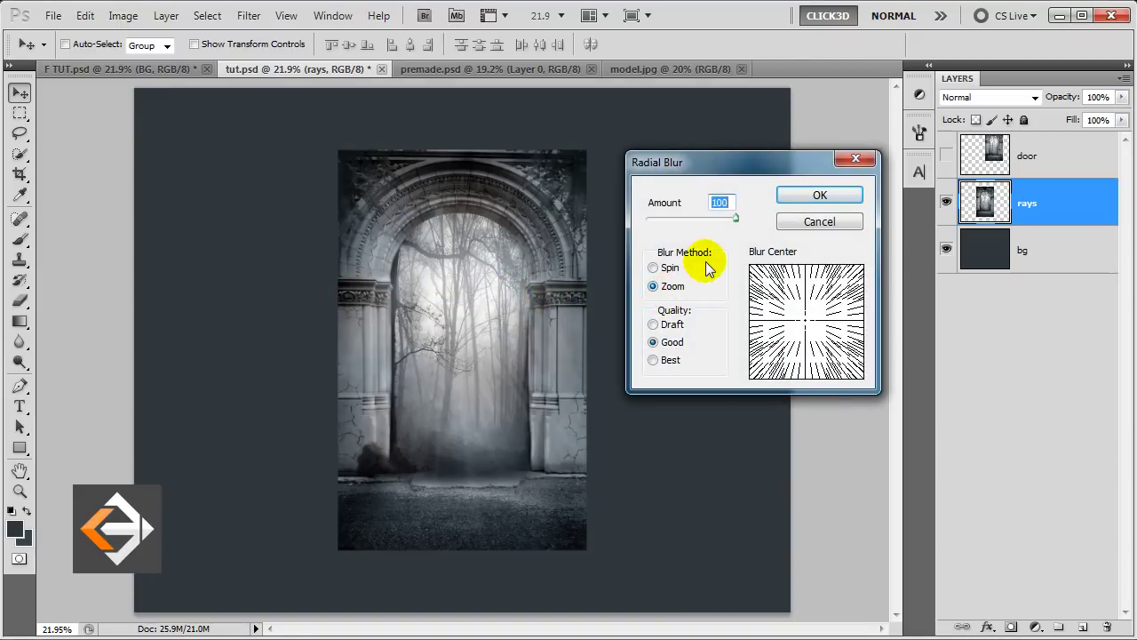
pyautogui.click(809, 201)
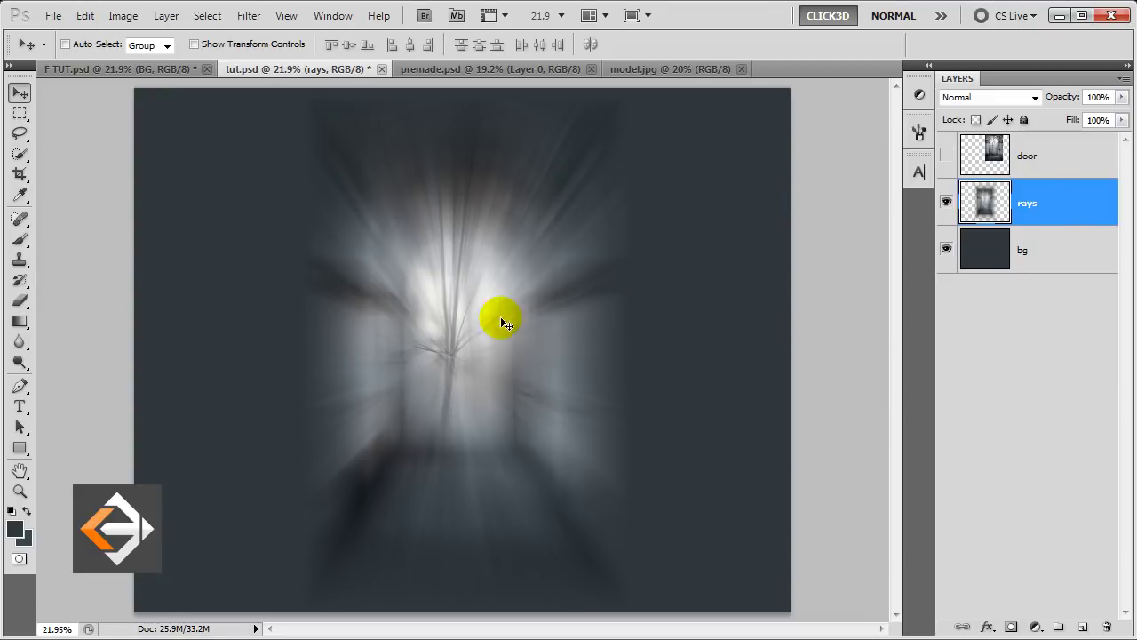
pyautogui.hotkey('ctrl', 't')
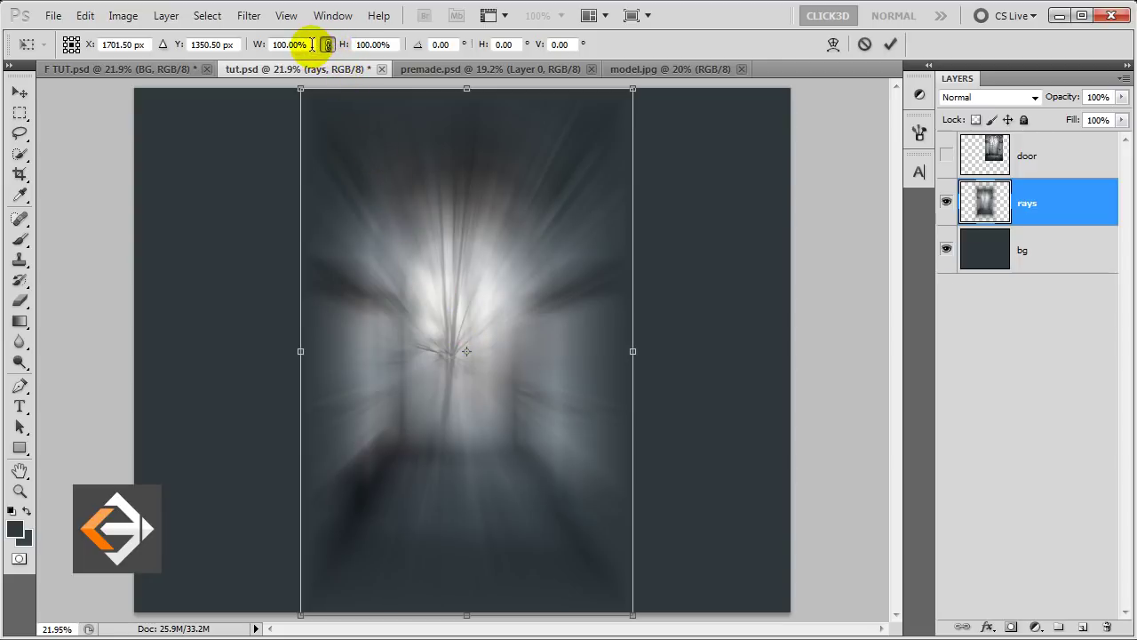
# Step: Scale the blurred rays layer up to 700% with linked proportions
pyautogui.click(280, 44)
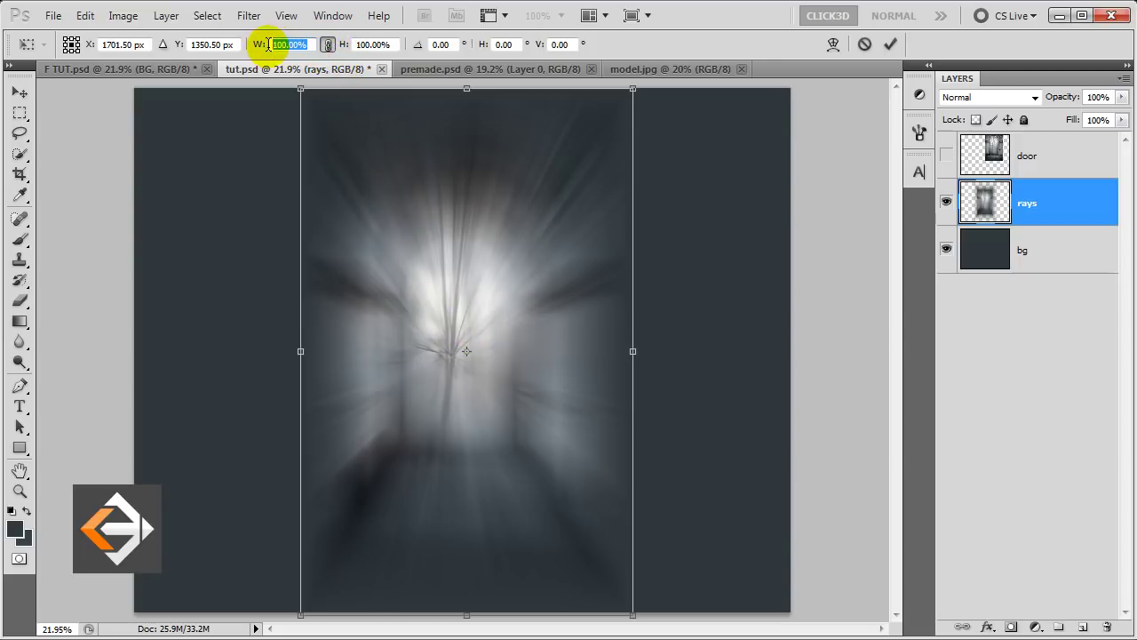
pyautogui.write('70')
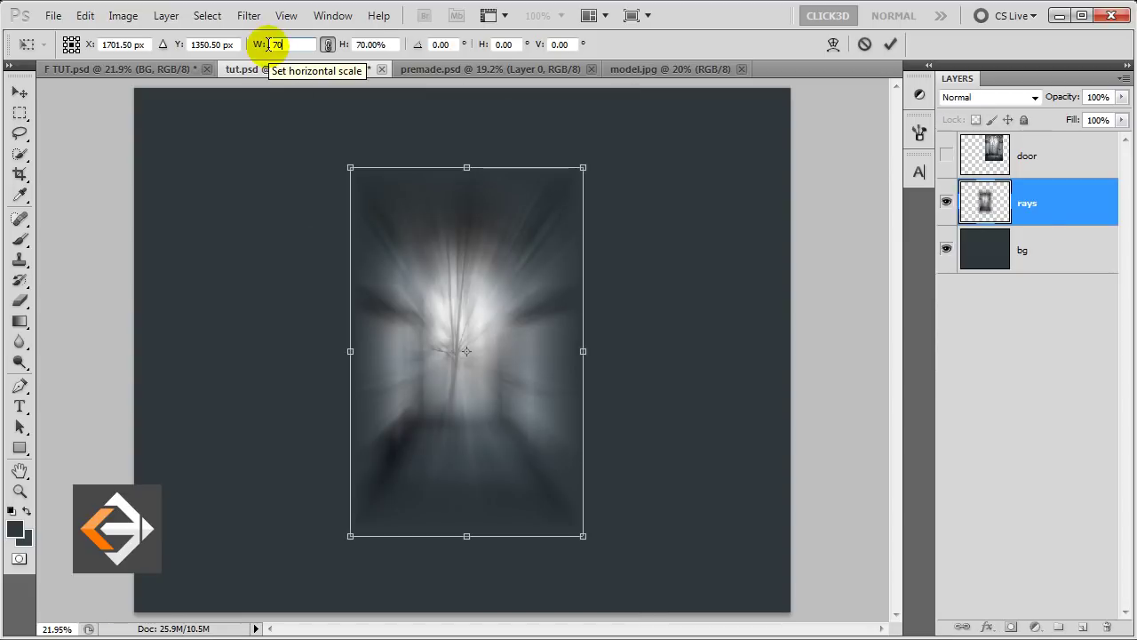
pyautogui.write('0')
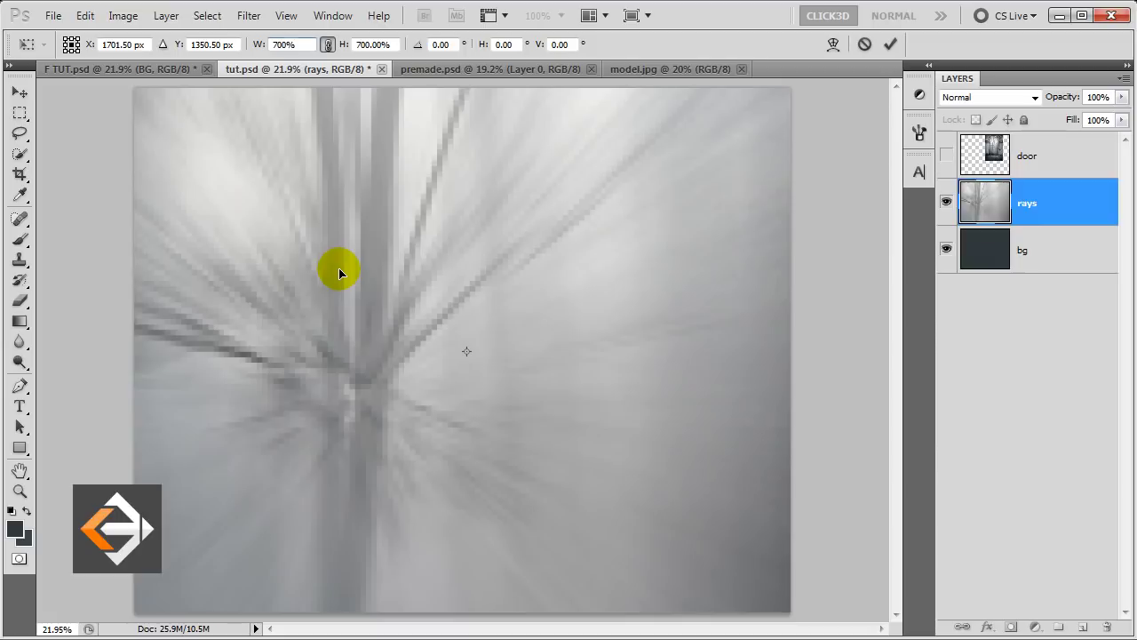
pyautogui.press('Return')
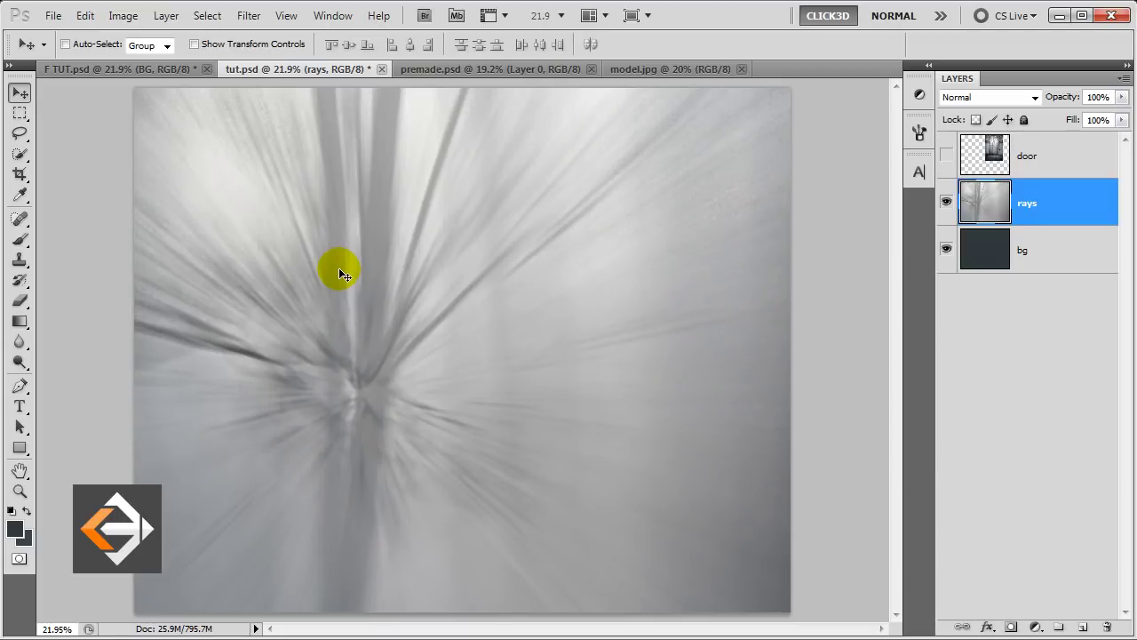
# Step: Show the door layer and shift the light burst up and right behind it
pyautogui.click(947, 155)
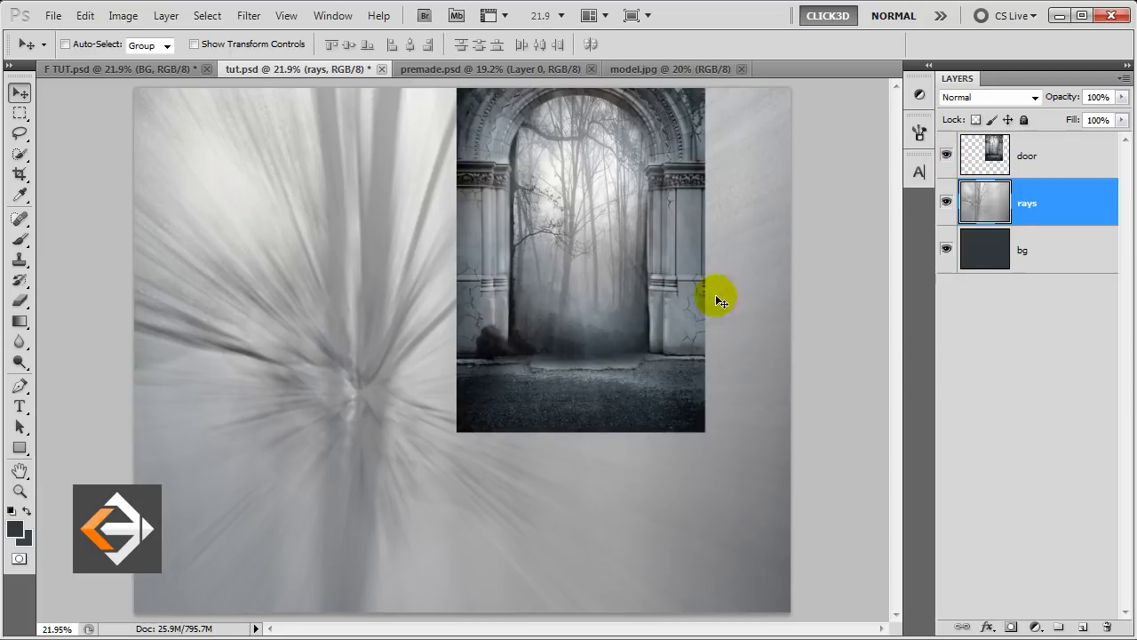
pyautogui.moveTo(357, 391); pyautogui.dragTo(572, 245)
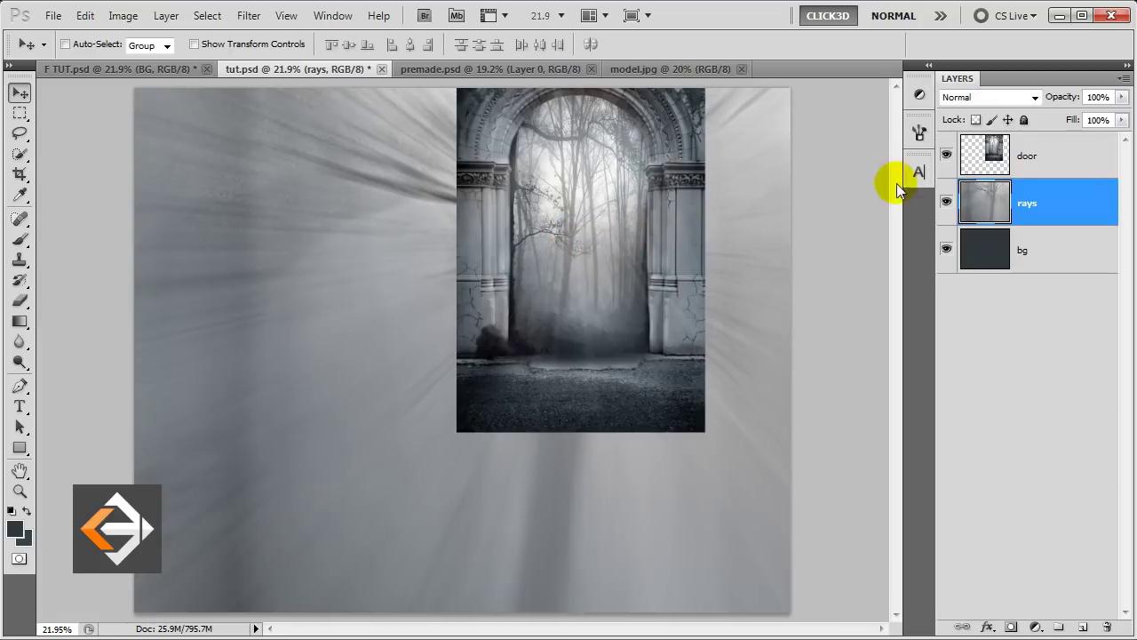
pyautogui.click(1030, 157)
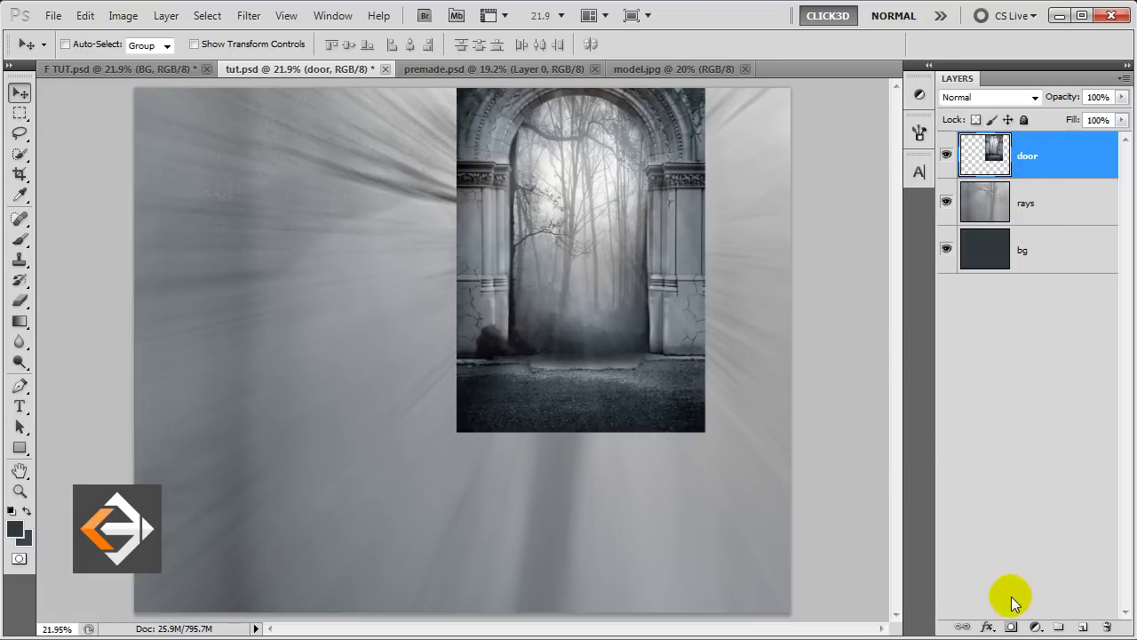
# Step: Add a layer mask to door and target it for brush painting
pyautogui.click(1011, 628)
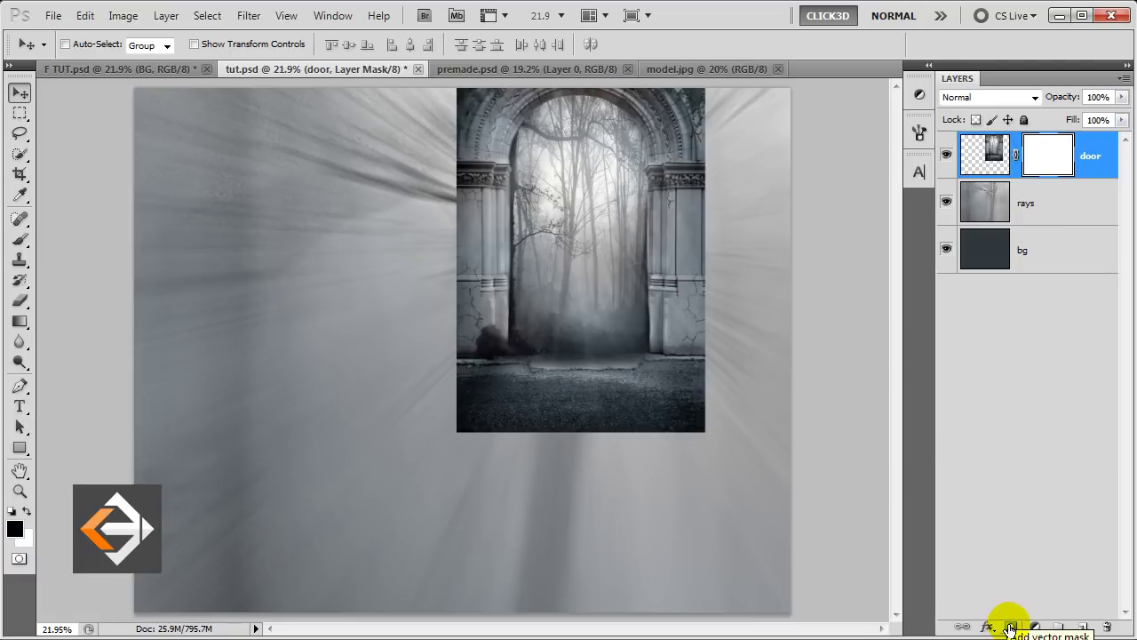
pyautogui.click(1047, 161)
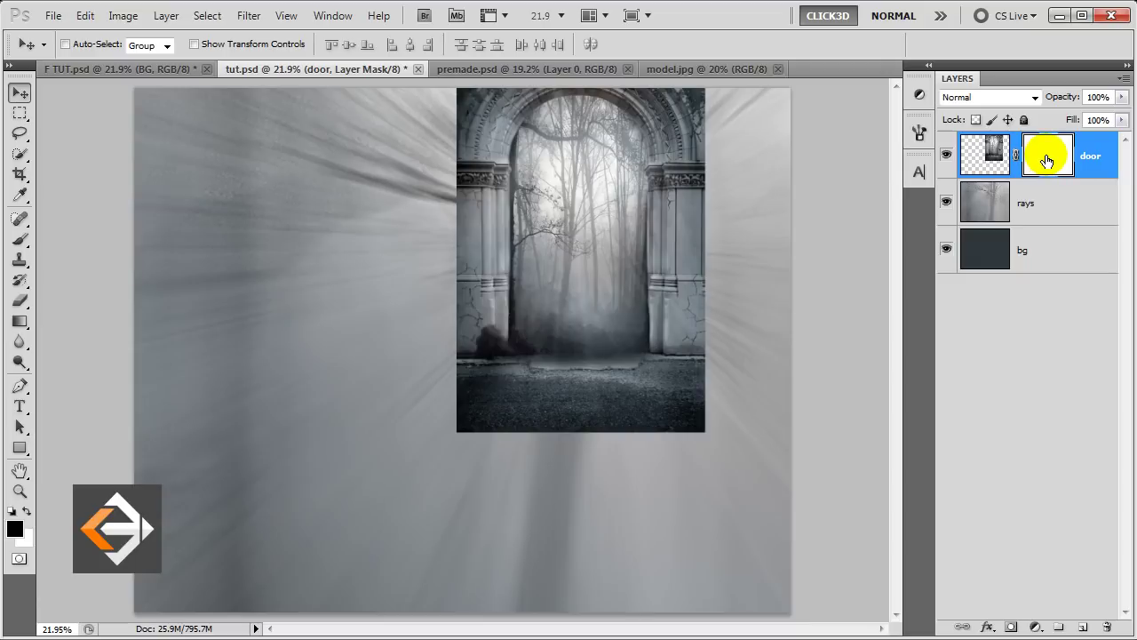
pyautogui.click(19, 241)
pyautogui.rightClick(253, 180)
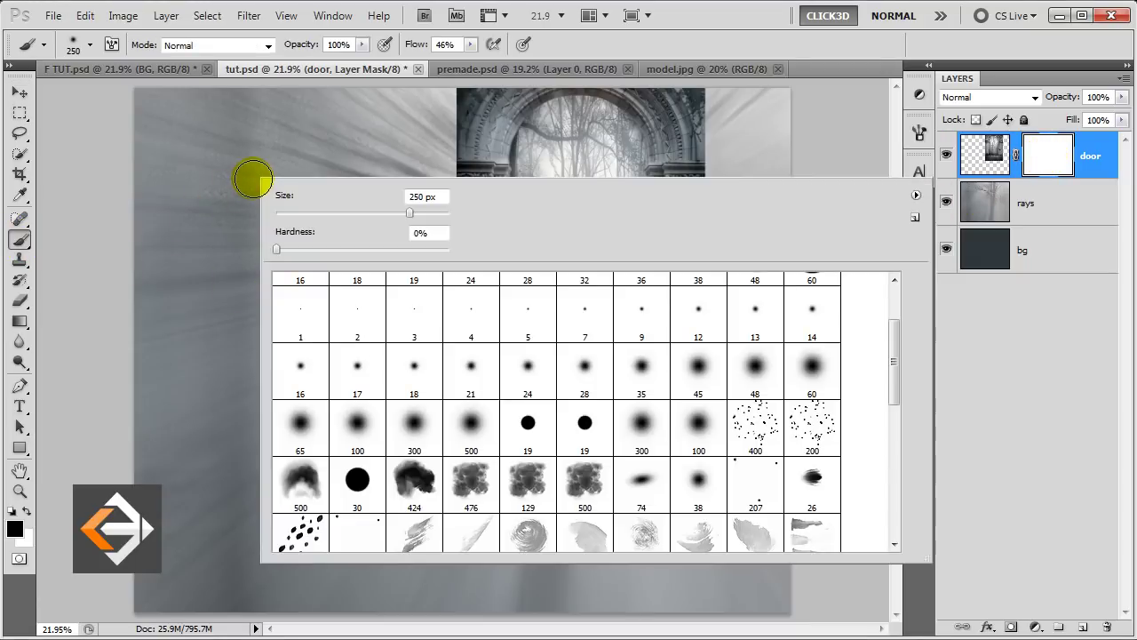
# Step: Mask away the door's lower area and left edges with the soft 476 brush
pyautogui.doubleClick(475, 489)
pyautogui.moveTo(677, 435)
pyautogui.mouseDown()
pyautogui.moveTo(693, 419)
pyautogui.moveTo(609, 444)
pyautogui.mouseUp()
pyautogui.press(']')
pyautogui.press(']')
pyautogui.moveTo(518, 454)
pyautogui.mouseDown()
pyautogui.moveTo(464, 394)
pyautogui.moveTo(436, 383)
pyautogui.mouseUp()
pyautogui.press(']')
pyautogui.press(']')
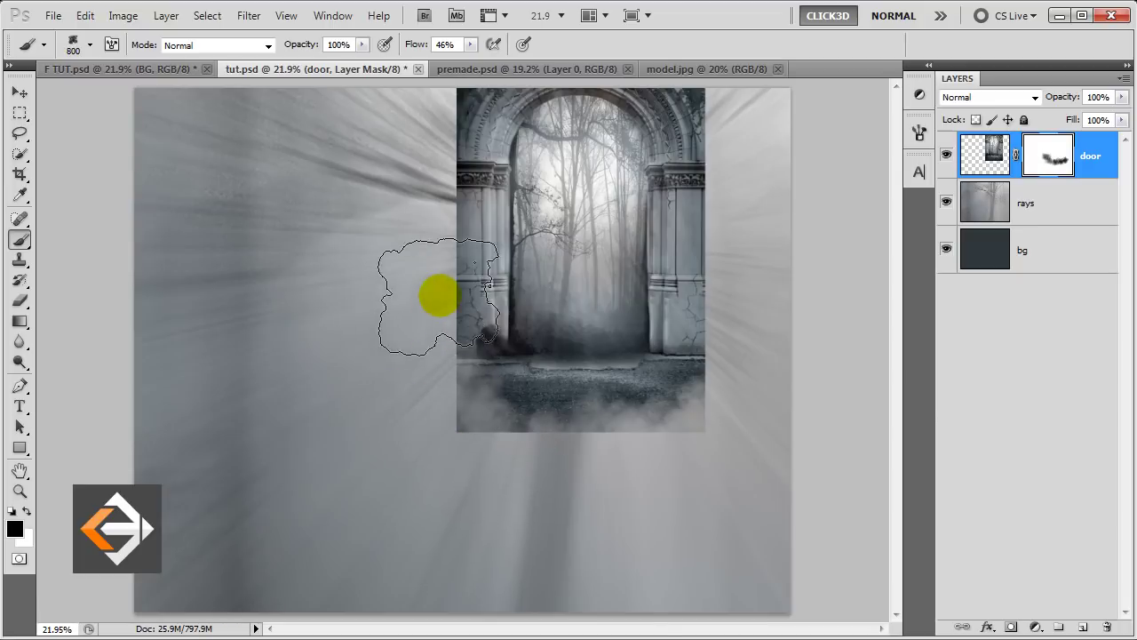
pyautogui.moveTo(380, 338)
pyautogui.mouseDown()
pyautogui.moveTo(450, 412)
pyautogui.moveTo(683, 413)
pyautogui.moveTo(738, 317)
pyautogui.moveTo(754, 183)
pyautogui.moveTo(741, 122)
pyautogui.moveTo(768, 190)
pyautogui.mouseUp()
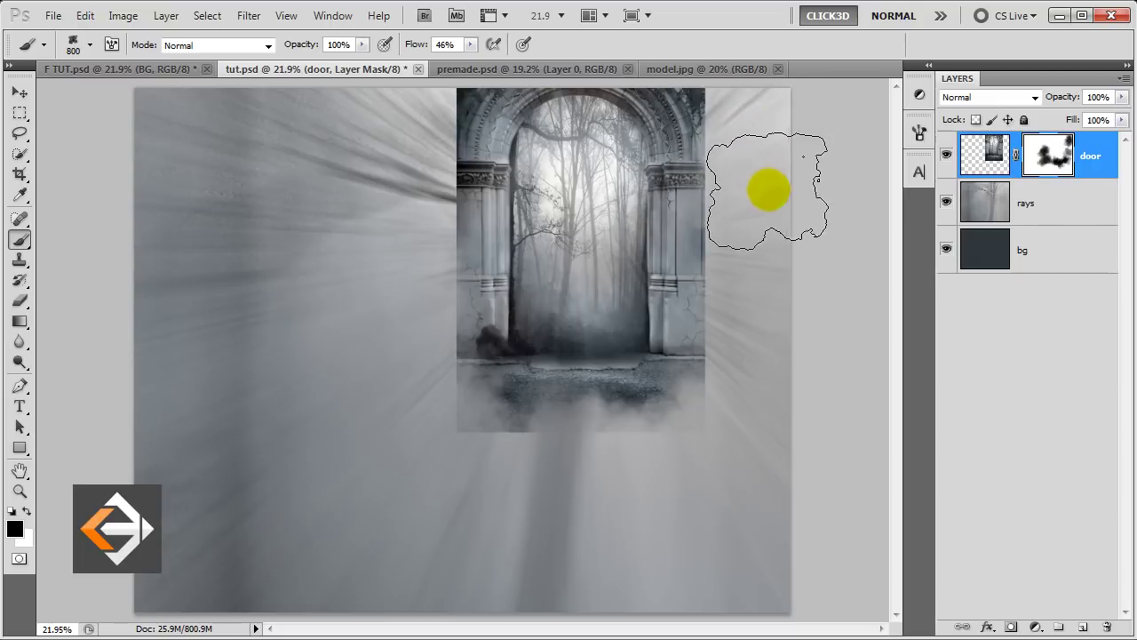
pyautogui.press('[')
pyautogui.press('[')
pyautogui.press('[')
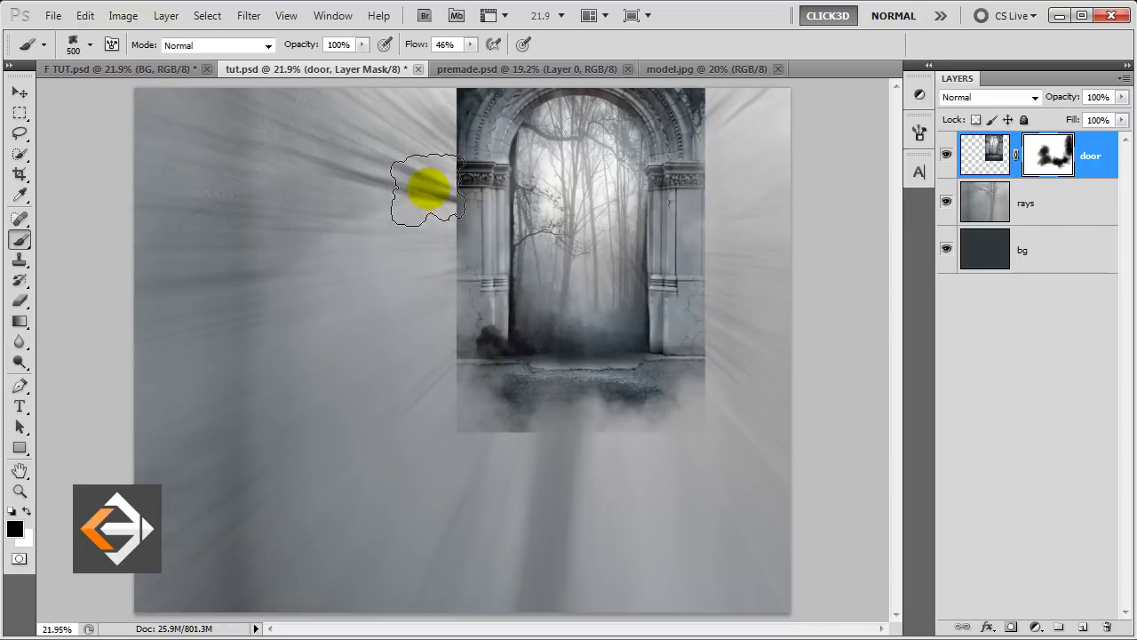
pyautogui.moveTo(427, 116); pyautogui.dragTo(451, 269)
pyautogui.moveTo(399, 377)
pyautogui.mouseDown()
pyautogui.moveTo(414, 450)
pyautogui.moveTo(347, 360)
pyautogui.moveTo(293, 192)
pyautogui.mouseUp()
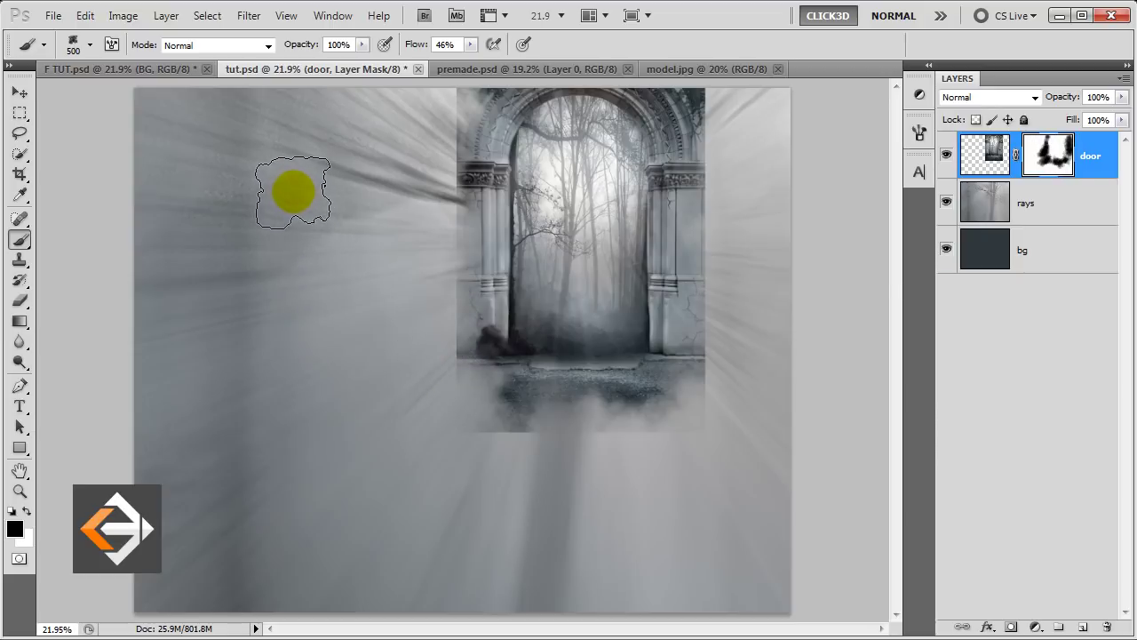
# Step: Mask the door's right, upper and lower-left edges and the shadow below with a soft round brush
pyautogui.rightClick(293, 192)
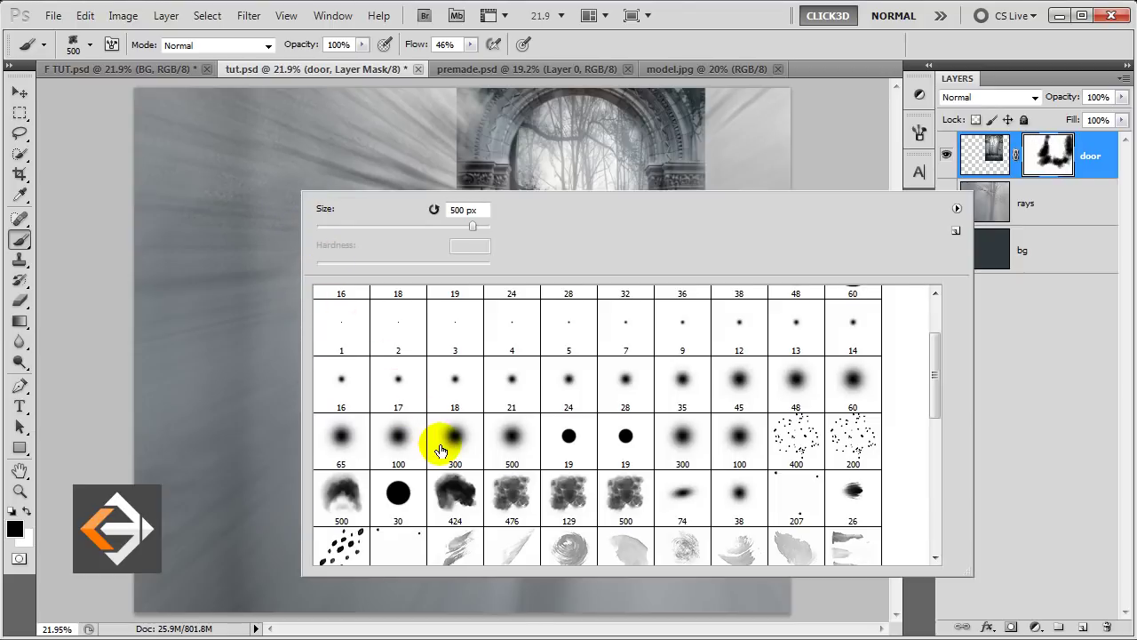
pyautogui.doubleClick(441, 450)
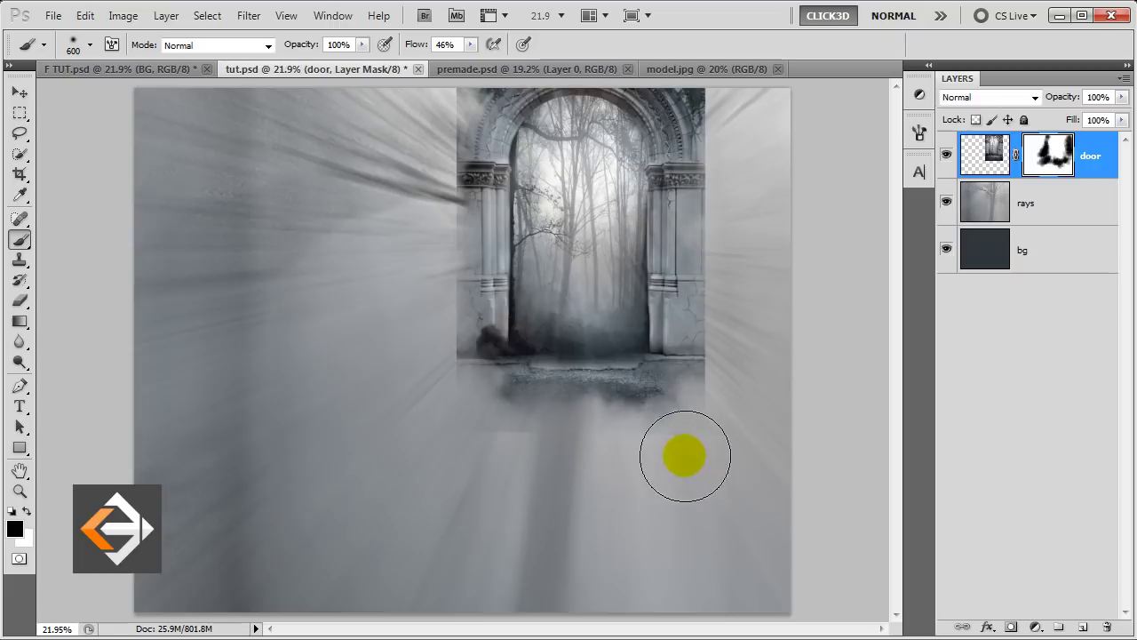
pyautogui.press('[')
pyautogui.moveTo(718, 447)
pyautogui.mouseDown()
pyautogui.moveTo(706, 106)
pyautogui.moveTo(724, 173)
pyautogui.moveTo(742, 424)
pyautogui.mouseUp()
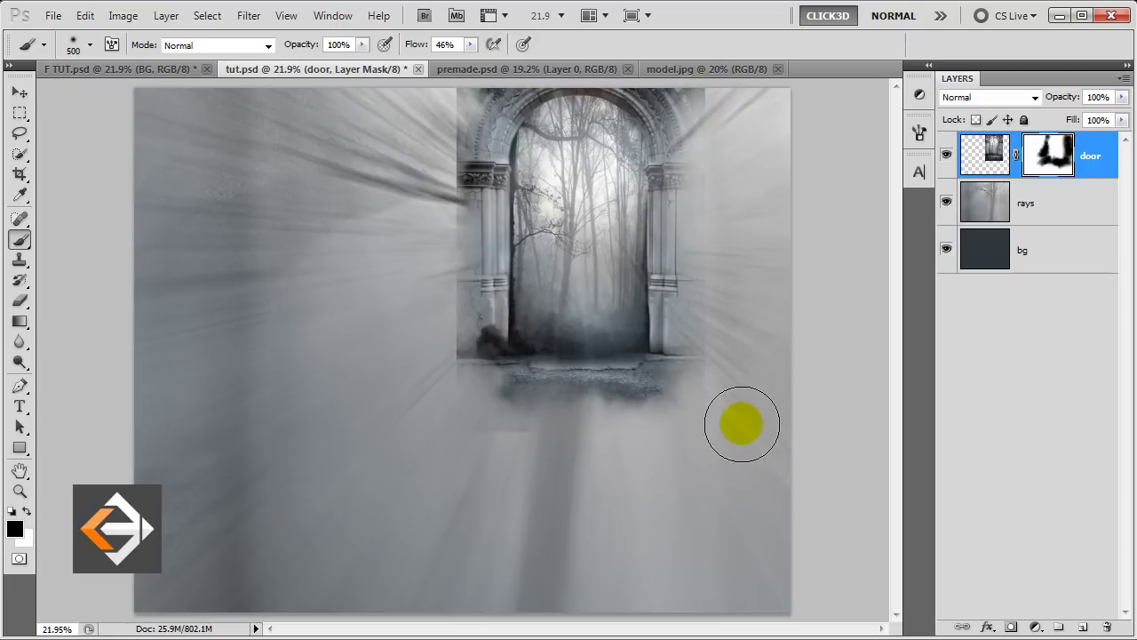
pyautogui.moveTo(441, 483)
pyautogui.mouseDown()
pyautogui.moveTo(477, 431)
pyautogui.moveTo(444, 447)
pyautogui.moveTo(424, 376)
pyautogui.mouseUp()
pyautogui.press(']')
pyautogui.press(']')
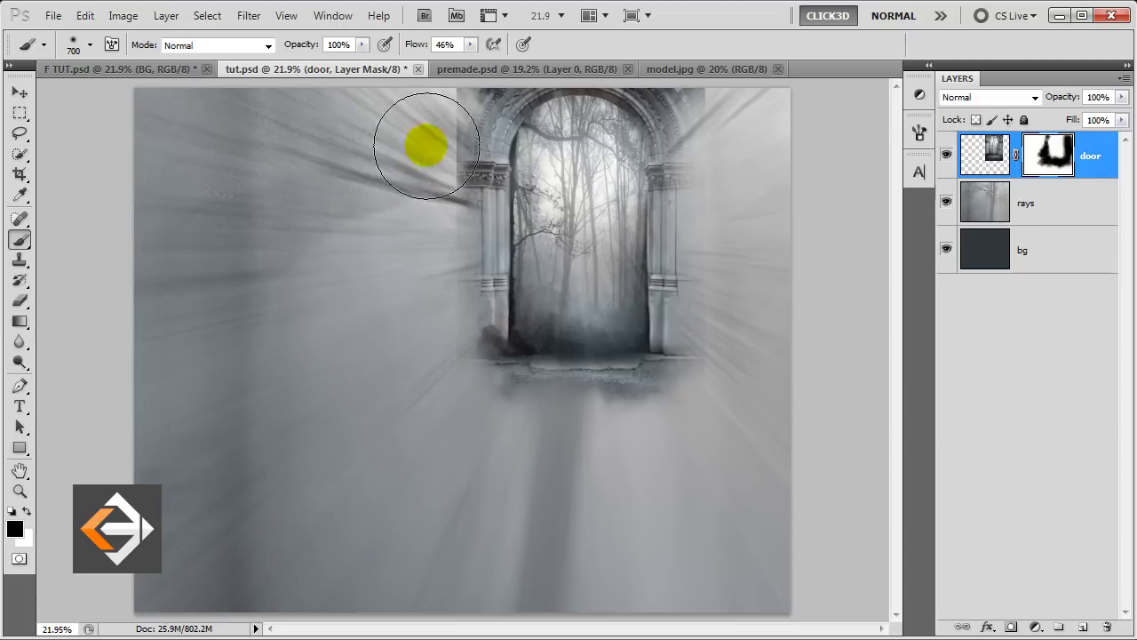
pyautogui.moveTo(418, 255); pyautogui.dragTo(424, 525)
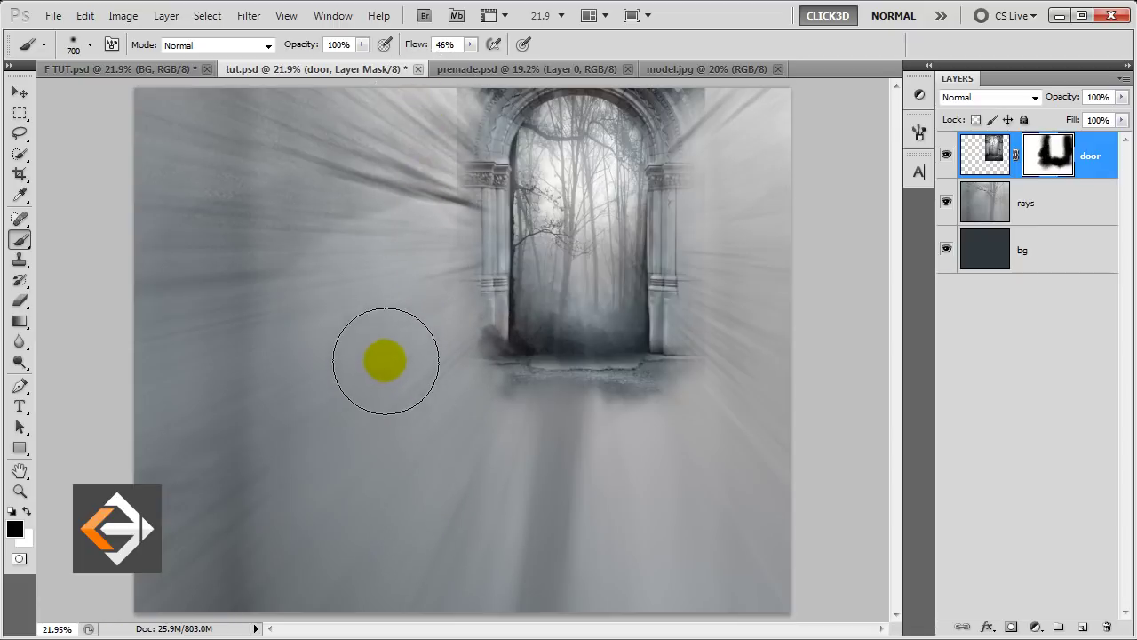
pyautogui.moveTo(416, 198); pyautogui.dragTo(431, 157)
pyautogui.press('[')
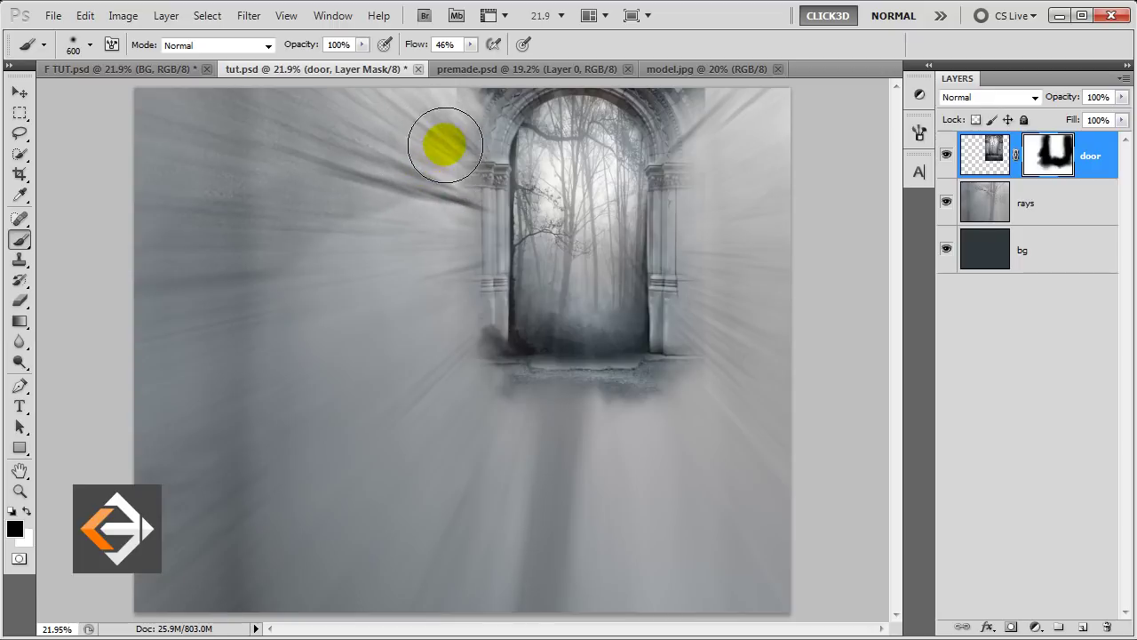
pyautogui.press('[')
pyautogui.press('[')
pyautogui.moveTo(643, 343)
pyautogui.mouseDown()
pyautogui.moveTo(718, 122)
pyautogui.moveTo(721, 101)
pyautogui.moveTo(706, 97)
pyautogui.moveTo(760, 146)
pyautogui.mouseUp()
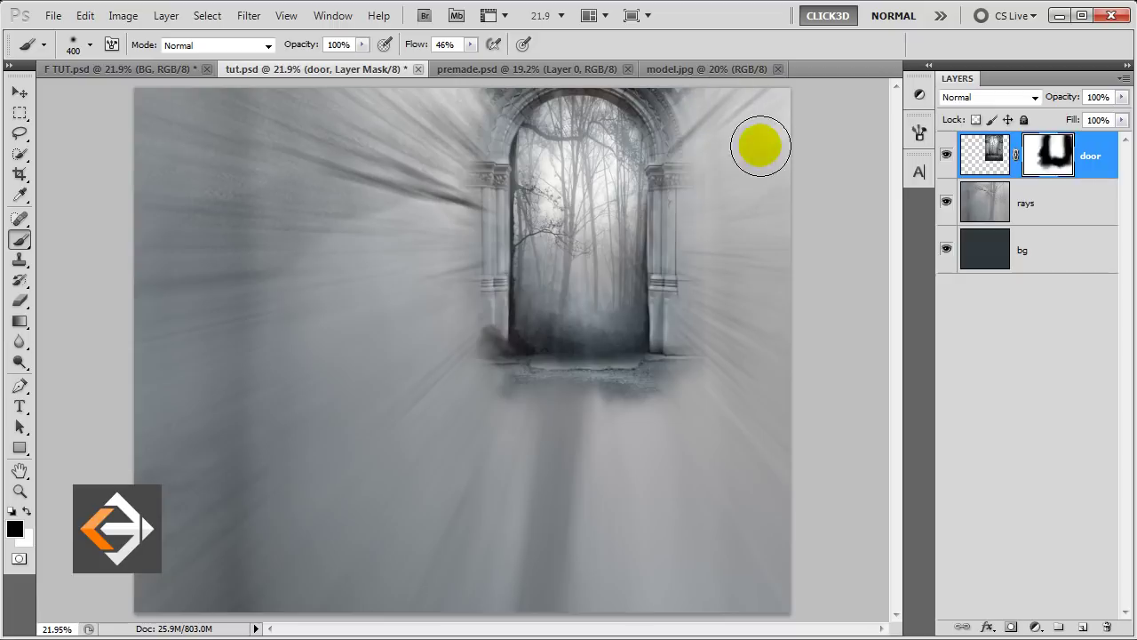
pyautogui.press(']')
pyautogui.press(']')
pyautogui.press(']')
pyautogui.moveTo(627, 418)
pyautogui.mouseDown()
pyautogui.moveTo(569, 462)
pyautogui.moveTo(518, 406)
pyautogui.moveTo(457, 447)
pyautogui.moveTo(433, 404)
pyautogui.mouseUp()
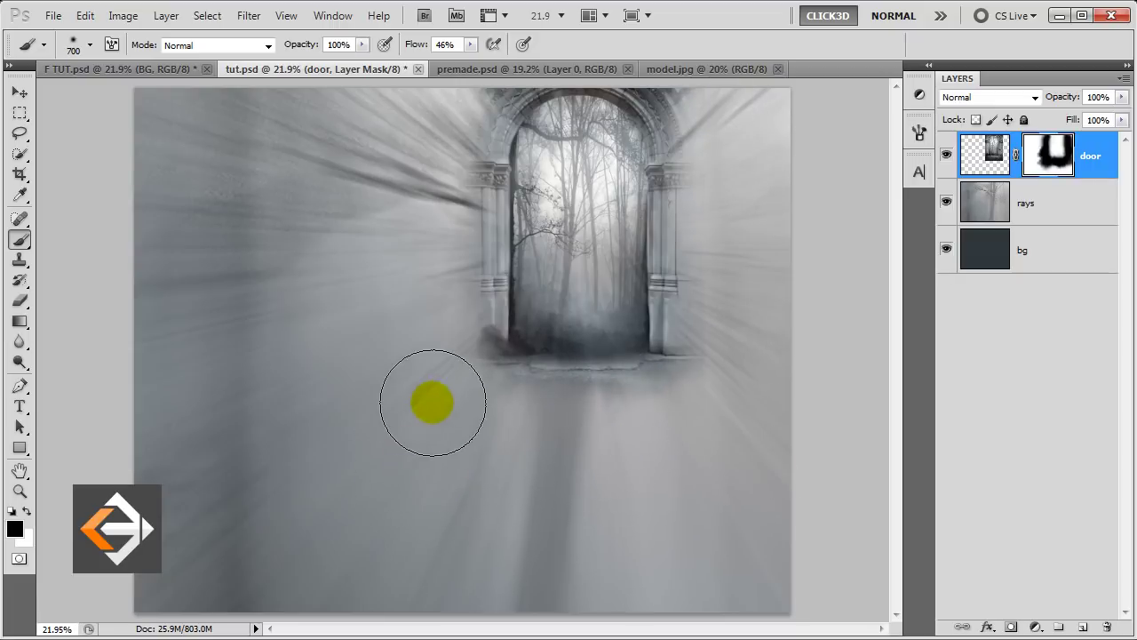
pyautogui.press('v')
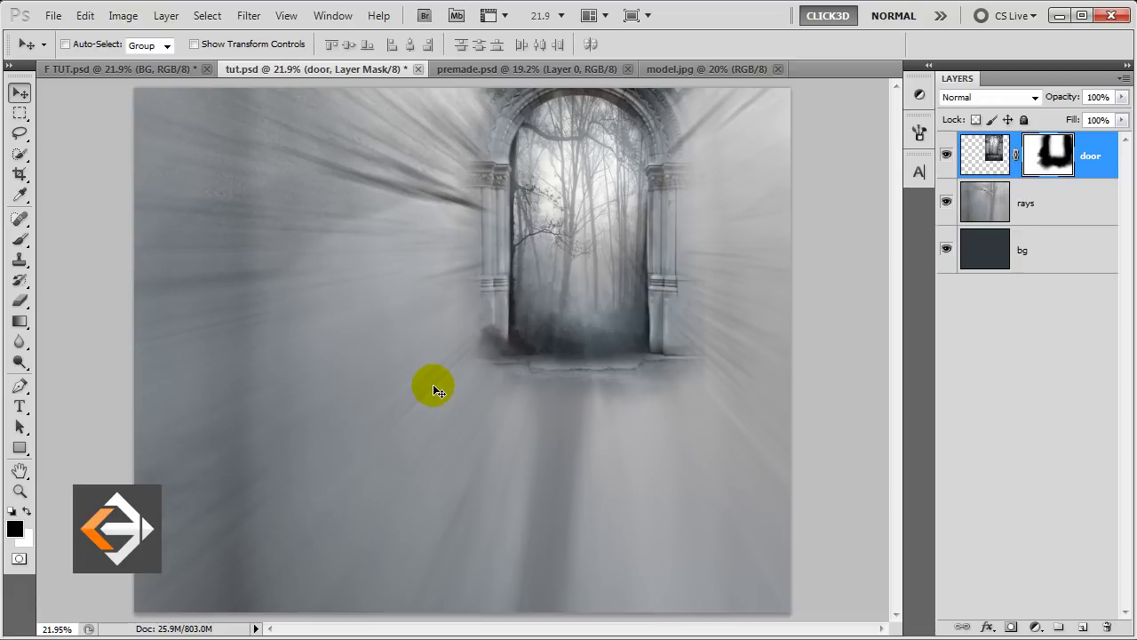
pyautogui.click(1103, 145)
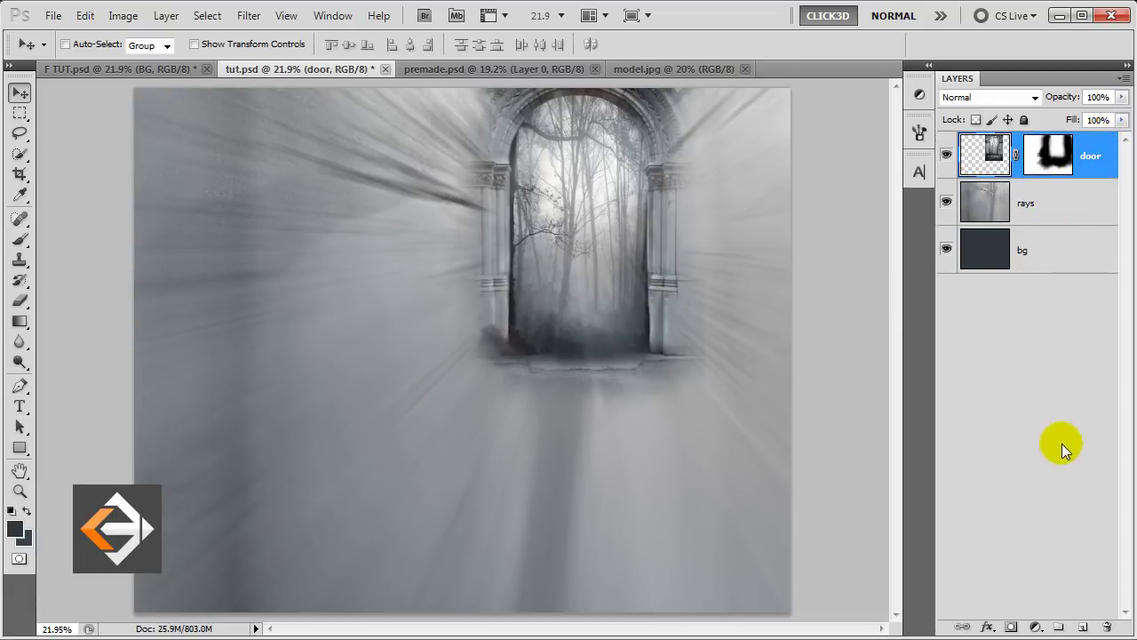
# Step: Add a Selective Color layer setting Blacks to Cyan 51, Yellow -13, Black 23
pyautogui.click(1036, 626)
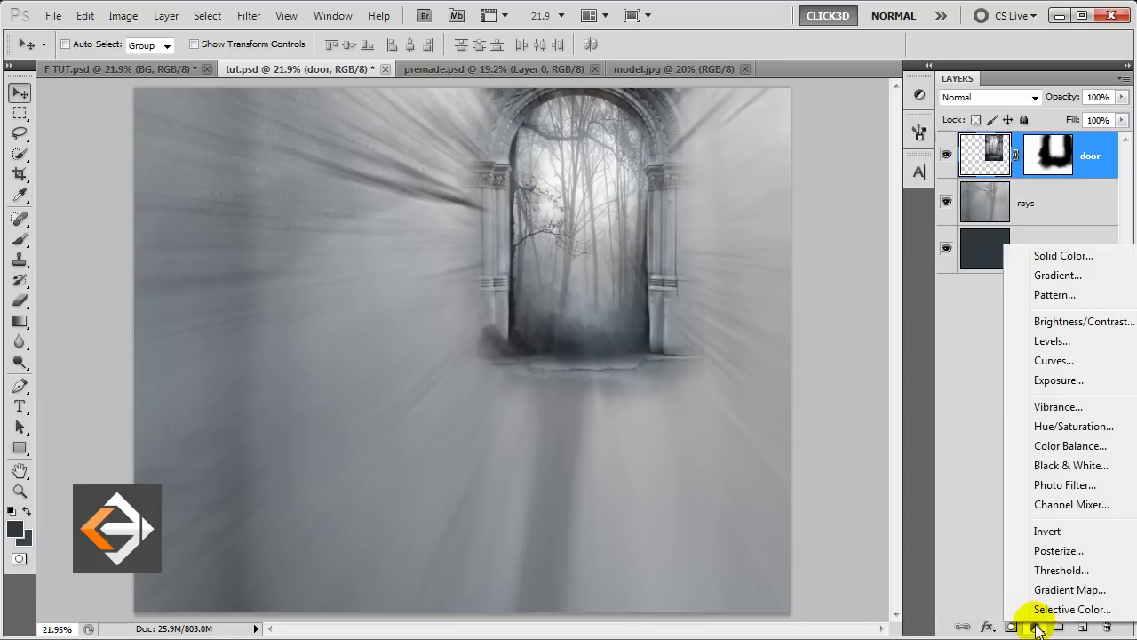
pyautogui.click(1041, 610)
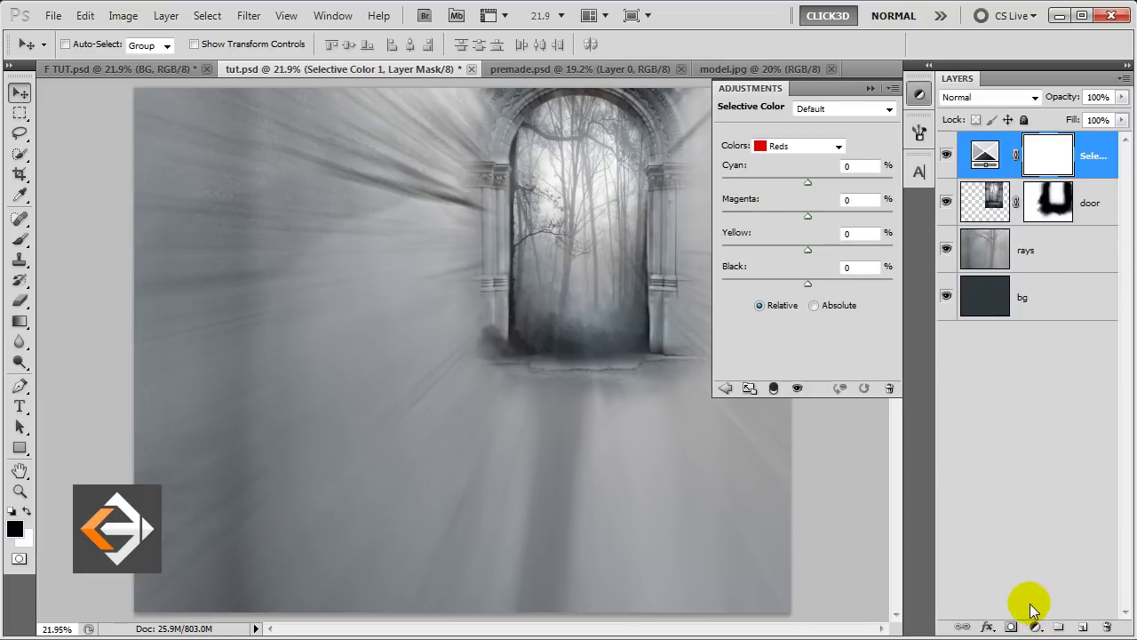
pyautogui.click(811, 151)
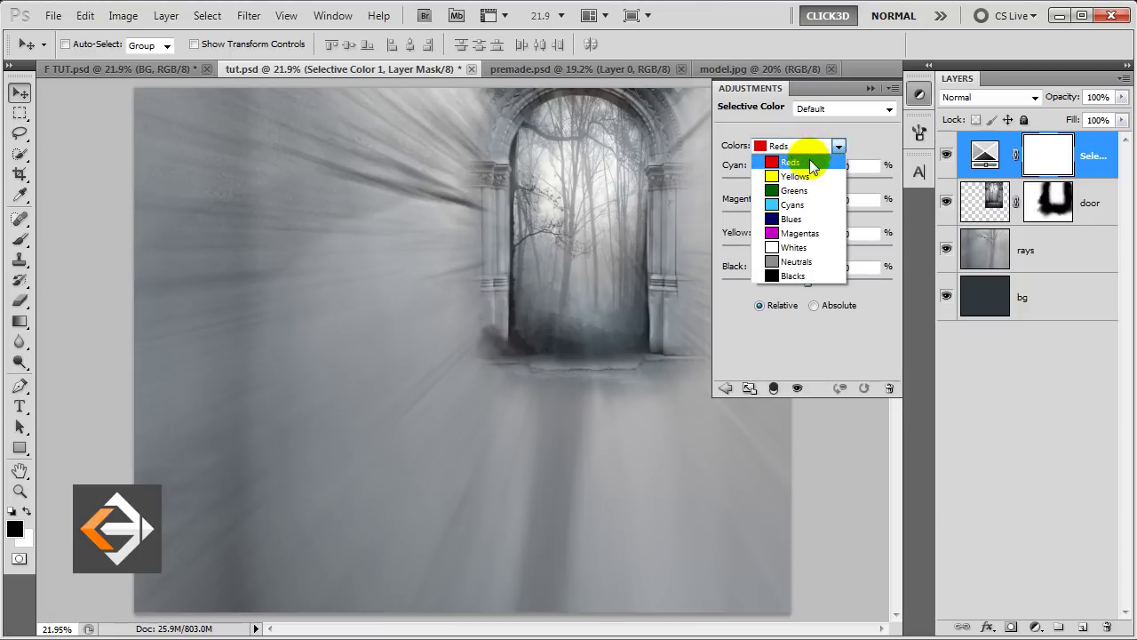
pyautogui.click(800, 275)
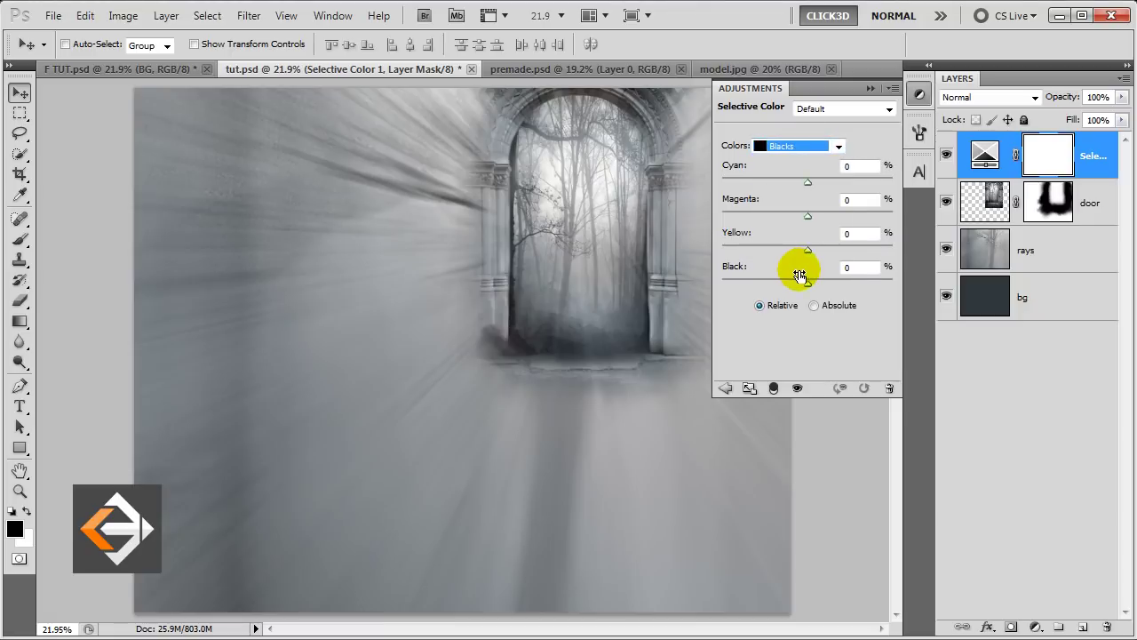
pyautogui.click(844, 167)
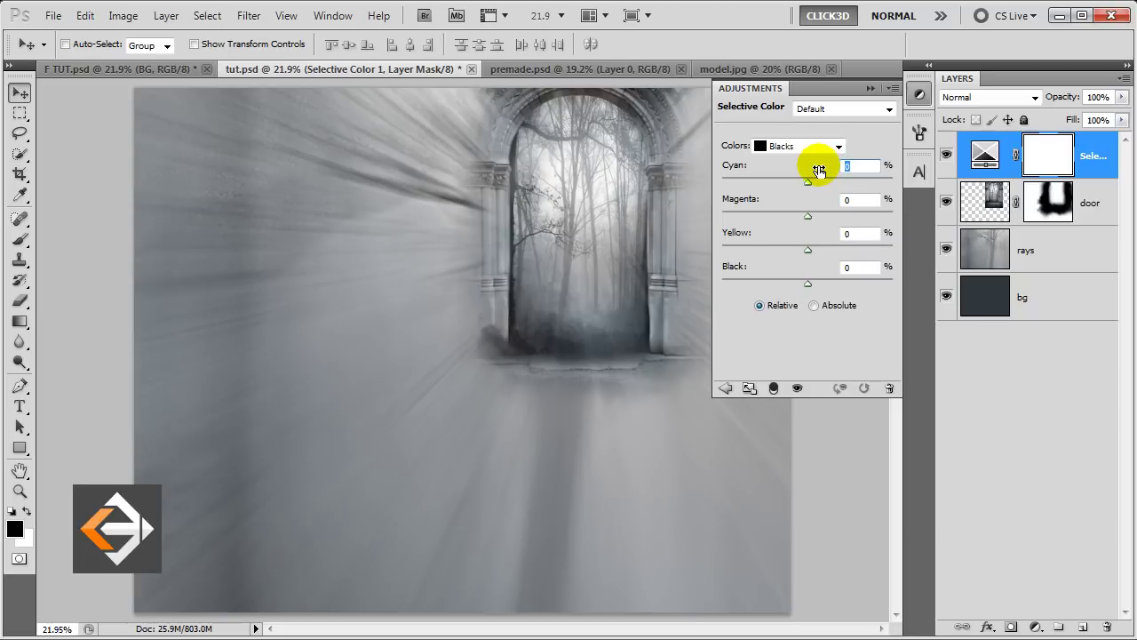
pyautogui.write('51')
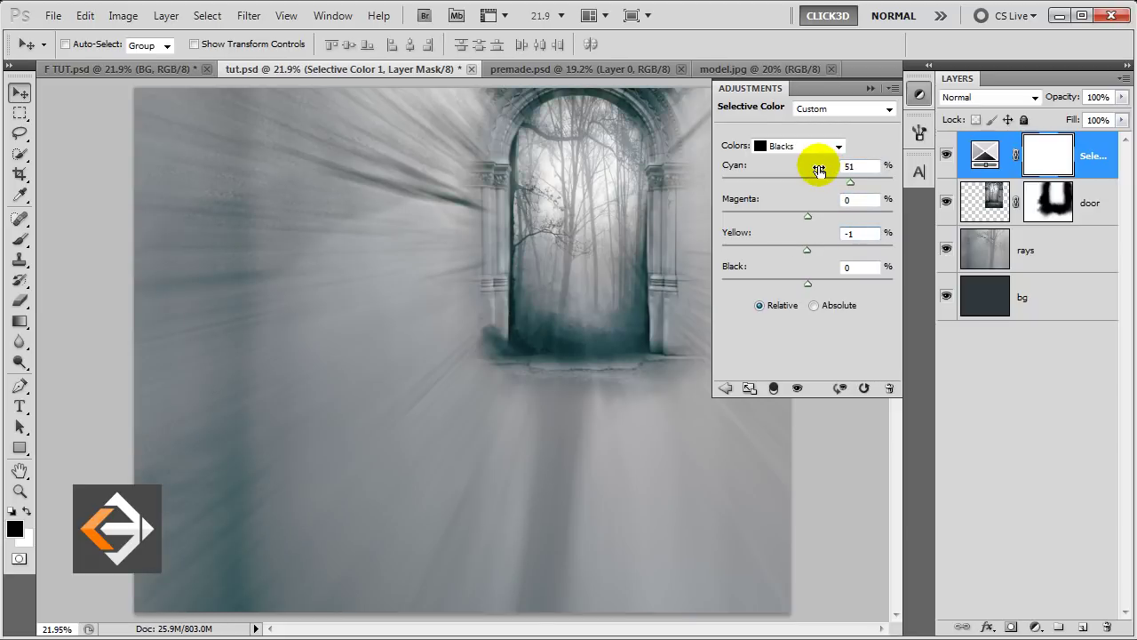
pyautogui.write('23')
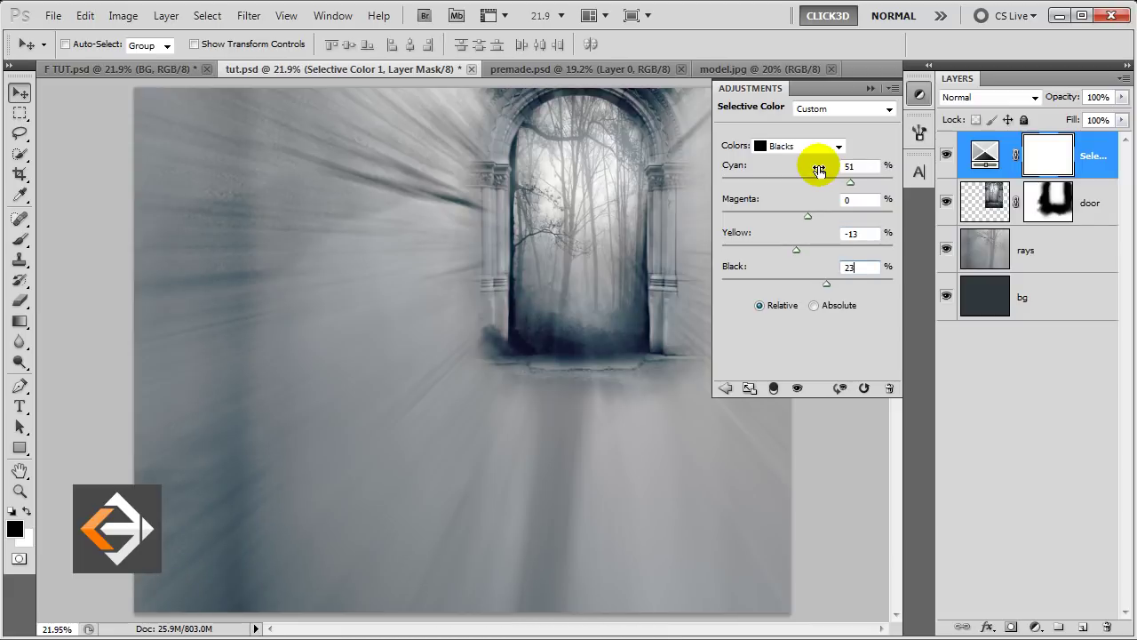
pyautogui.click(870, 89)
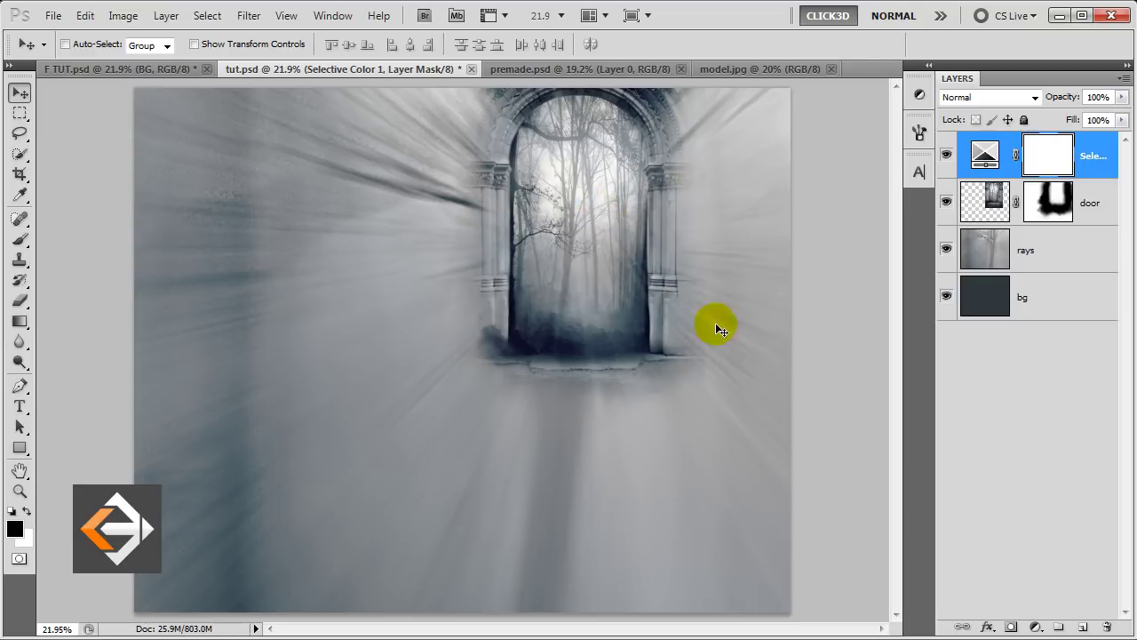
# Step: Add a new empty layer named smoke
pyautogui.click(1083, 627)
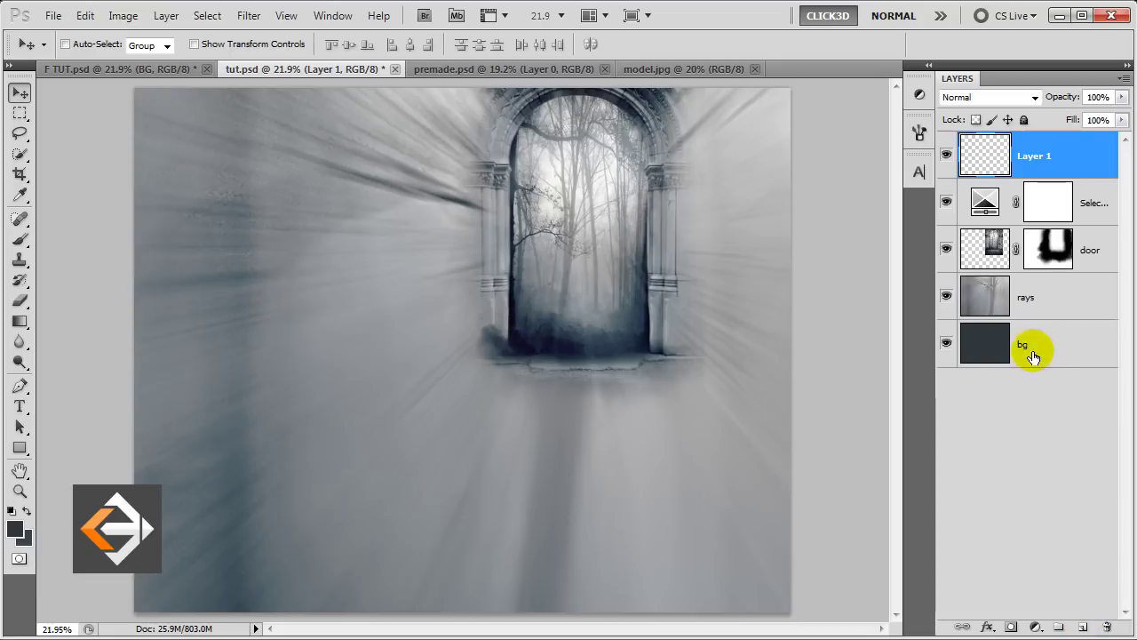
pyautogui.doubleClick(1030, 158)
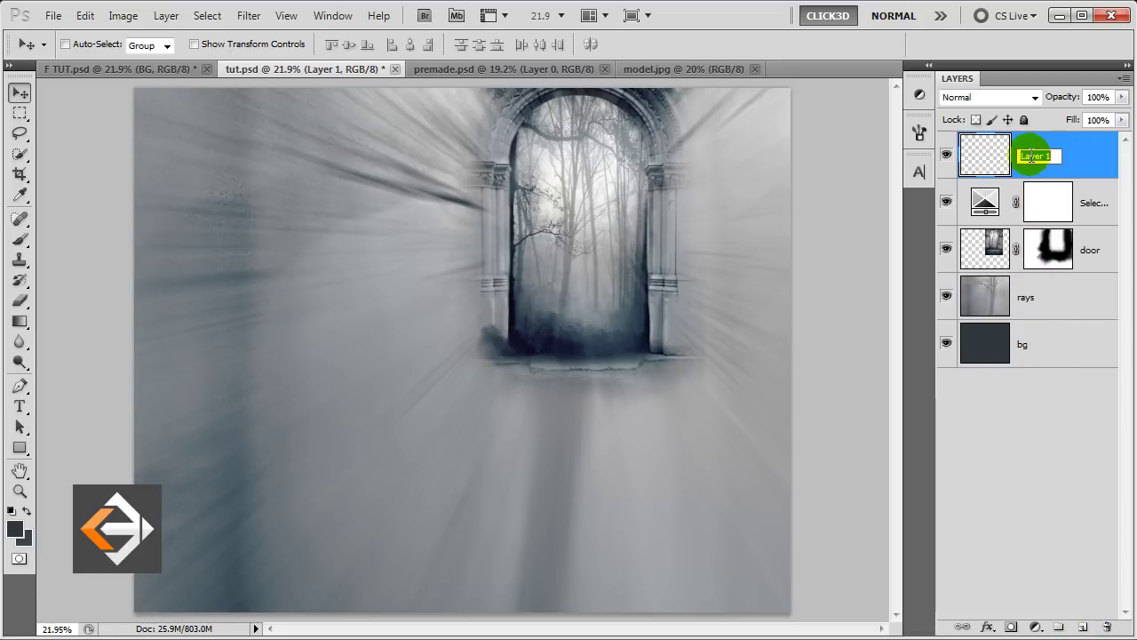
pyautogui.write('smoke')
pyautogui.click(1030, 158)
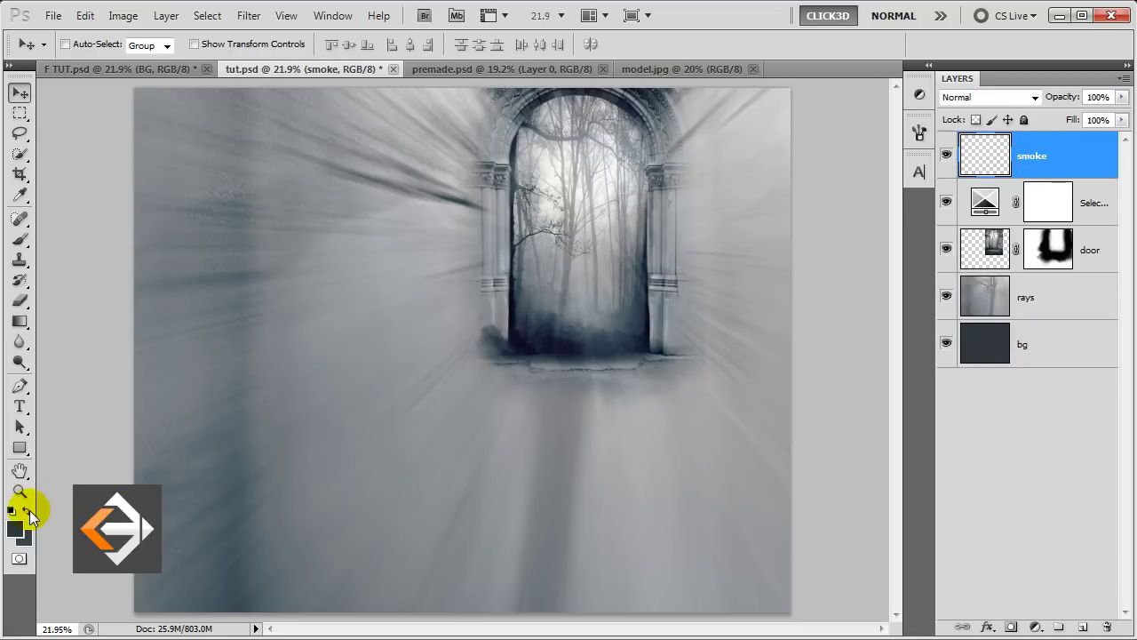
# Step: Set the foreground colour to dark blue-grey #374249
pyautogui.click(17, 531)
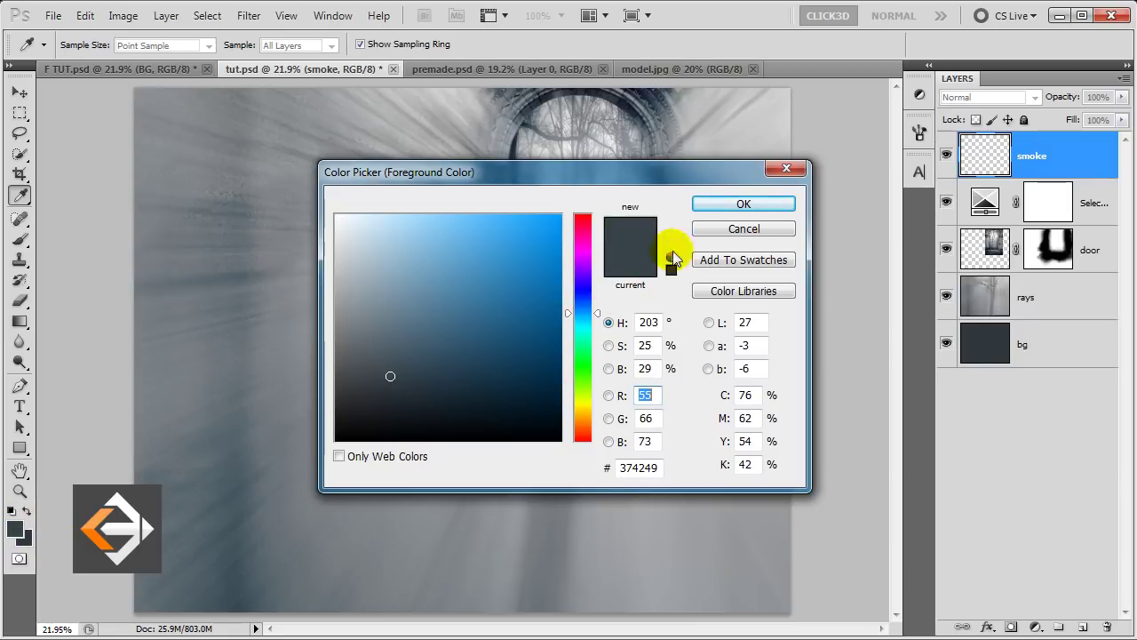
pyautogui.click(716, 203)
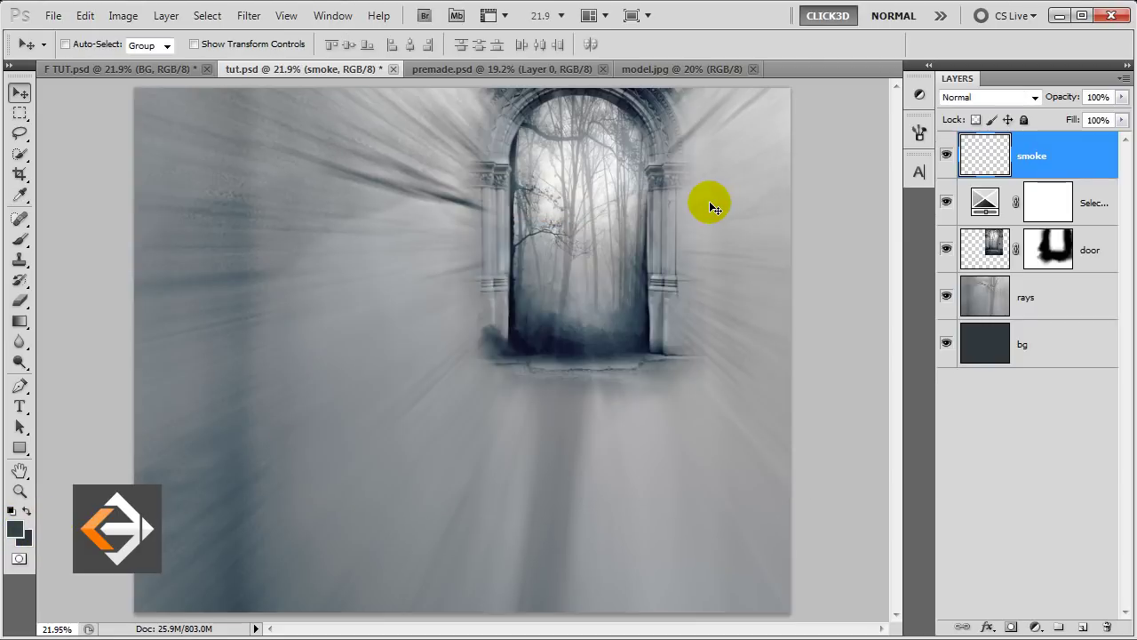
pyautogui.click(21, 238)
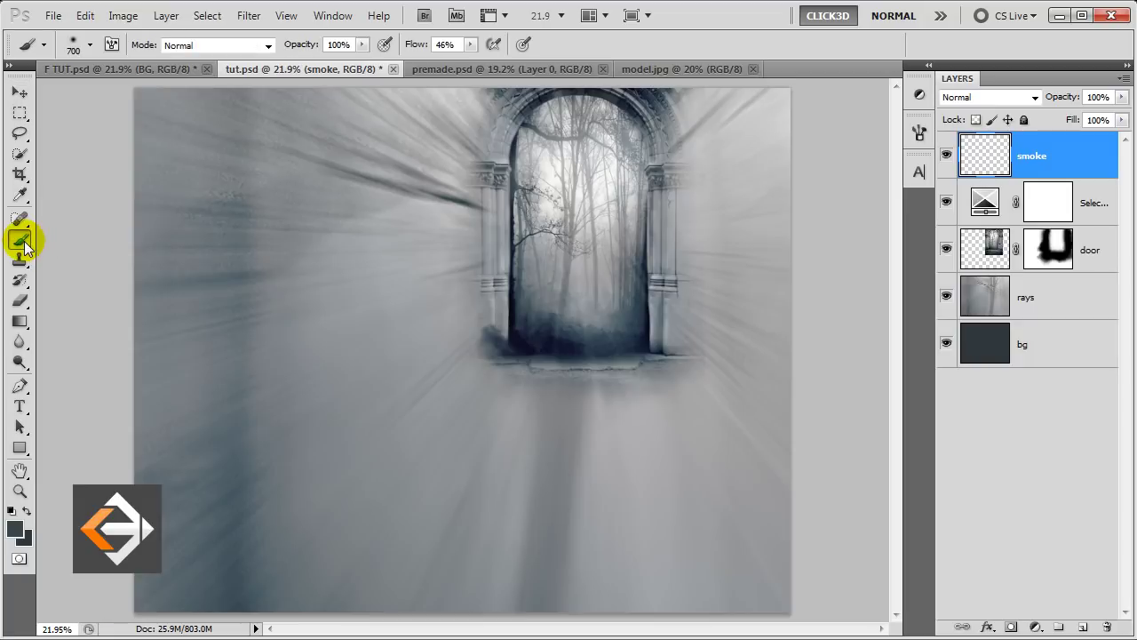
# Step: Dab dark smoke with the 129 smoke brush below the doorway and along both sides
pyautogui.rightClick(226, 169)
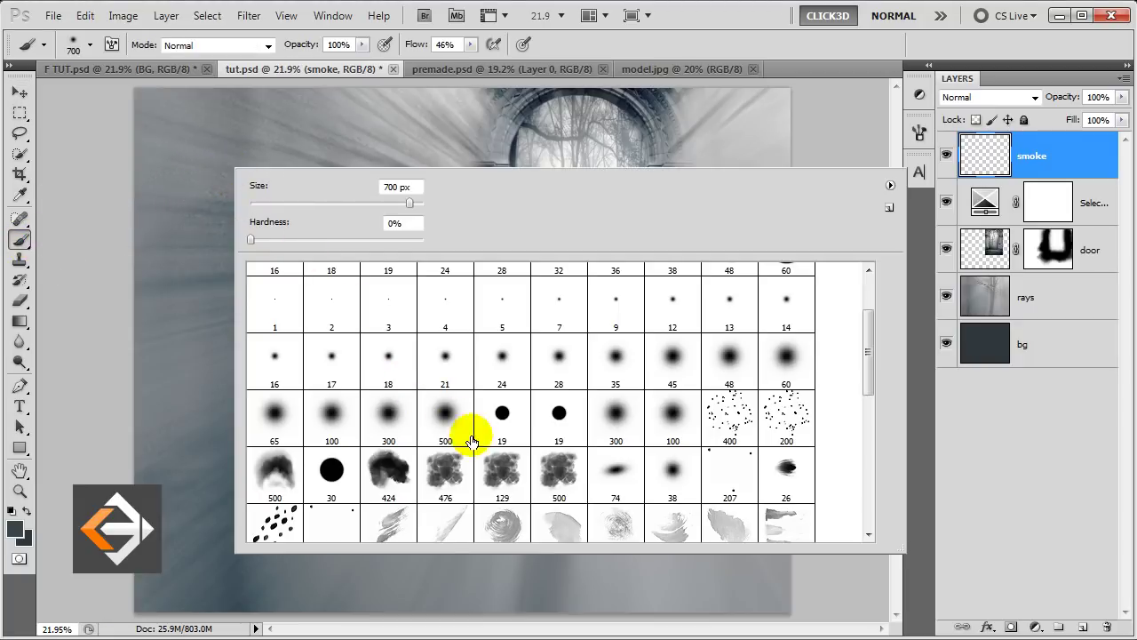
pyautogui.doubleClick(502, 476)
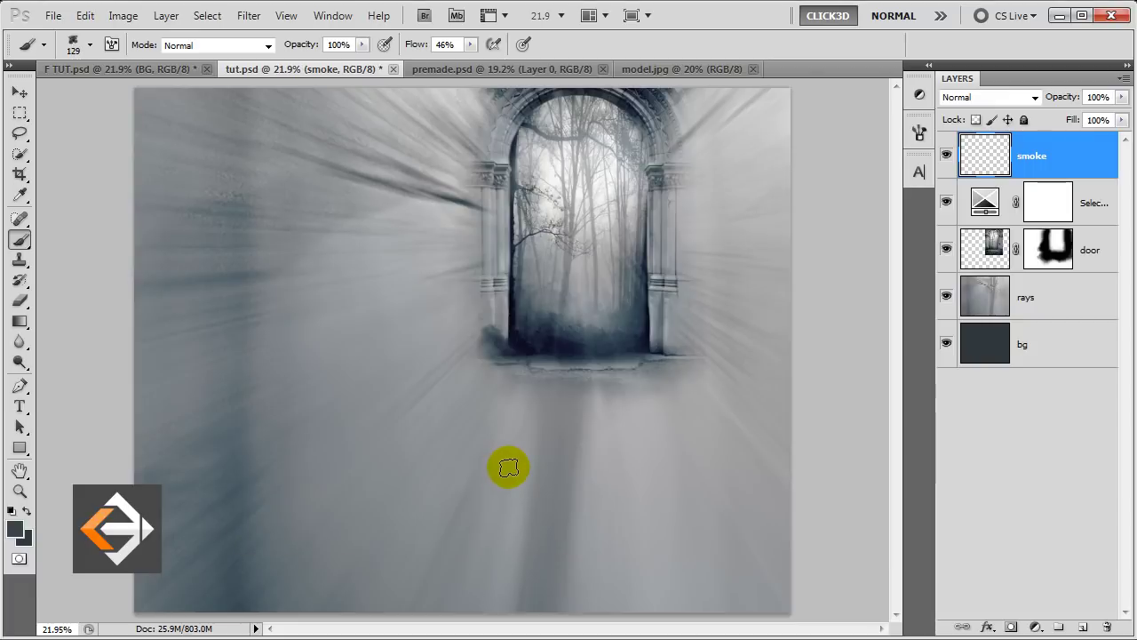
pyautogui.press(']')
pyautogui.press(']')
pyautogui.press(']')
pyautogui.press(']')
pyautogui.press(']')
pyautogui.press(']')
pyautogui.press(']')
pyautogui.press(']')
pyautogui.click(635, 485)
pyautogui.press(']')
pyautogui.press(']')
pyautogui.press(']')
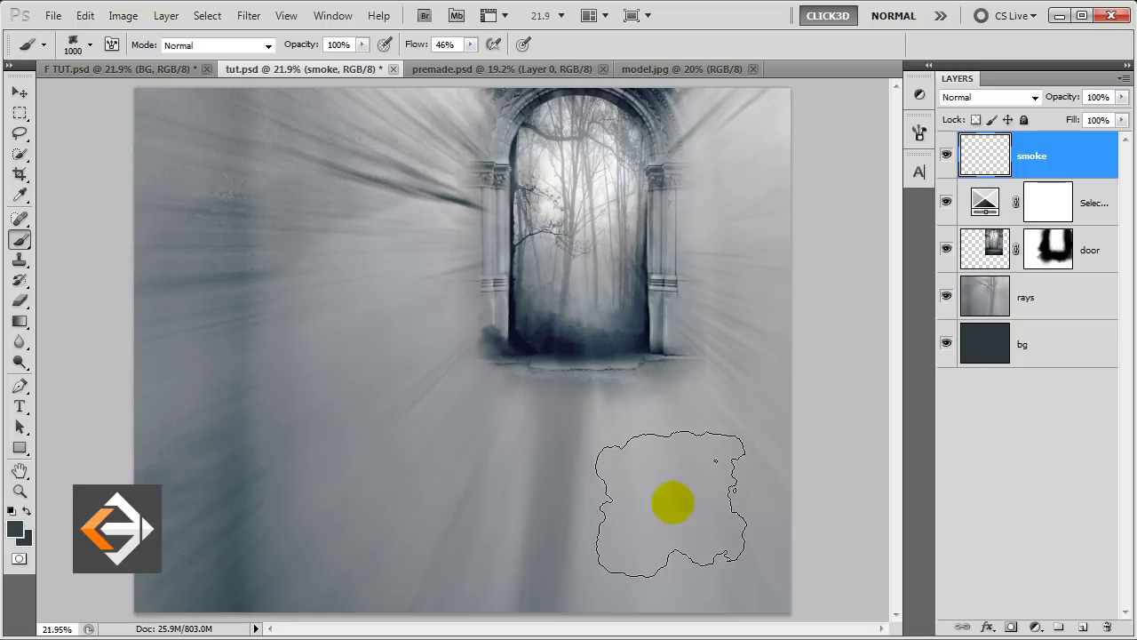
pyautogui.click(783, 521)
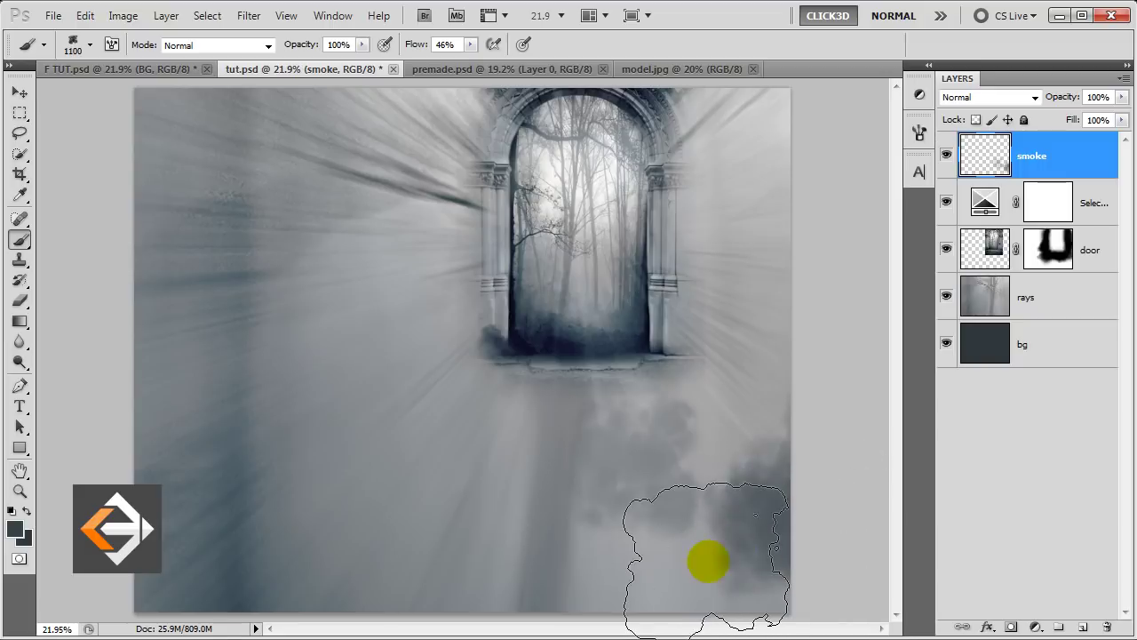
pyautogui.press('[')
pyautogui.click(524, 540)
pyautogui.press(']')
pyautogui.press(']')
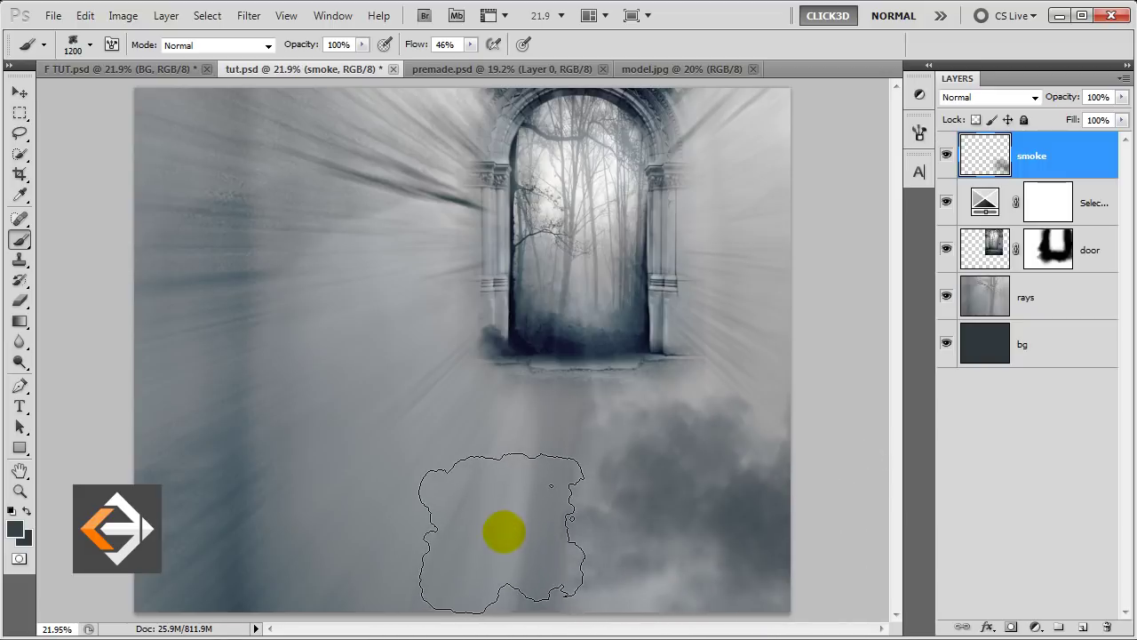
pyautogui.click(408, 540)
pyautogui.click(271, 524)
pyautogui.press('[')
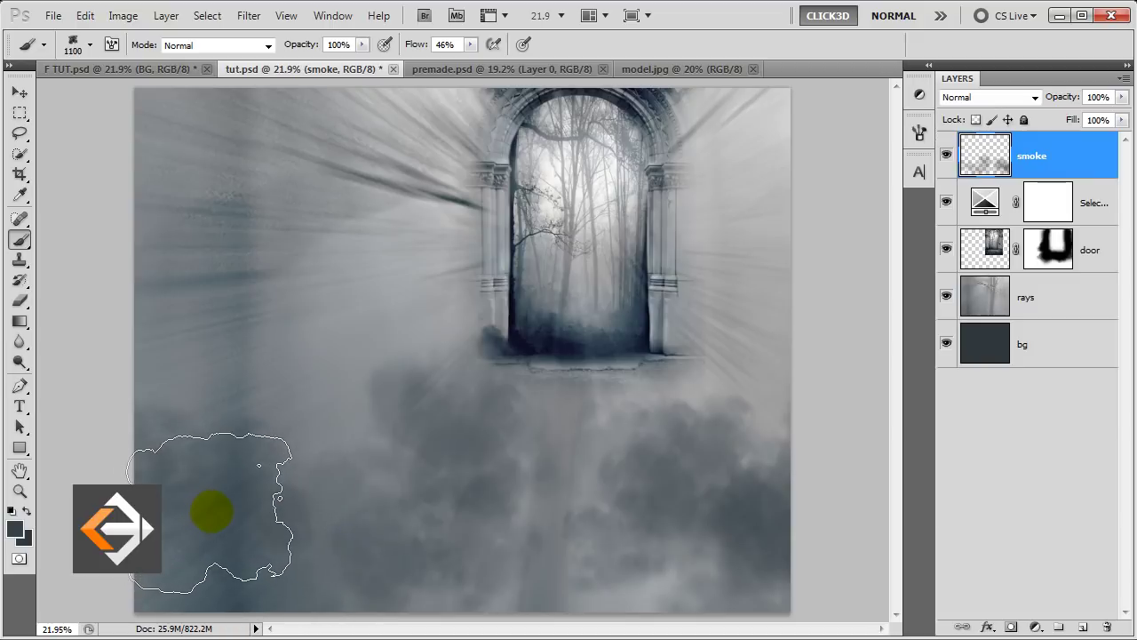
pyautogui.click(288, 435)
pyautogui.press('[')
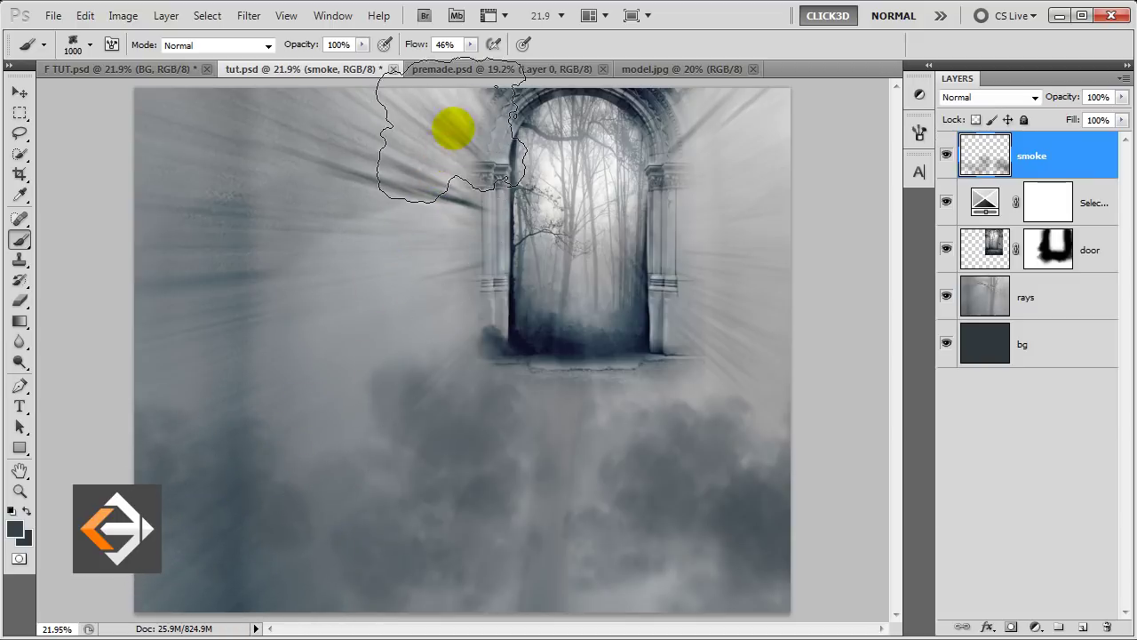
# Step: Lower brush flow to 29% and paint darker smoke over the lower left
pyautogui.click(472, 45)
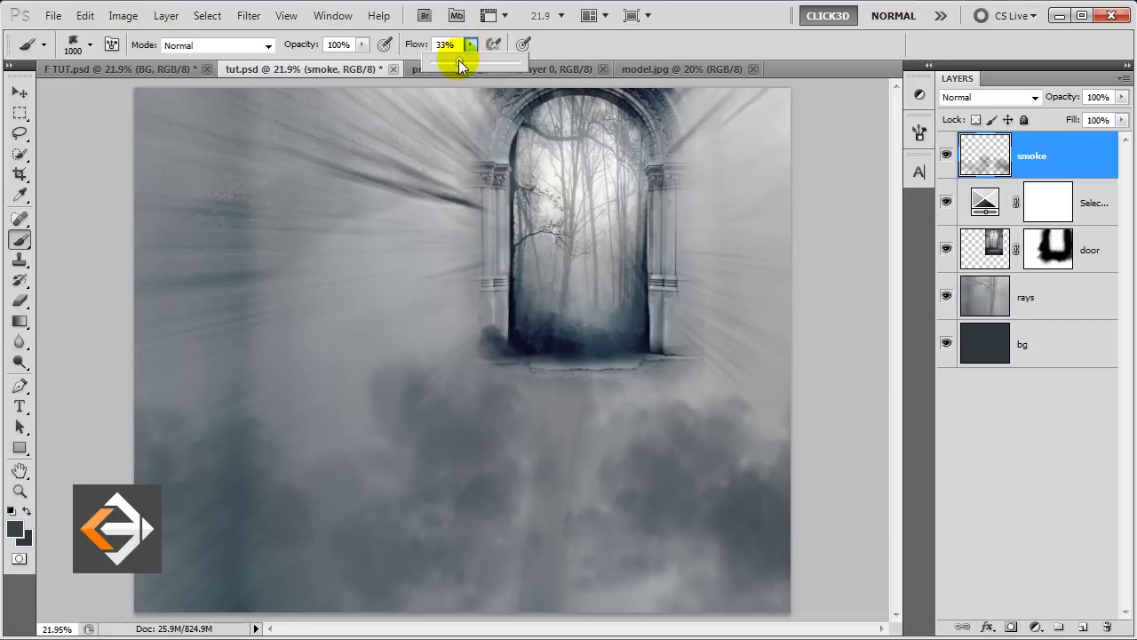
pyautogui.moveTo(458, 60); pyautogui.dragTo(454, 60)
pyautogui.press(']')
pyautogui.press(']')
pyautogui.moveTo(271, 393)
pyautogui.mouseDown()
pyautogui.moveTo(329, 388)
pyautogui.moveTo(350, 432)
pyautogui.moveTo(321, 496)
pyautogui.moveTo(323, 536)
pyautogui.moveTo(528, 569)
pyautogui.moveTo(581, 548)
pyautogui.moveTo(736, 540)
pyautogui.moveTo(777, 406)
pyautogui.moveTo(825, 388)
pyautogui.moveTo(807, 216)
pyautogui.moveTo(776, 168)
pyautogui.moveTo(808, 203)
pyautogui.moveTo(816, 430)
pyautogui.moveTo(401, 376)
pyautogui.moveTo(348, 262)
pyautogui.moveTo(236, 252)
pyautogui.moveTo(219, 221)
pyautogui.moveTo(214, 139)
pyautogui.moveTo(195, 158)
pyautogui.moveTo(187, 272)
pyautogui.moveTo(199, 282)
pyautogui.moveTo(168, 290)
pyautogui.moveTo(338, 297)
pyautogui.moveTo(330, 327)
pyautogui.moveTo(356, 249)
pyautogui.moveTo(332, 119)
pyautogui.moveTo(323, 127)
pyautogui.moveTo(348, 228)
pyautogui.mouseUp()
pyautogui.press('[')
pyautogui.press('[')
# Step: Switch to the Move tool and bring up the model.jpg photo document
pyautogui.press('v')
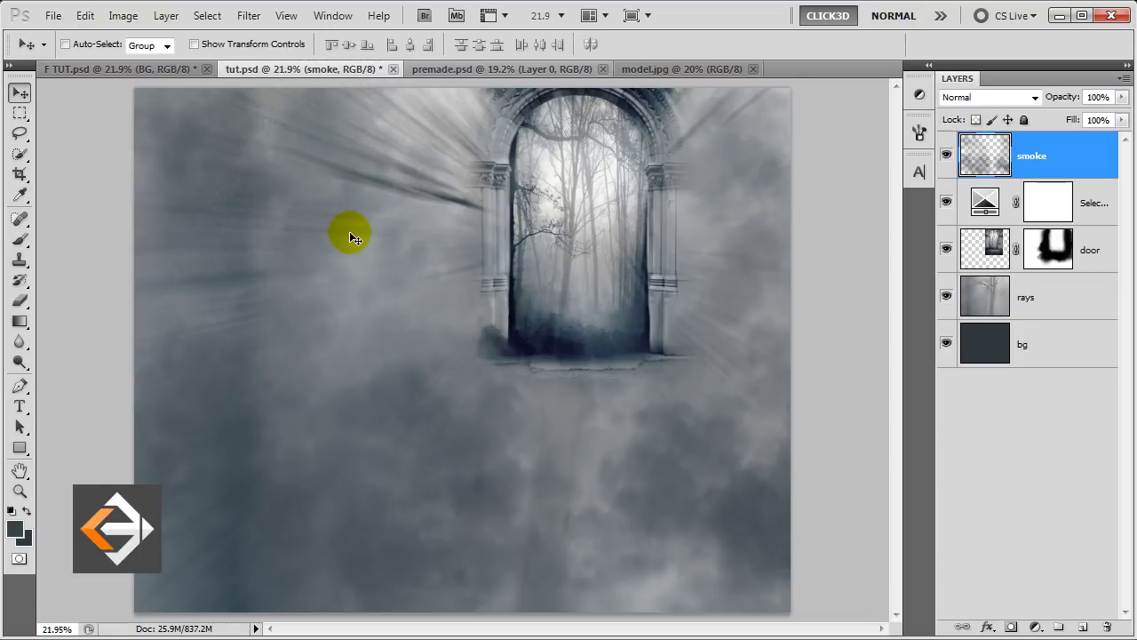
pyautogui.click(1061, 170)
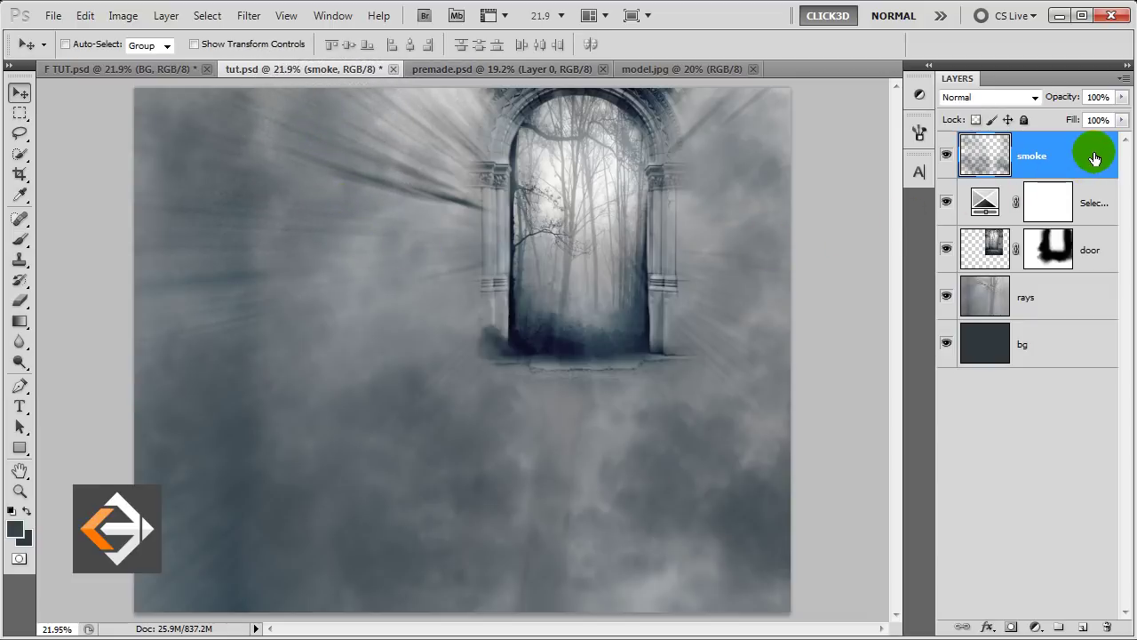
pyautogui.moveTo(1095, 158); pyautogui.dragTo(789, 163)
pyautogui.moveTo(681, 93)
pyautogui.mouseDown()
pyautogui.moveTo(671, 71)
pyautogui.moveTo(587, 242)
pyautogui.mouseUp()
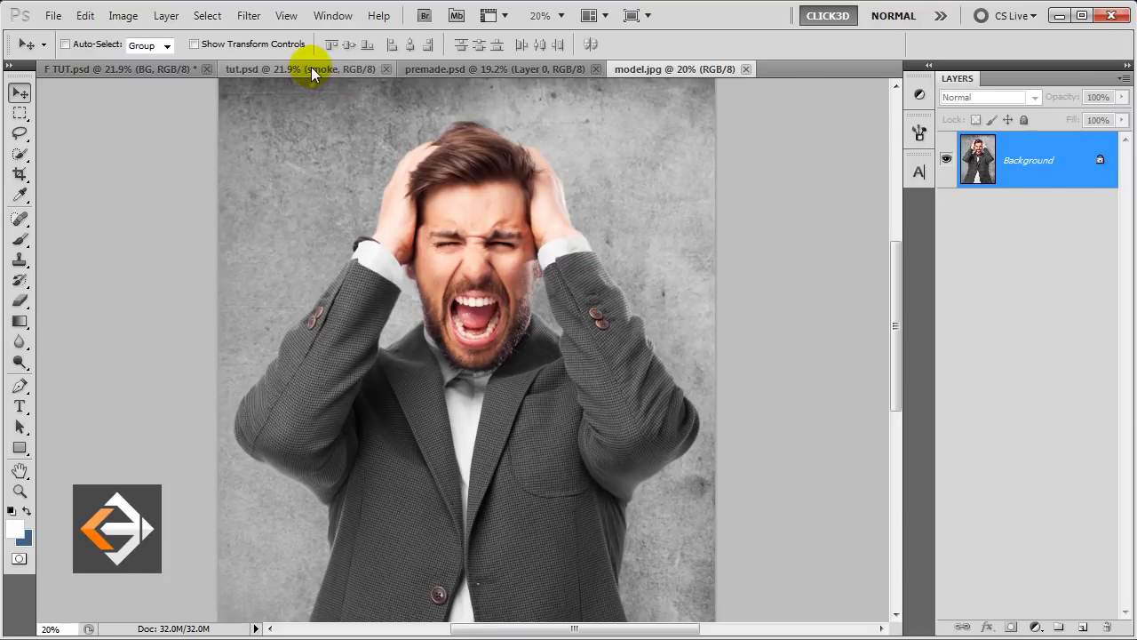
# Step: Drop the screaming man photo into tut.psd above the smoke layer and name it model
pyautogui.click(311, 72)
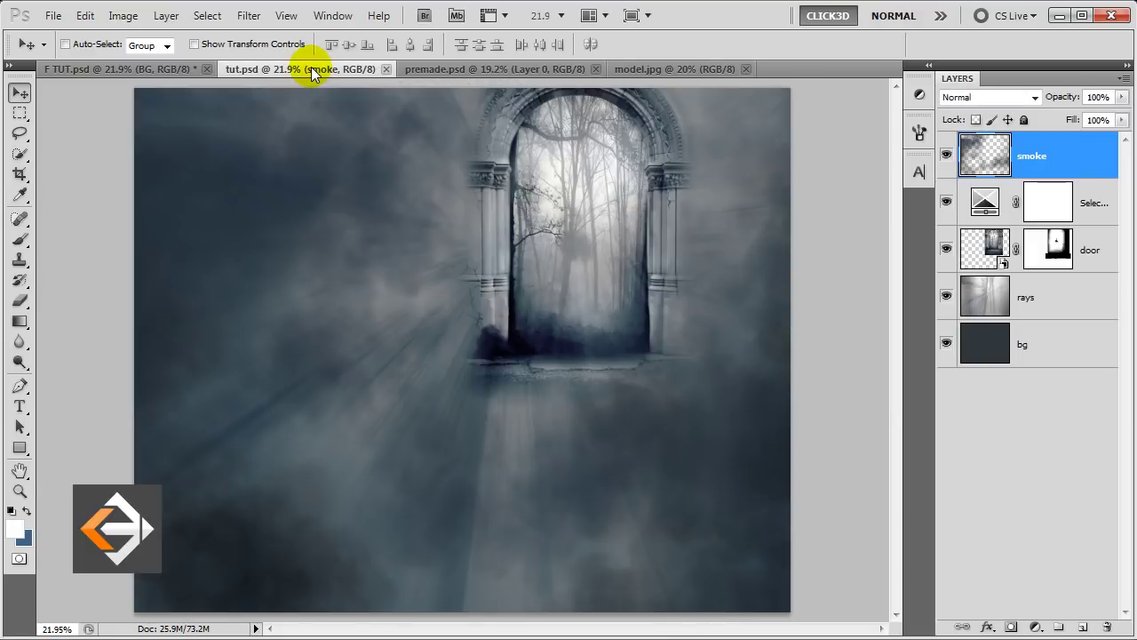
pyautogui.moveTo(386, 250); pyautogui.dragTo(386, 250)
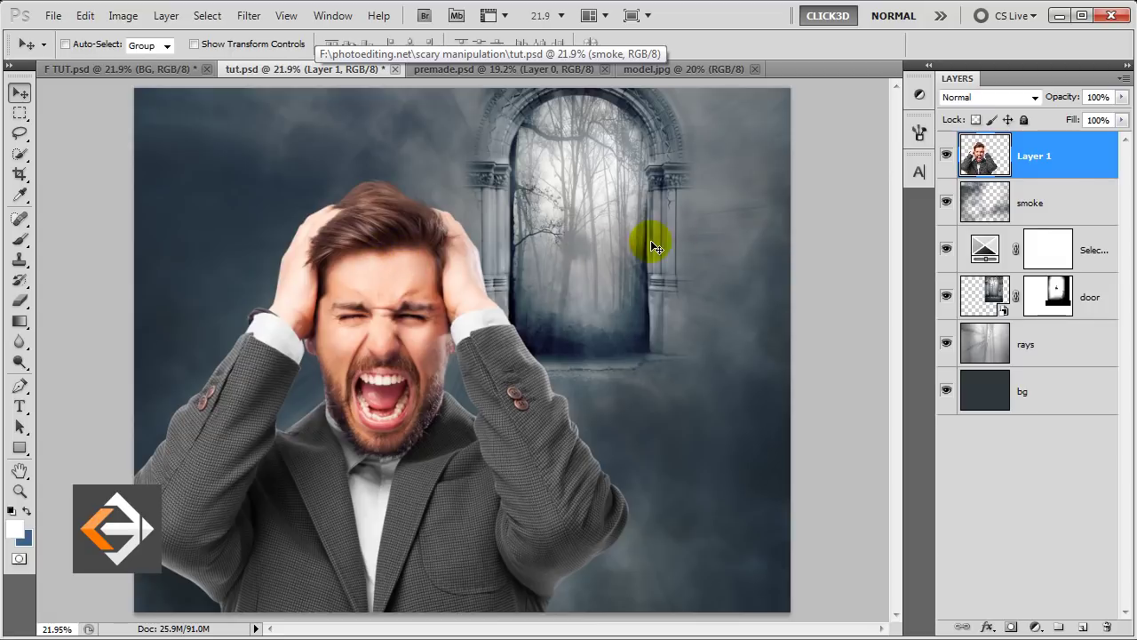
pyautogui.click(1023, 158)
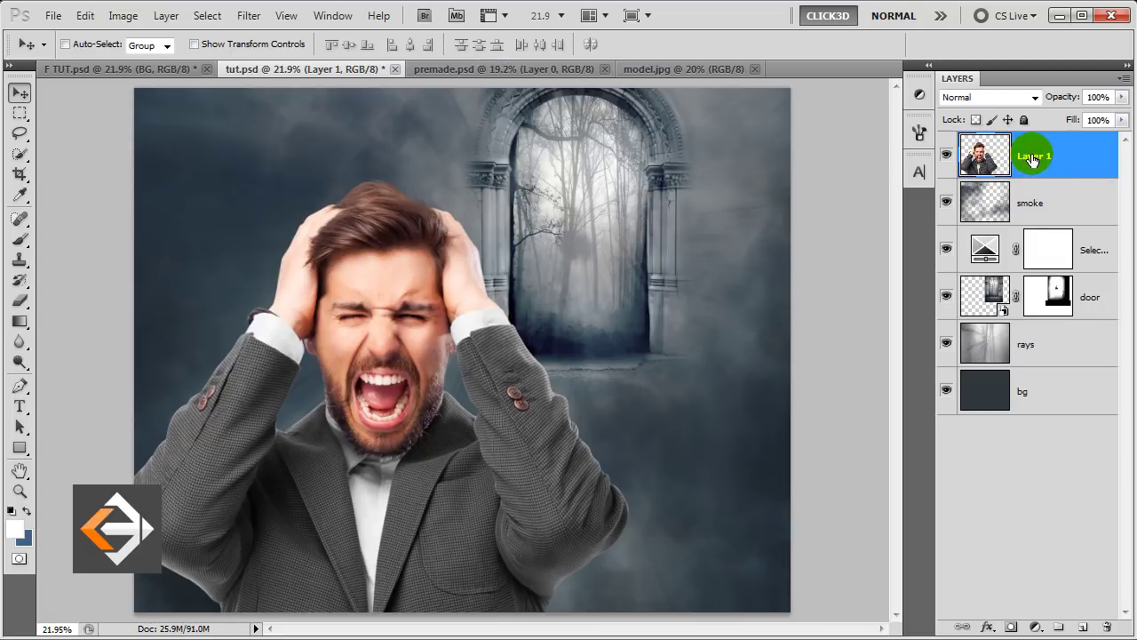
pyautogui.write('model')
pyautogui.press('Return')
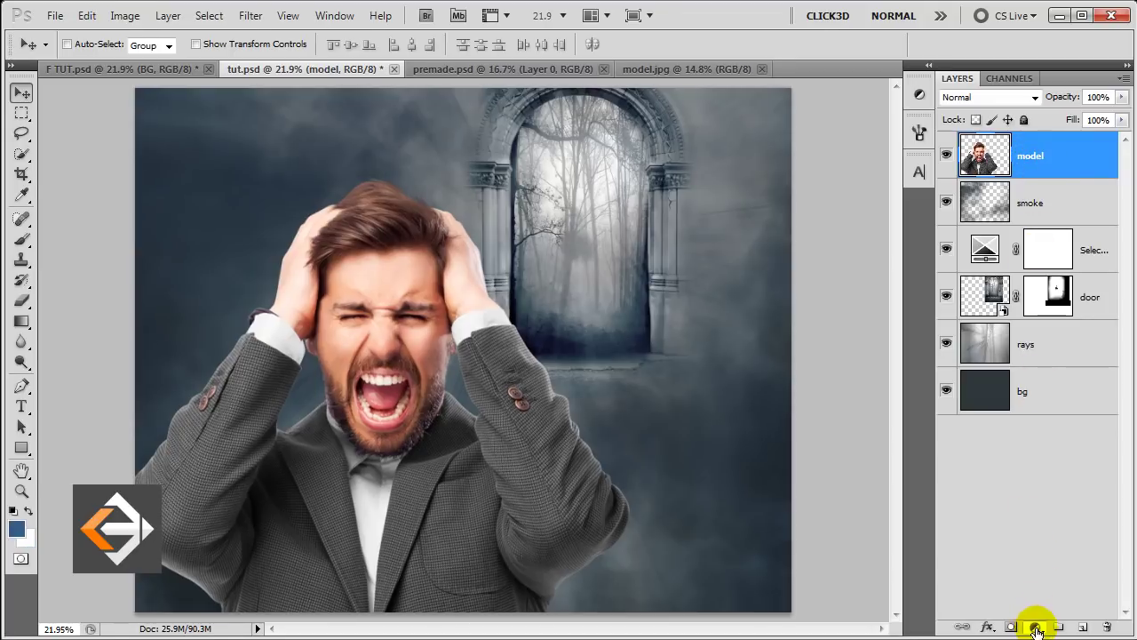
pyautogui.click(1036, 628)
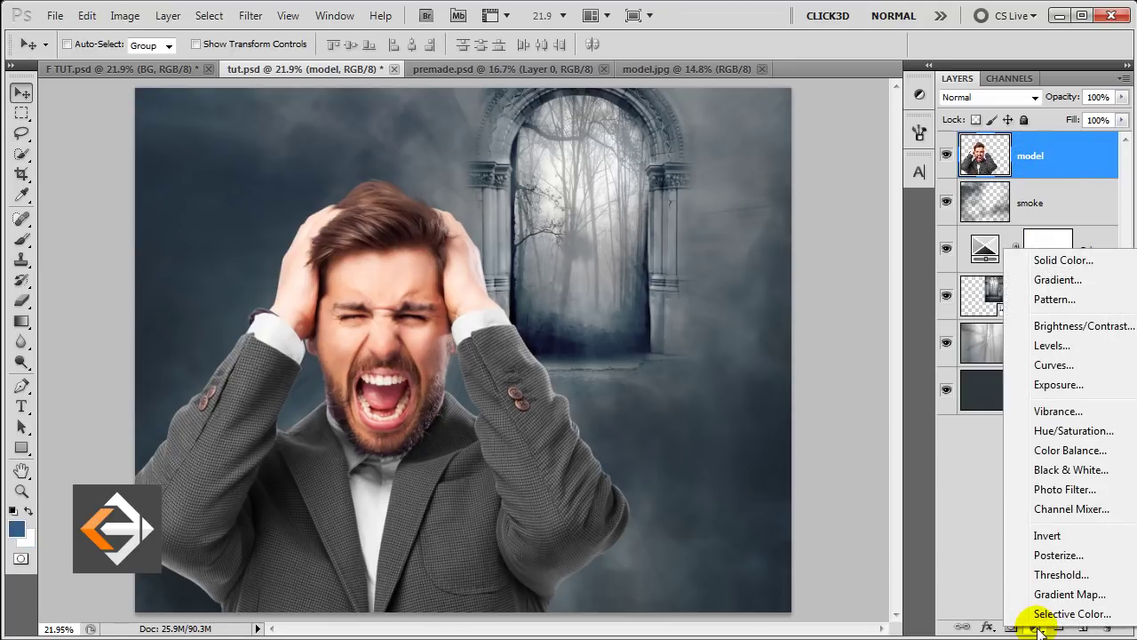
# Step: Add a Color Balance adjustment layer clipped to the model layer and enter initial values
pyautogui.click(1042, 450)
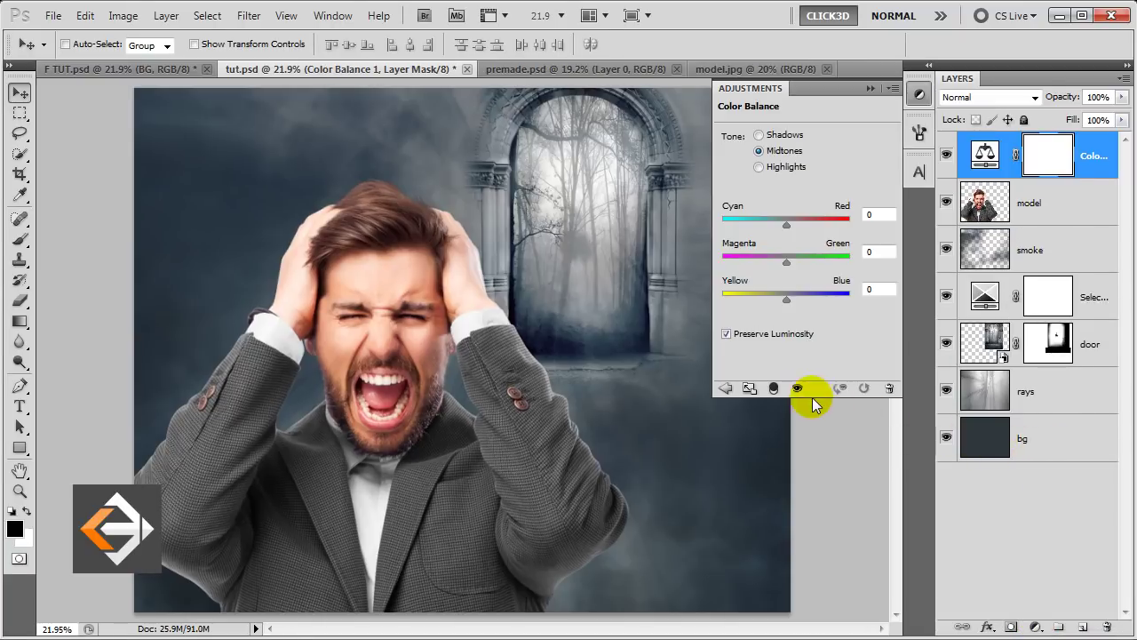
pyautogui.click(774, 388)
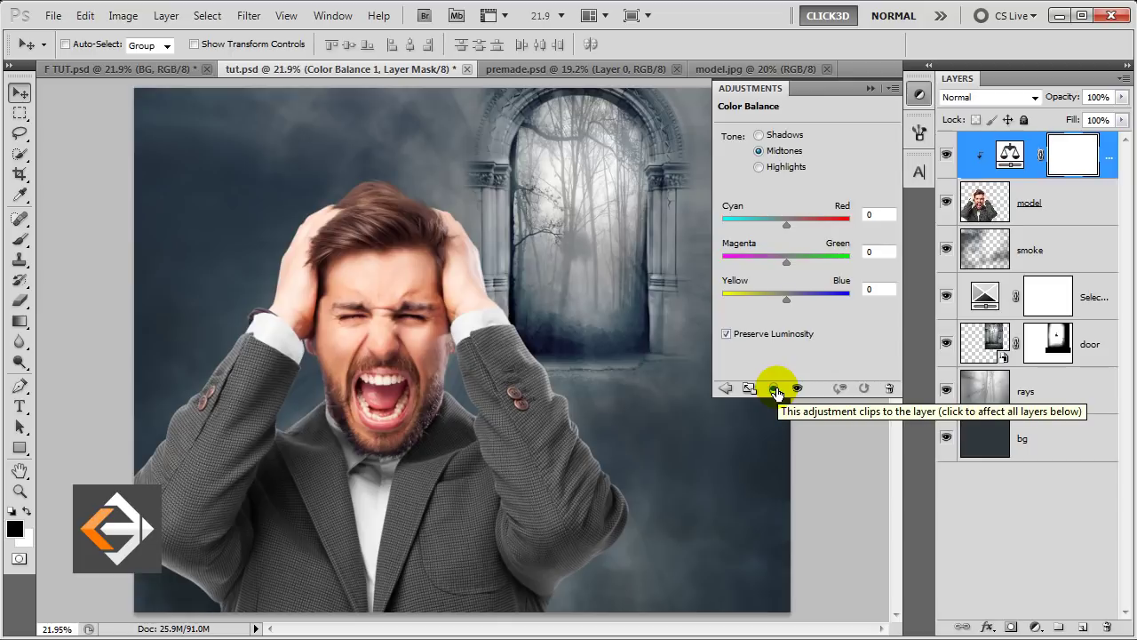
pyautogui.click(884, 211)
pyautogui.write('33')
pyautogui.press('Tab')
pyautogui.write('2')
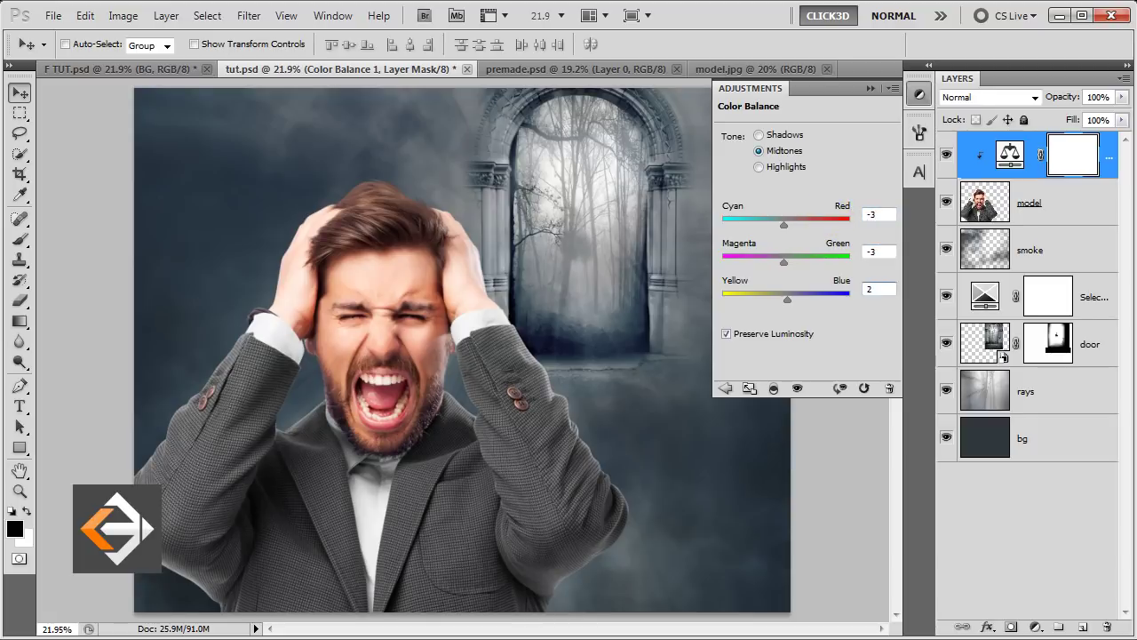
# Step: Set Color Balance midtones to -3, -3, +2 and highlights to -4, -2, -3
pyautogui.click(833, 216)
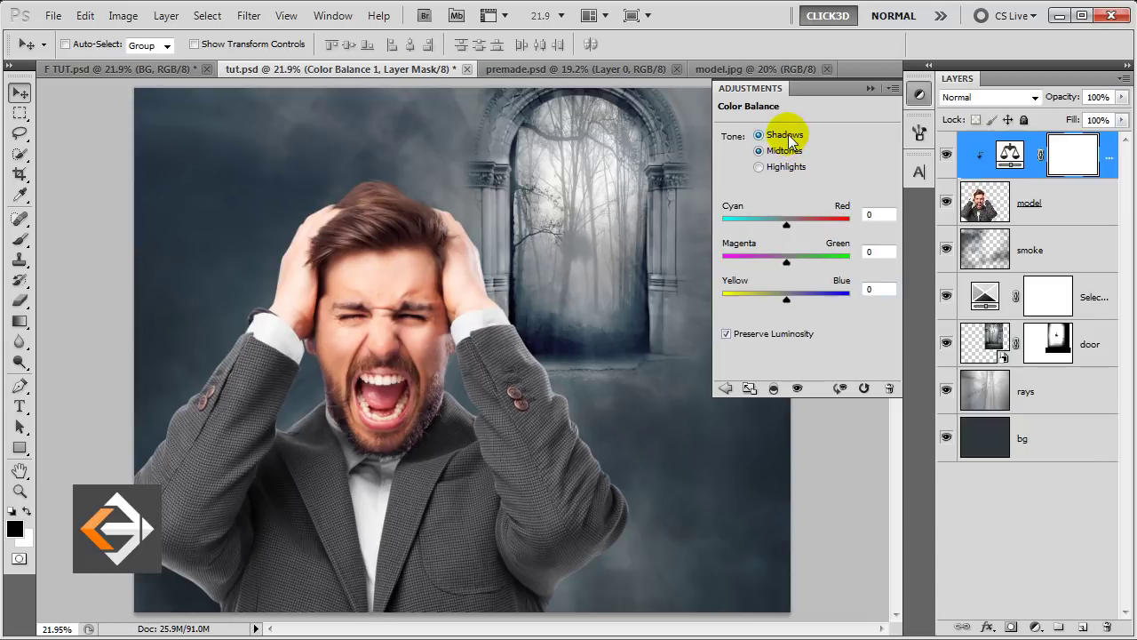
pyautogui.doubleClick(886, 215)
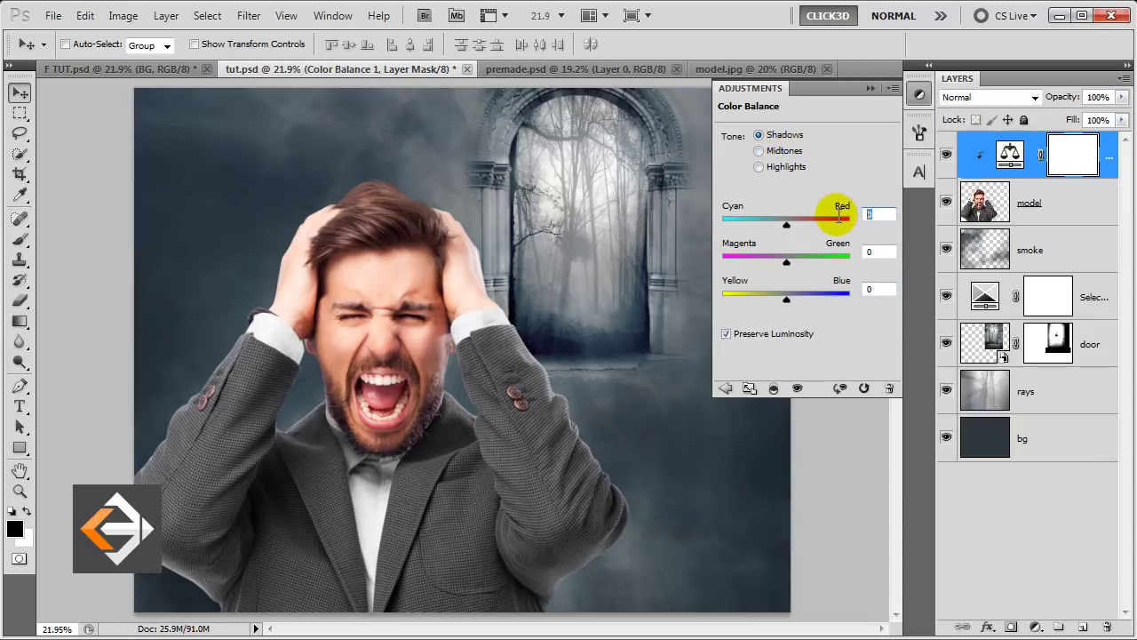
pyautogui.write('-1')
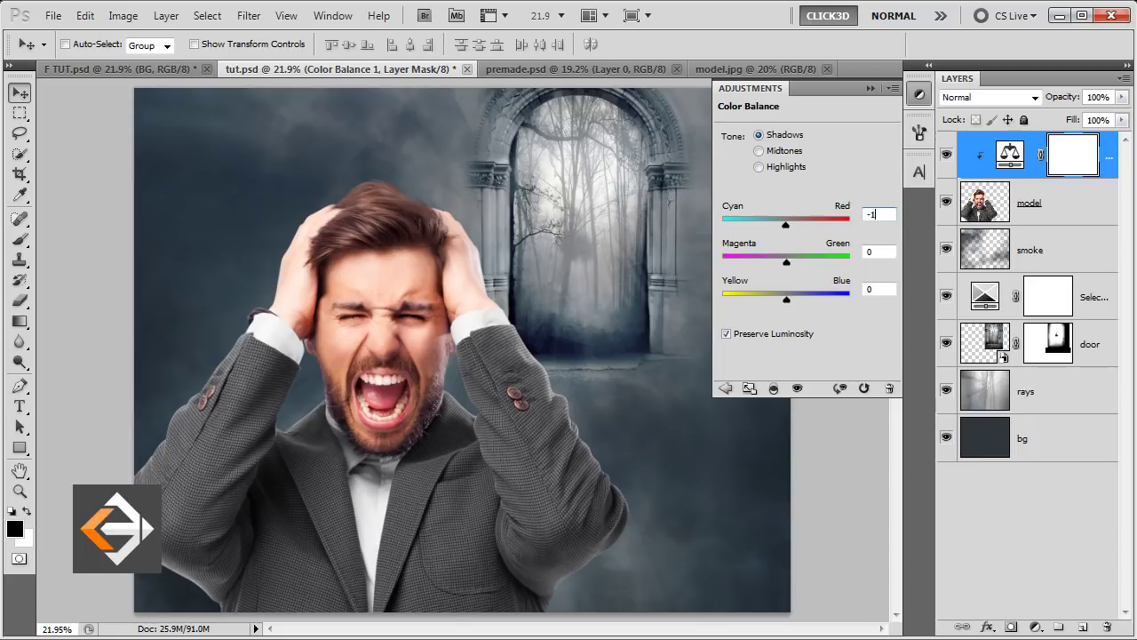
pyautogui.write('3-3')
pyautogui.press('Tab')
pyautogui.write('2')
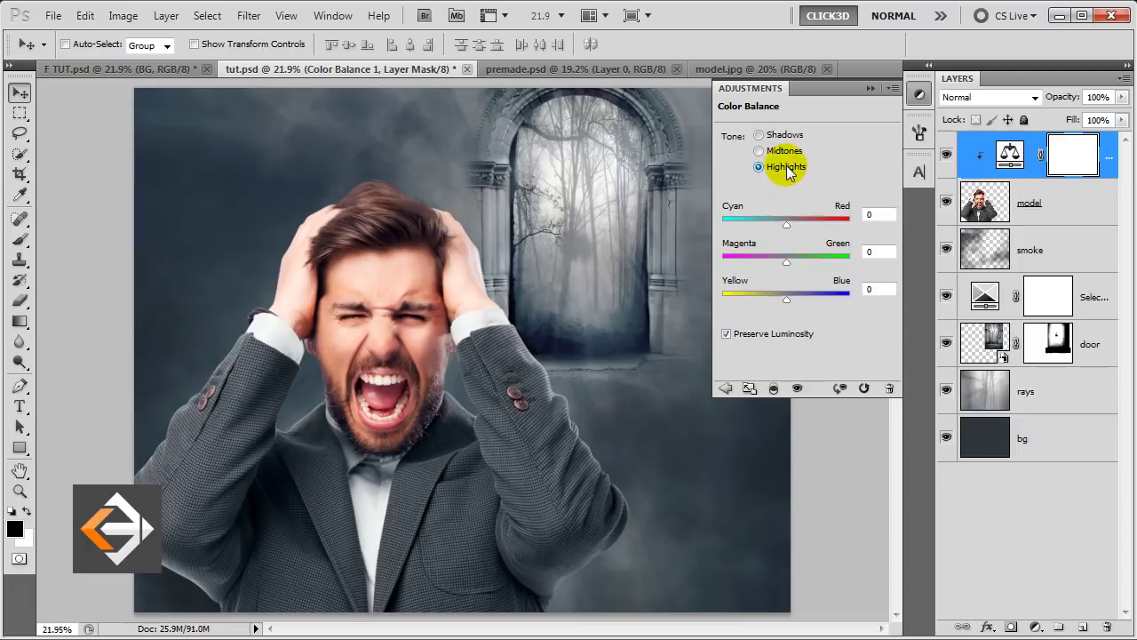
pyautogui.click(876, 214)
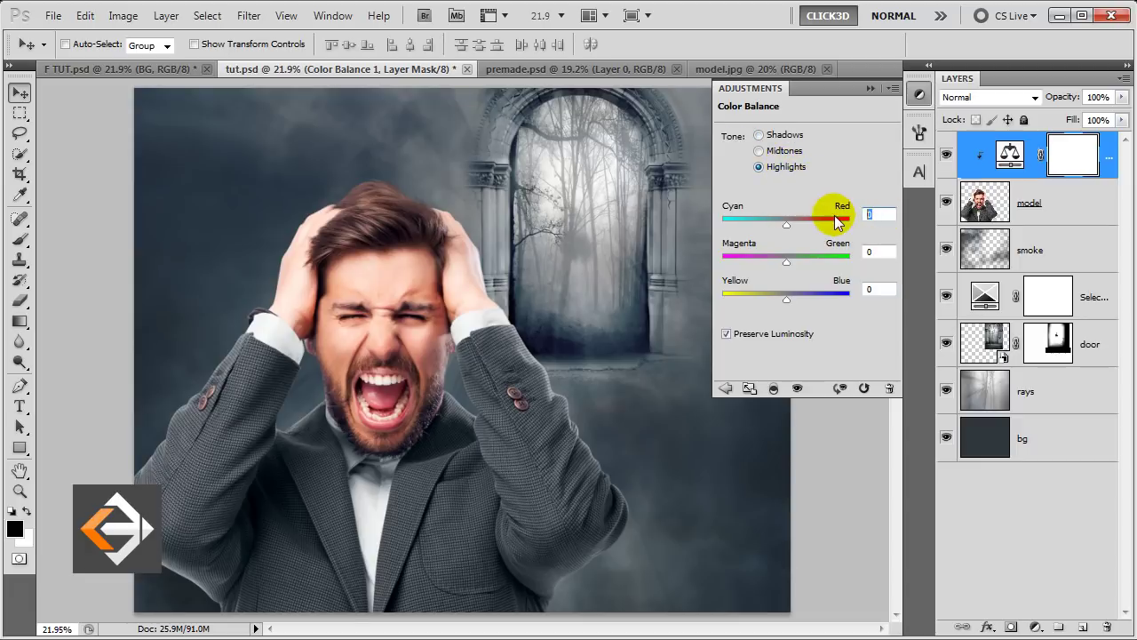
pyautogui.write('-4')
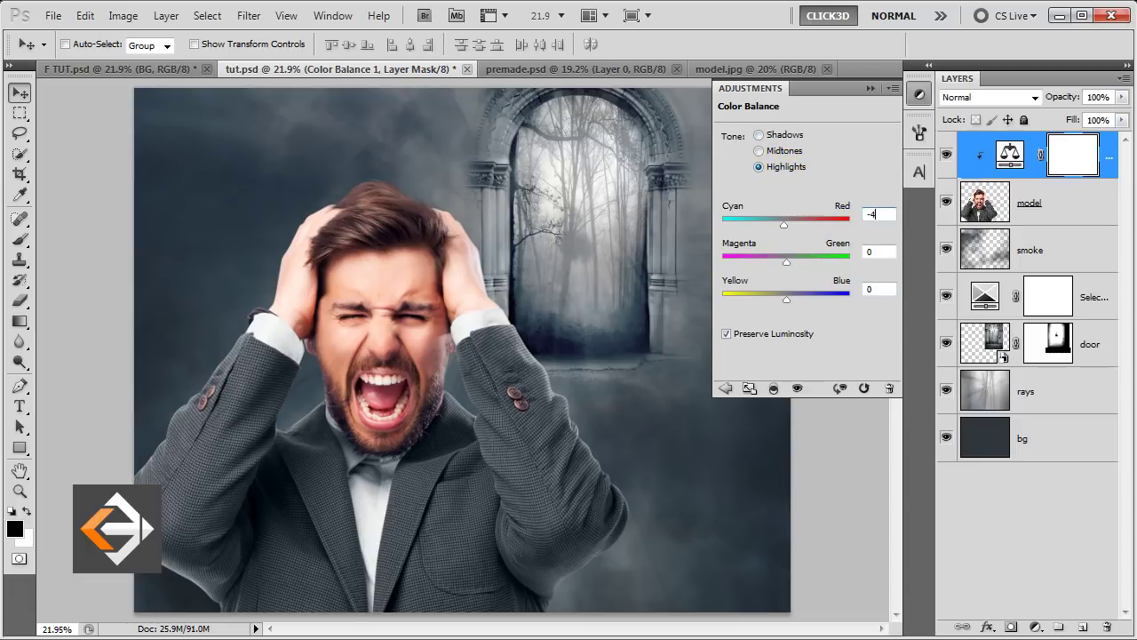
pyautogui.write('2')
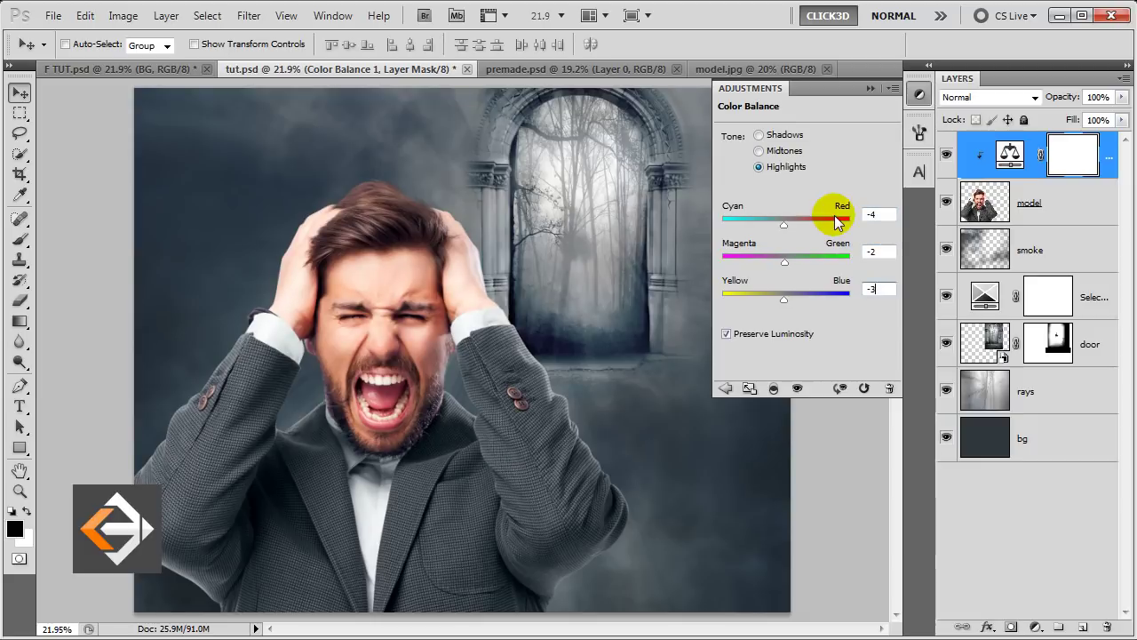
pyautogui.click(870, 89)
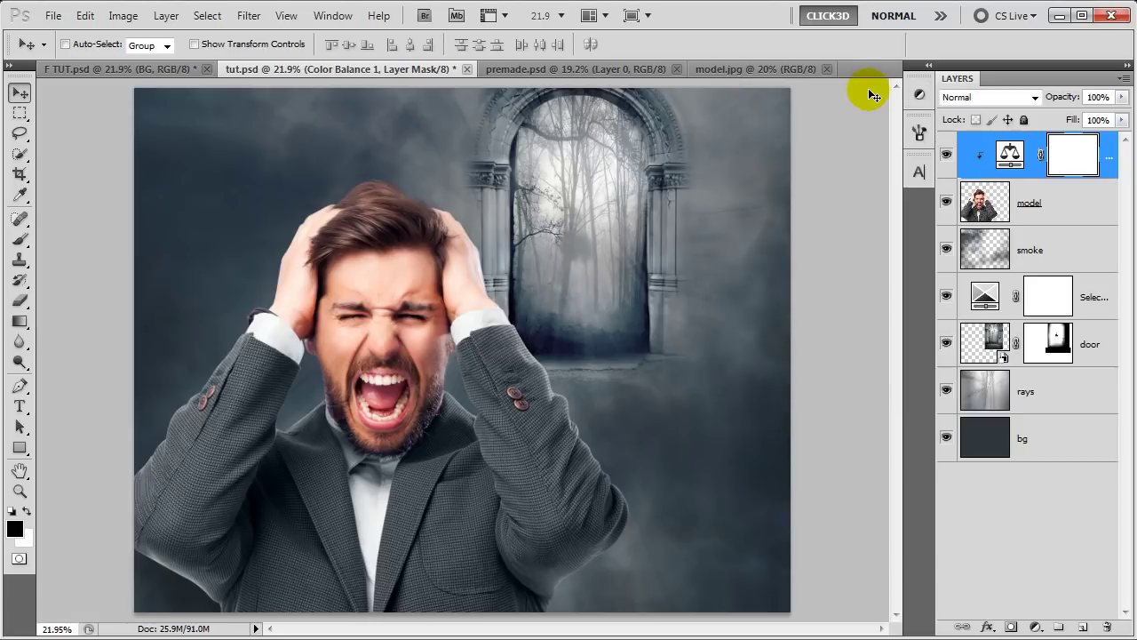
# Step: Add a new empty layer on top named dark
pyautogui.click(1083, 630)
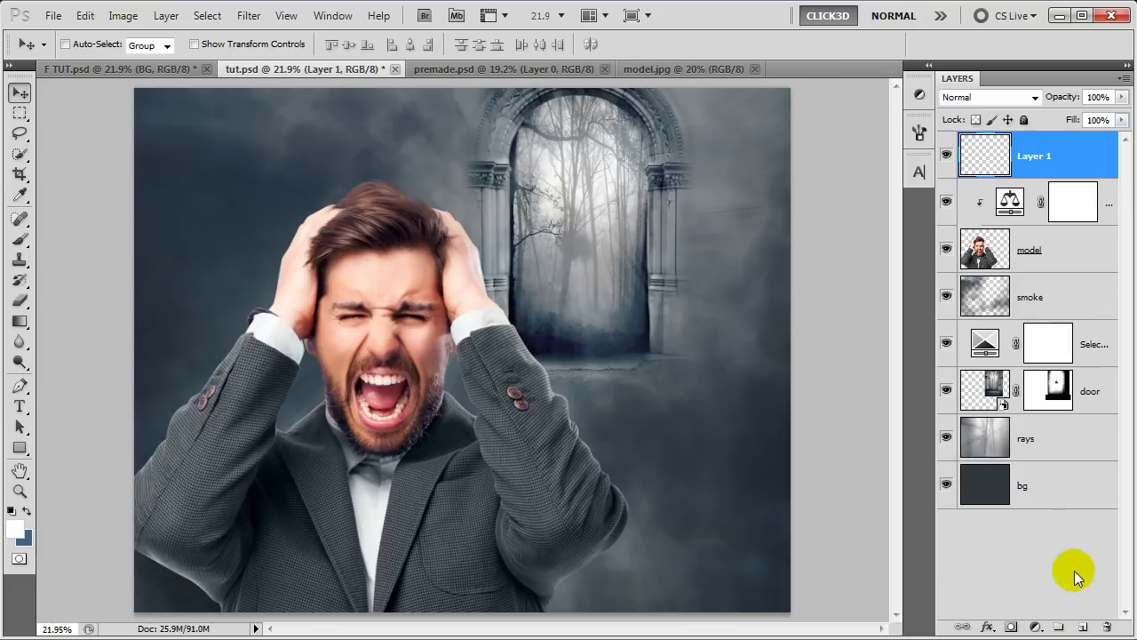
pyautogui.doubleClick(1036, 158)
pyautogui.write('dark')
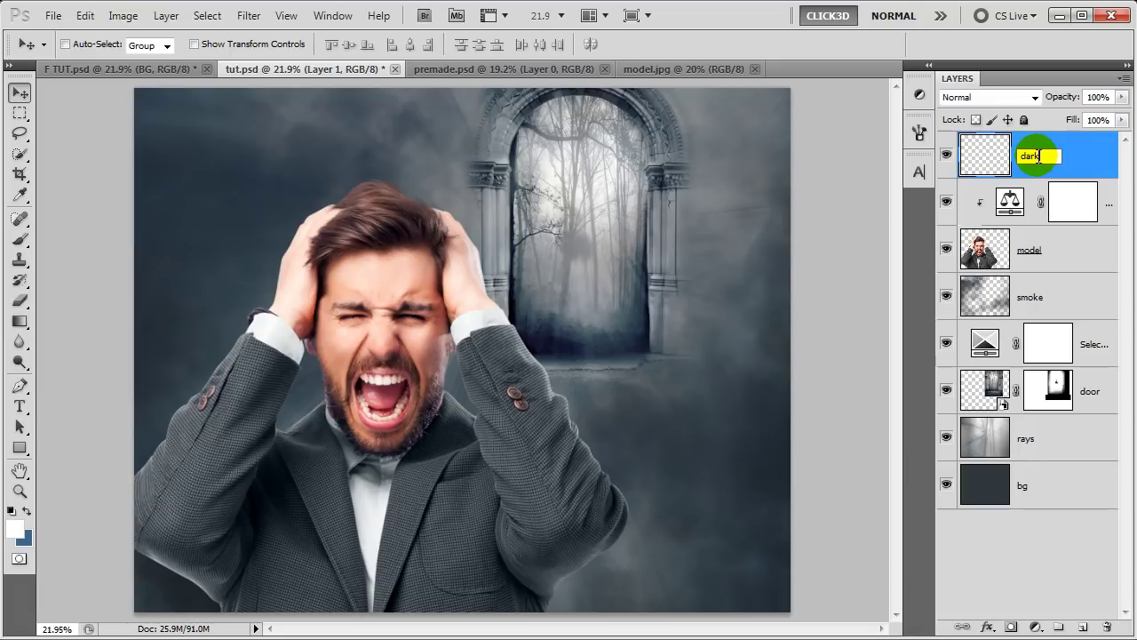
pyautogui.press('Return')
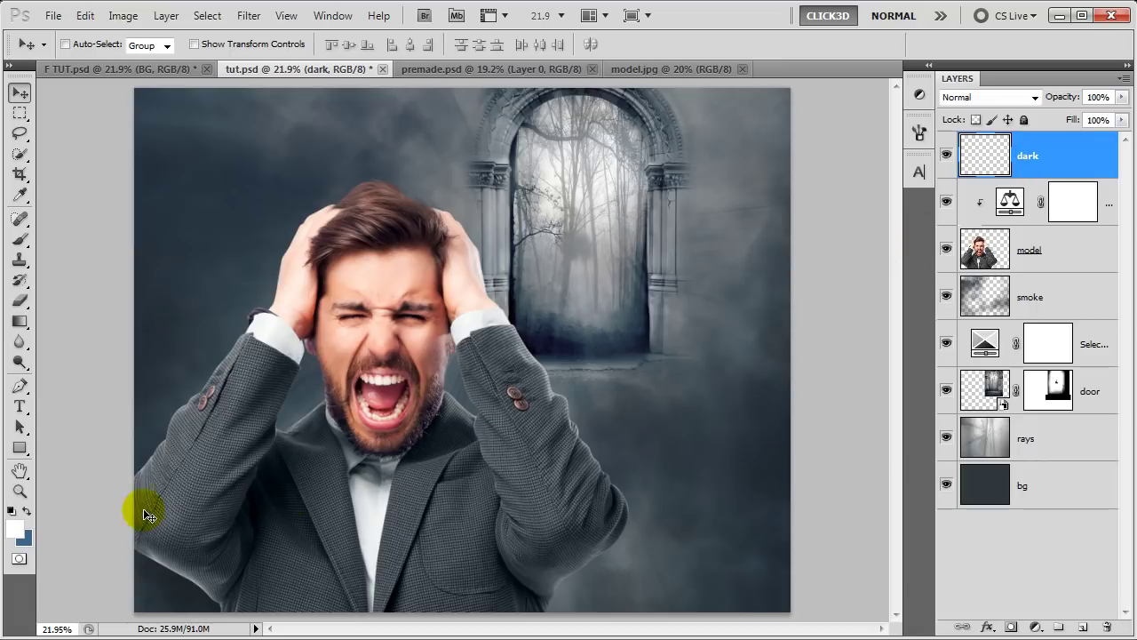
# Step: Fill the dark layer with solid black and give it a white layer mask
pyautogui.click(16, 526)
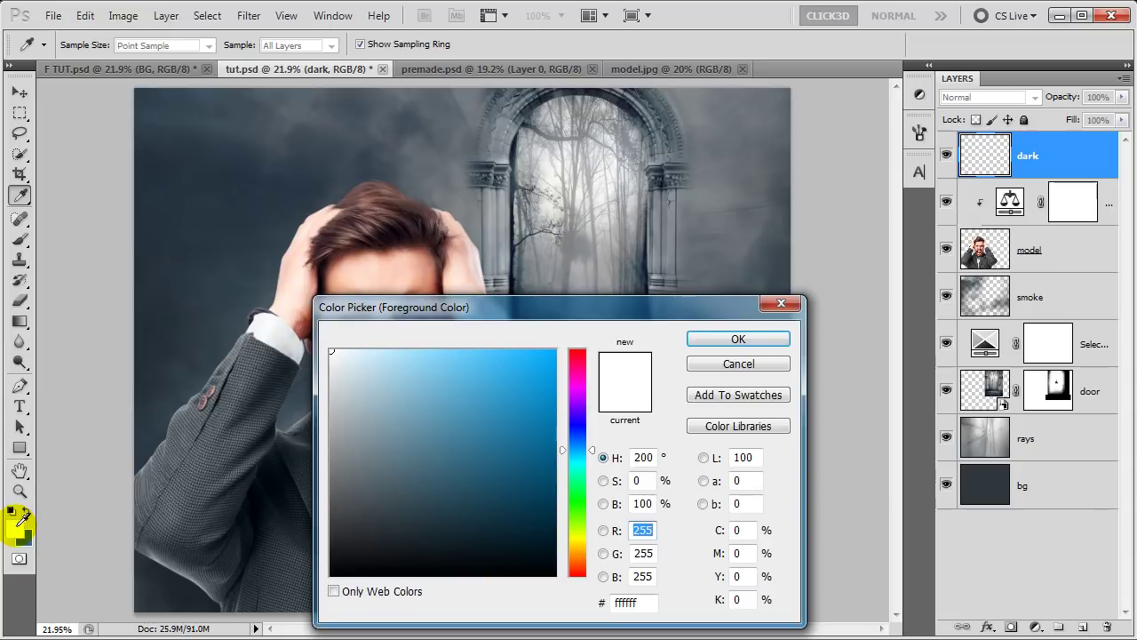
pyautogui.click(330, 573)
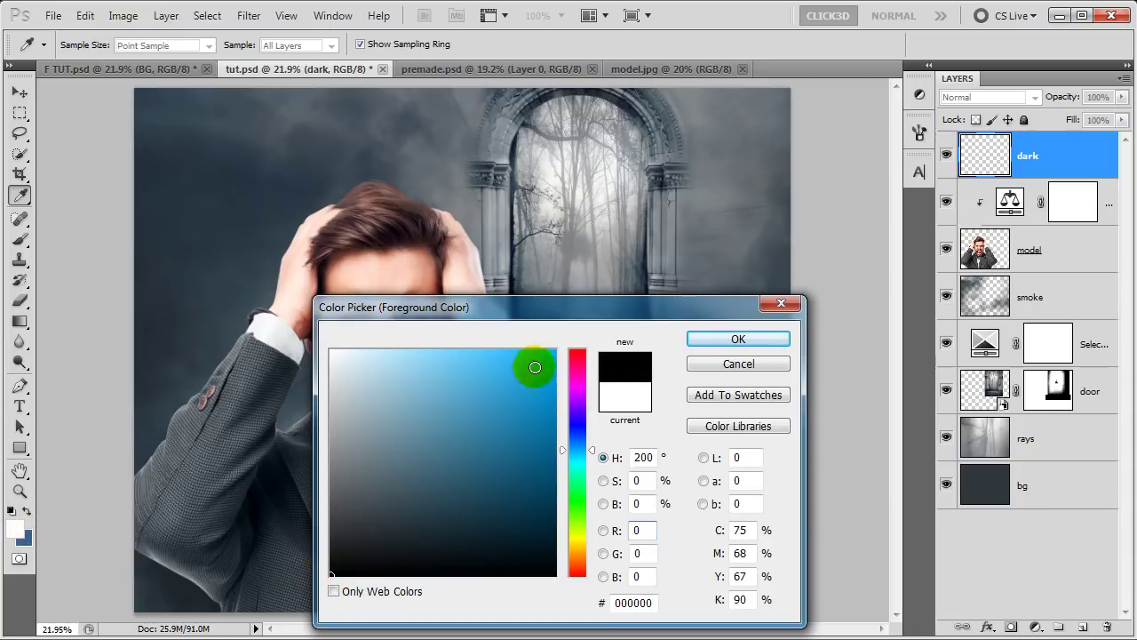
pyautogui.moveTo(543, 313); pyautogui.dragTo(542, 197)
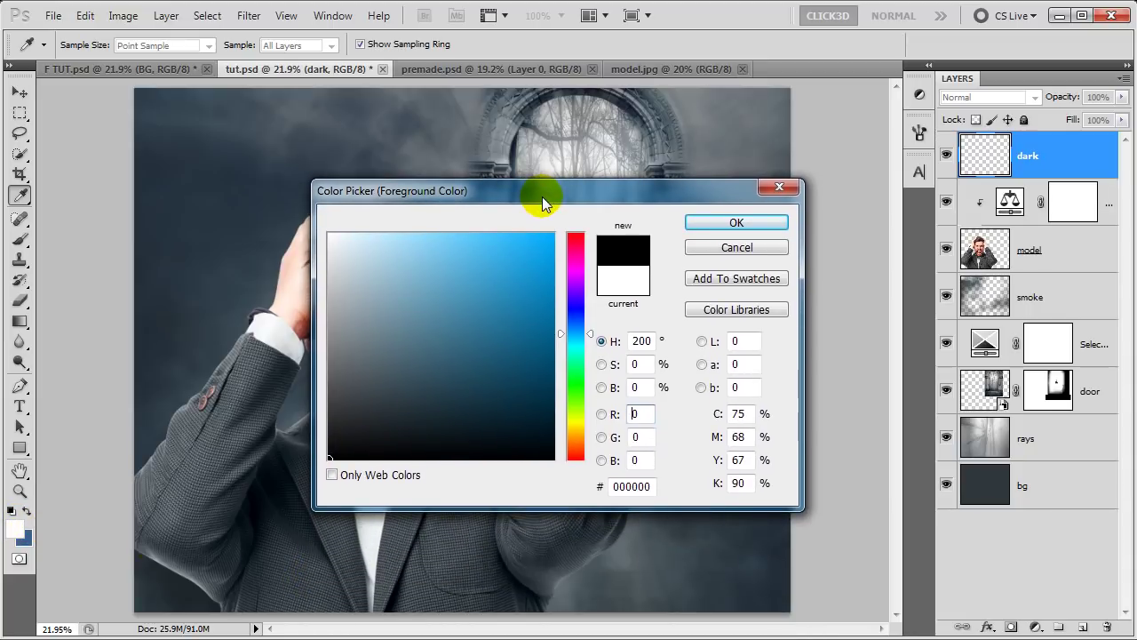
pyautogui.click(704, 222)
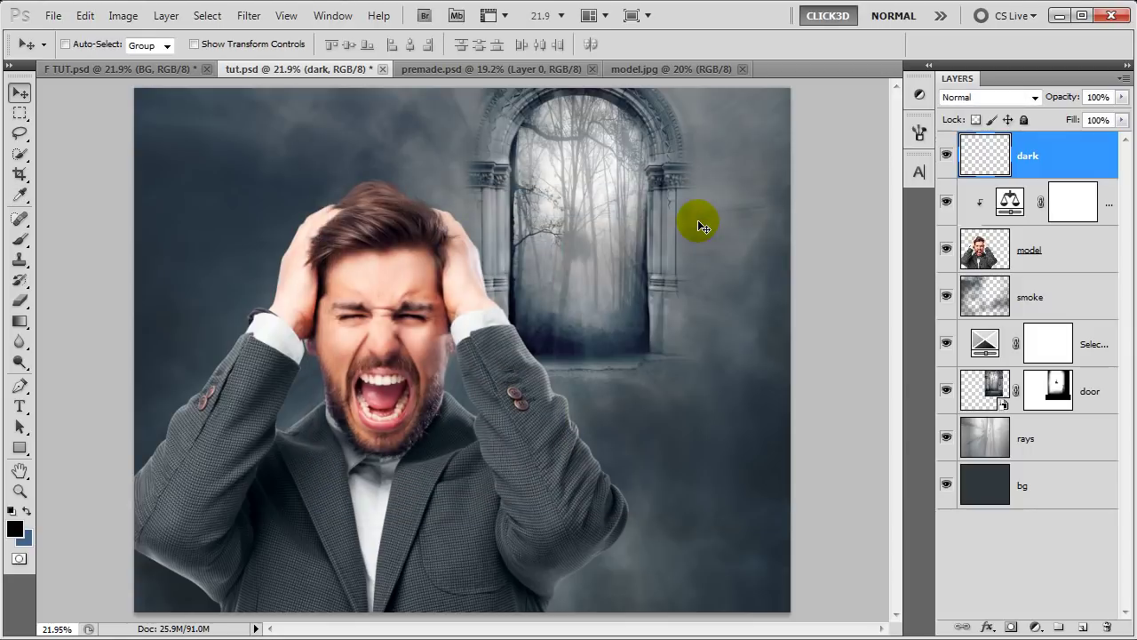
pyautogui.hotkey('alt', 'BackSpace')
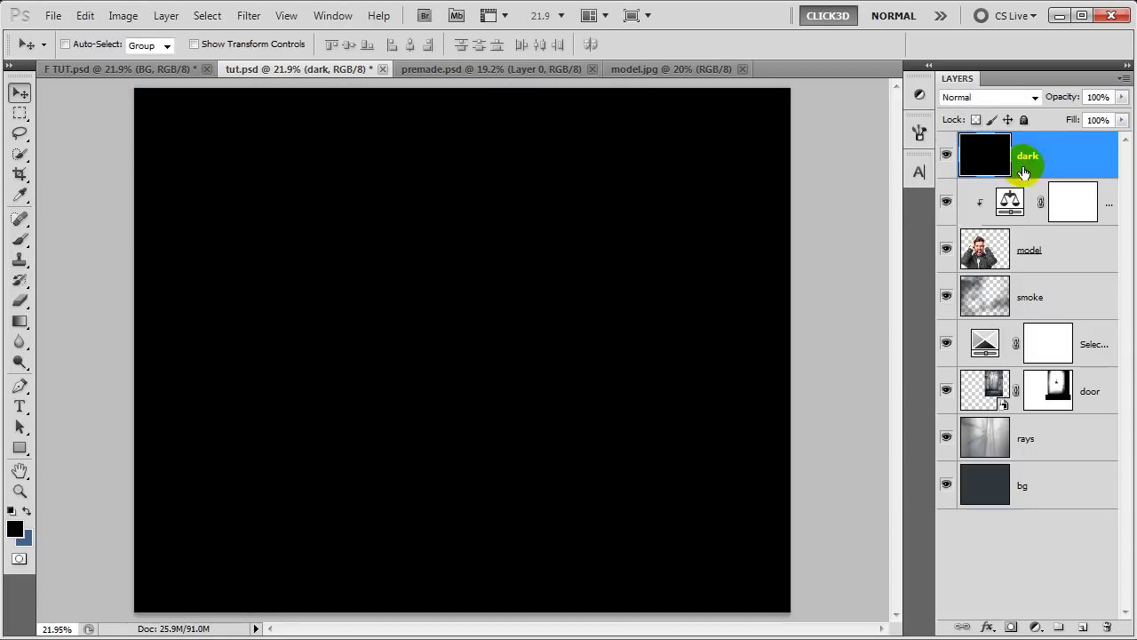
pyautogui.click(1050, 157)
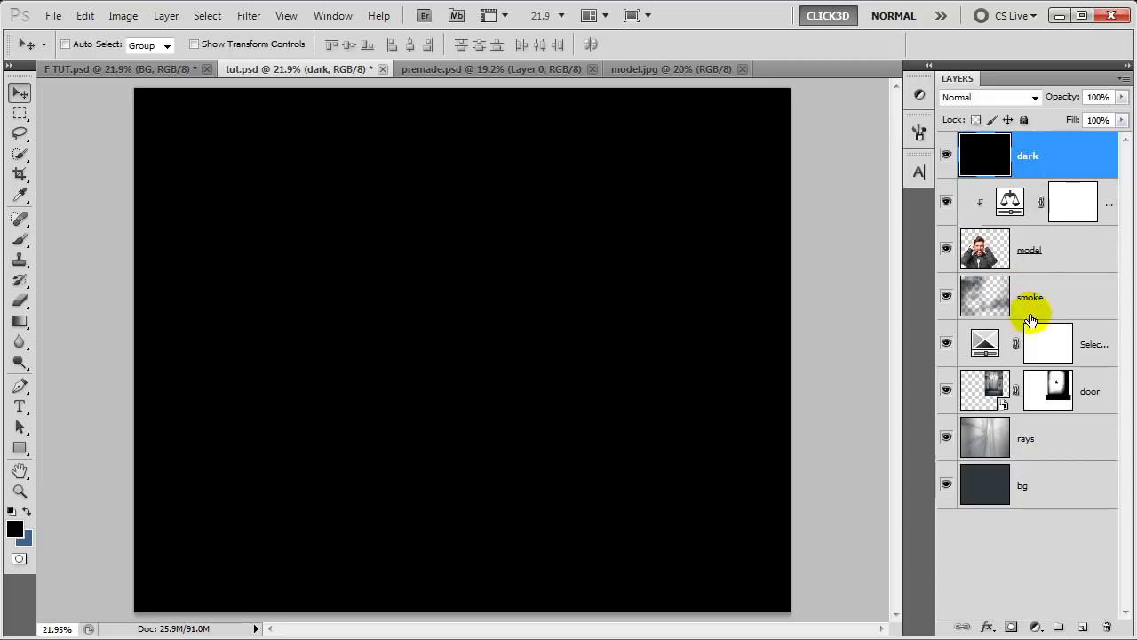
pyautogui.click(1011, 628)
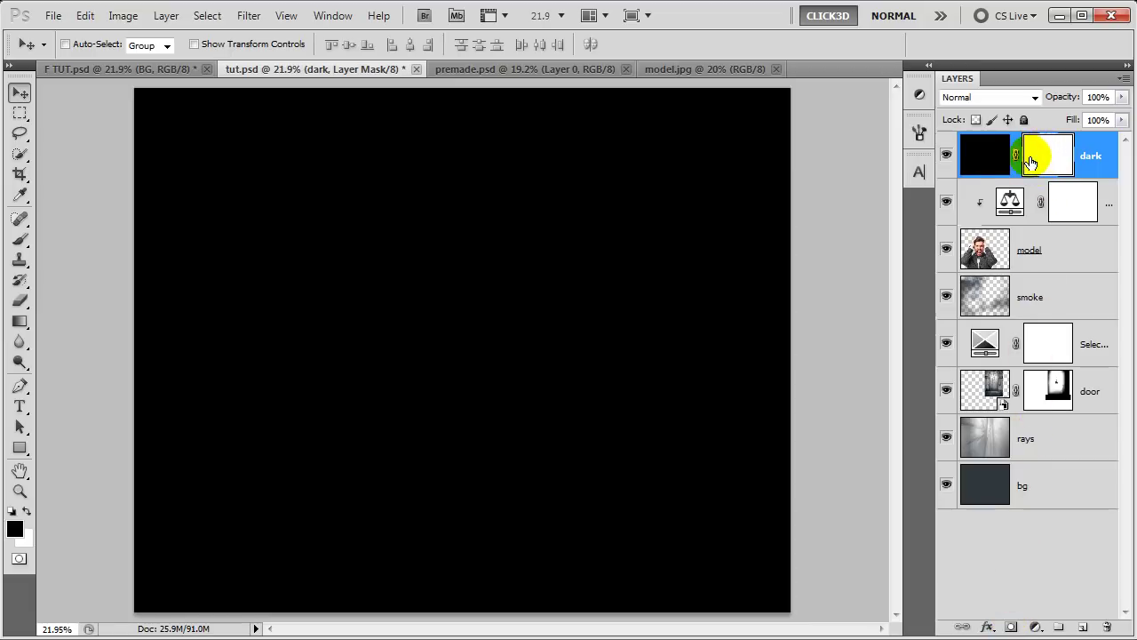
# Step: Set up a 2000 px soft round brush at 100% flow painting black
pyautogui.click(19, 238)
pyautogui.rightClick(225, 165)
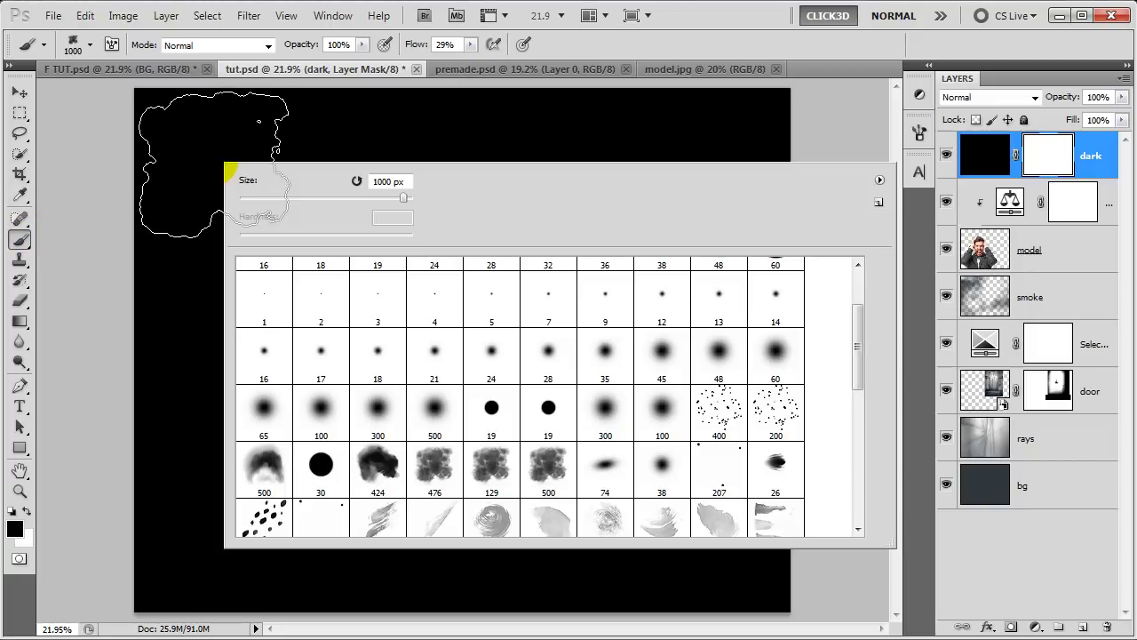
pyautogui.doubleClick(430, 427)
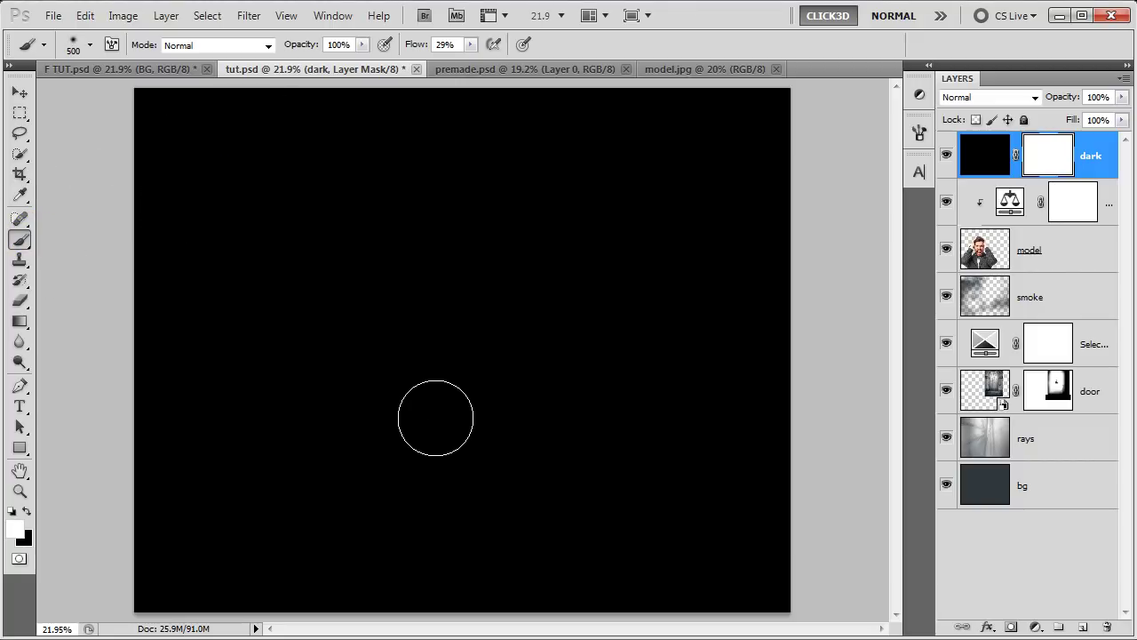
pyautogui.press(']')
pyautogui.press(']')
pyautogui.press(']')
pyautogui.press(']')
pyautogui.press(']')
pyautogui.press(']')
pyautogui.press(']')
pyautogui.press(']')
pyautogui.press(']')
pyautogui.press(']')
pyautogui.press(']')
pyautogui.press(']')
pyautogui.press(']')
pyautogui.press(']')
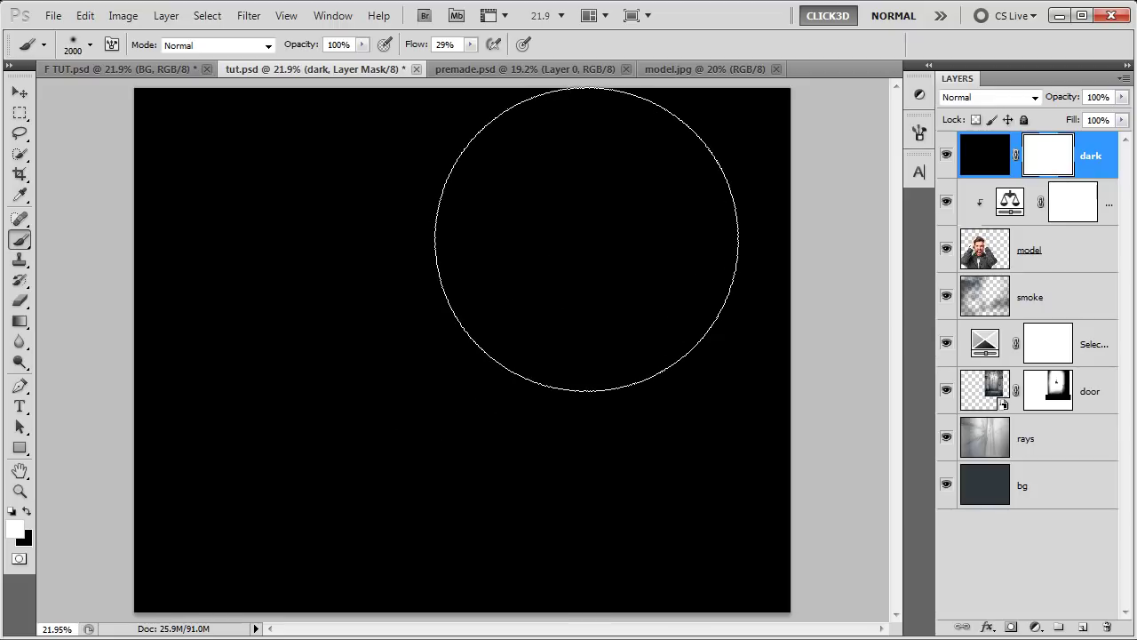
pyautogui.press(']')
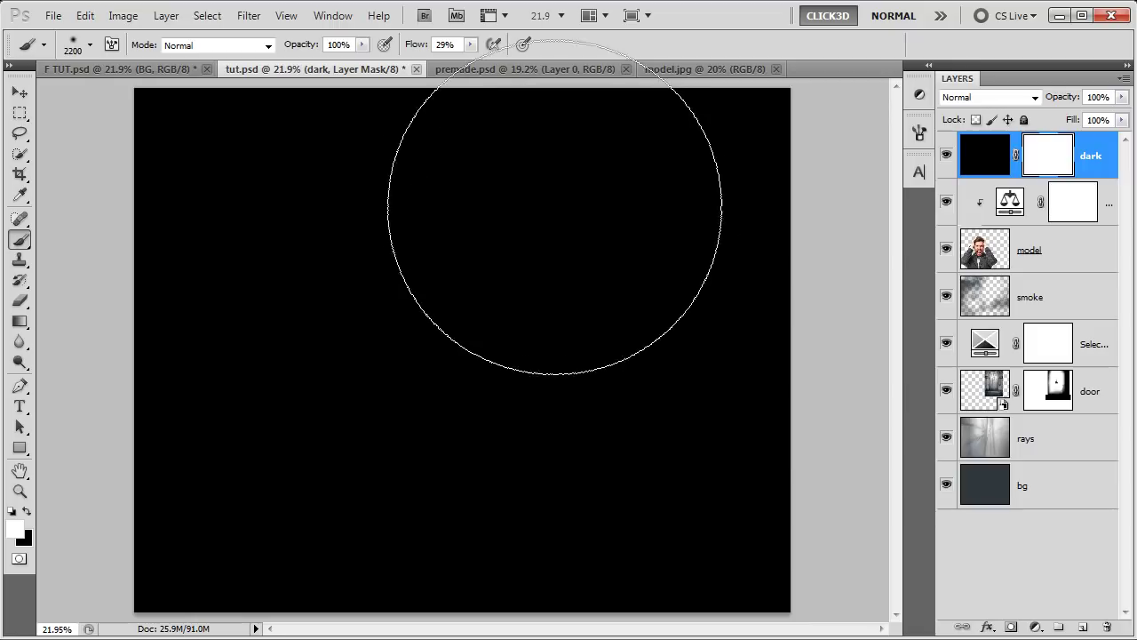
pyautogui.click(470, 45)
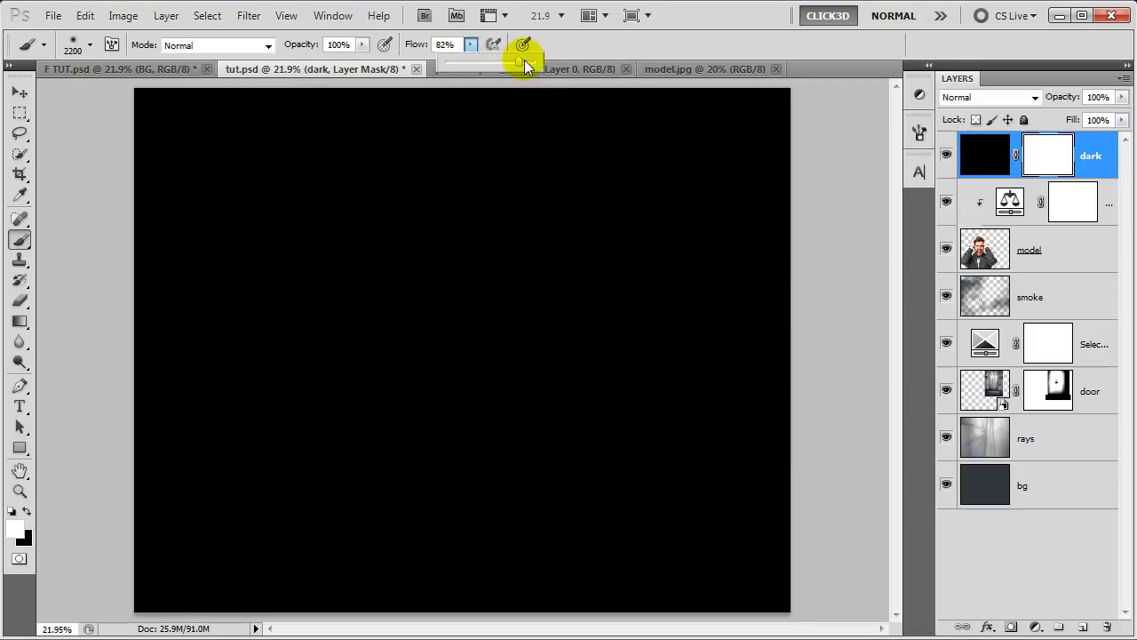
pyautogui.moveTo(471, 60); pyautogui.dragTo(553, 70)
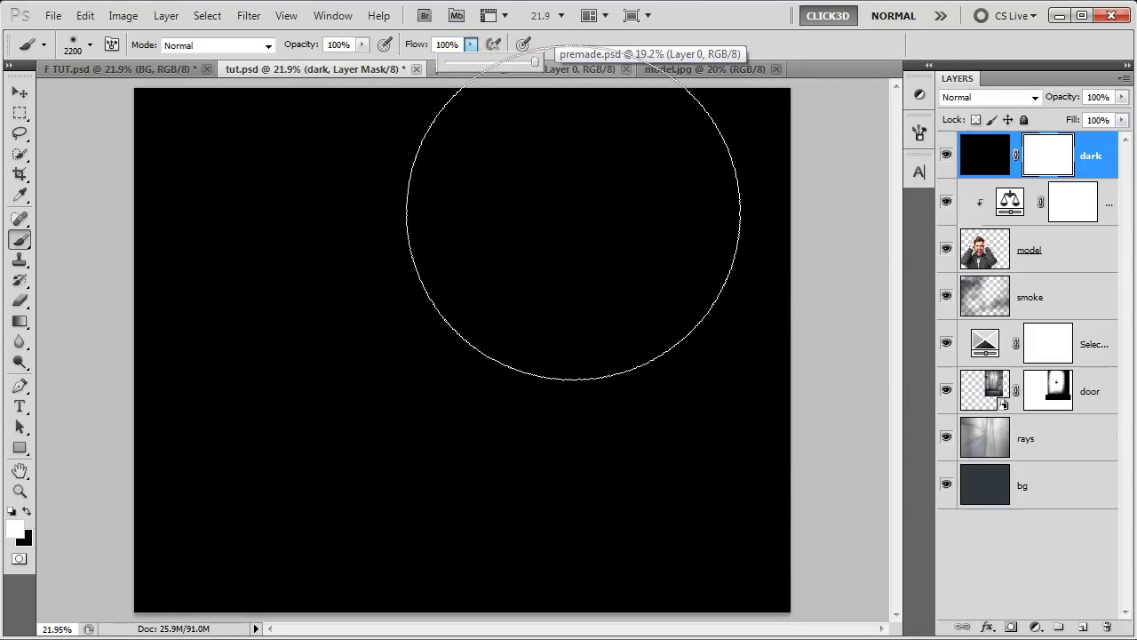
pyautogui.press('x')
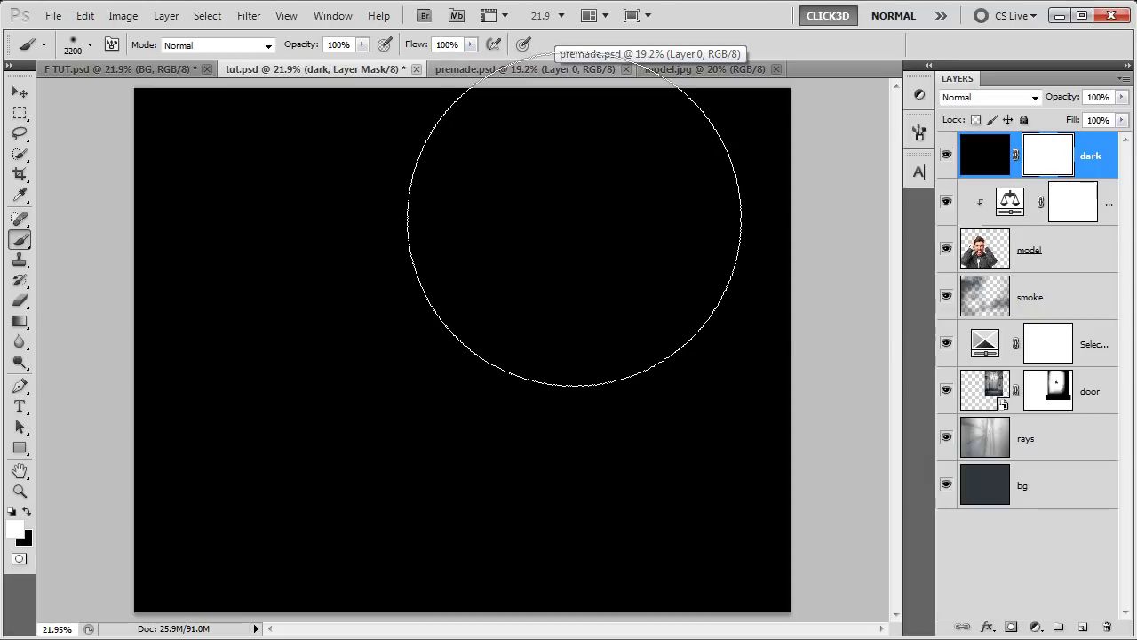
# Step: Paint black on the dark layer's mask to reveal the archway and the man
pyautogui.click(570, 225)
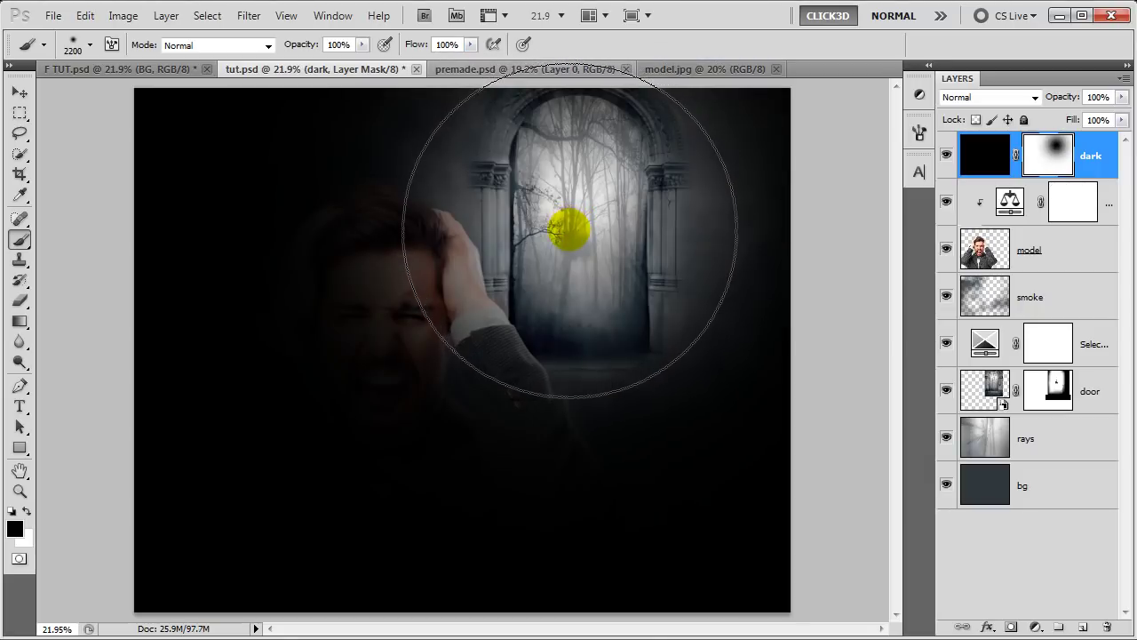
pyautogui.press('[')
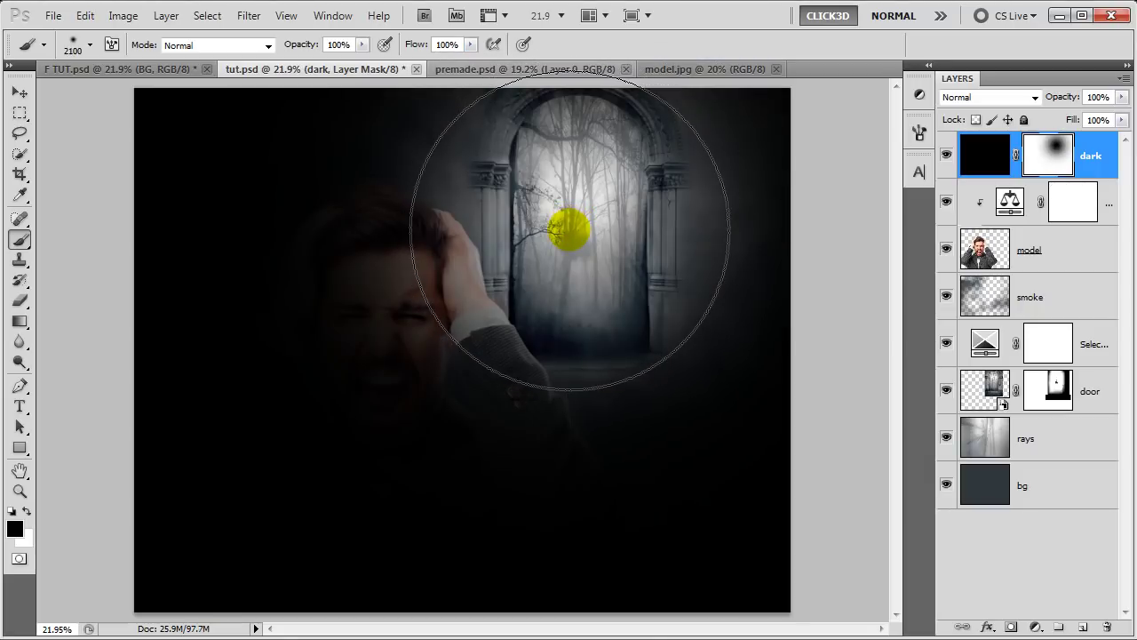
pyautogui.click(570, 230)
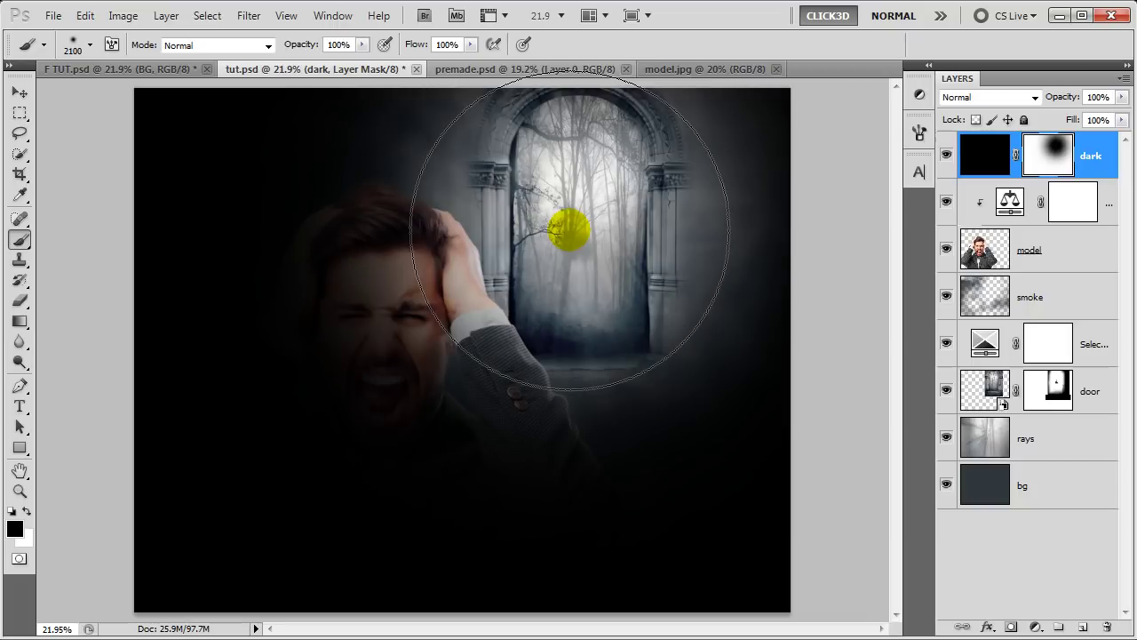
pyautogui.press(']')
pyautogui.press(']')
pyautogui.press(']')
pyautogui.click(569, 229)
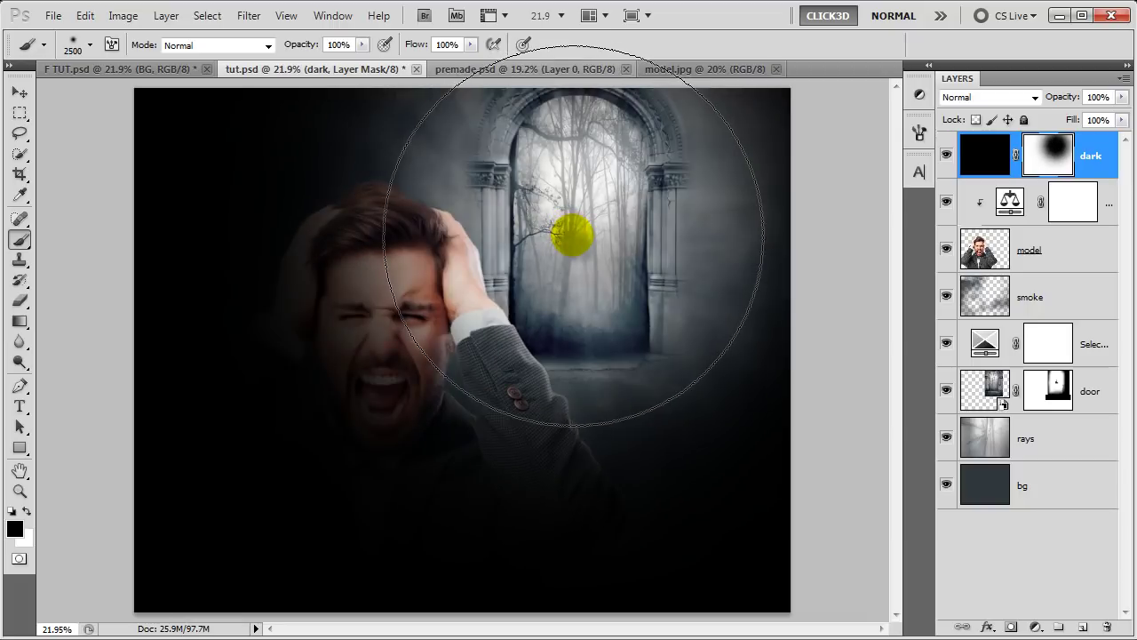
pyautogui.click(571, 235)
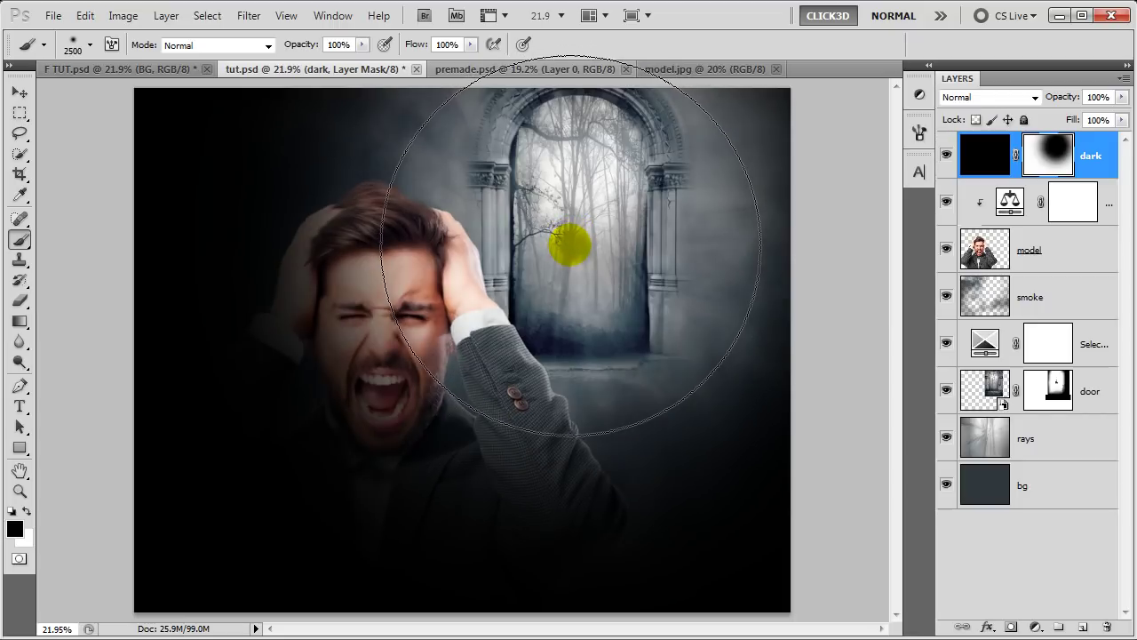
pyautogui.press('[')
pyautogui.press('[')
pyautogui.press('[')
pyautogui.click(484, 317)
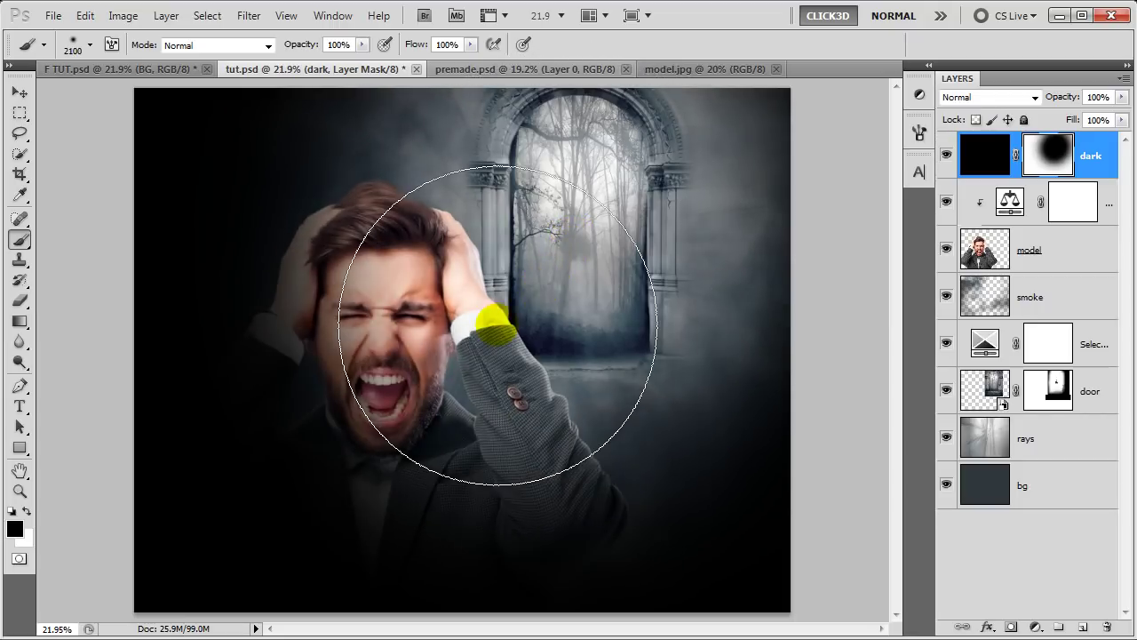
pyautogui.press('[')
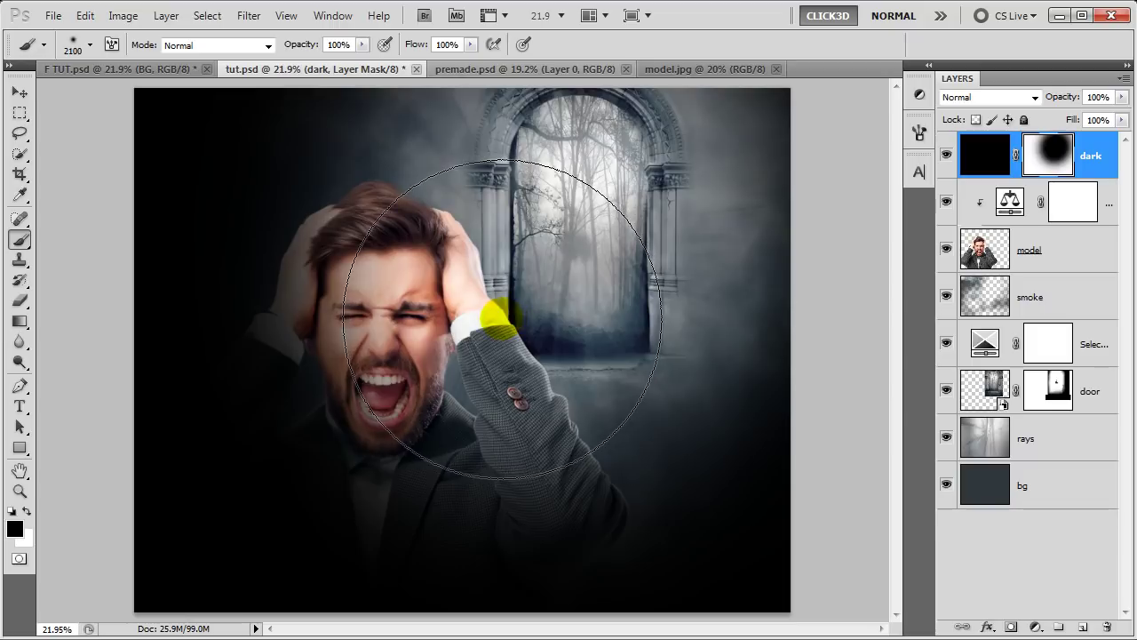
pyautogui.click(520, 301)
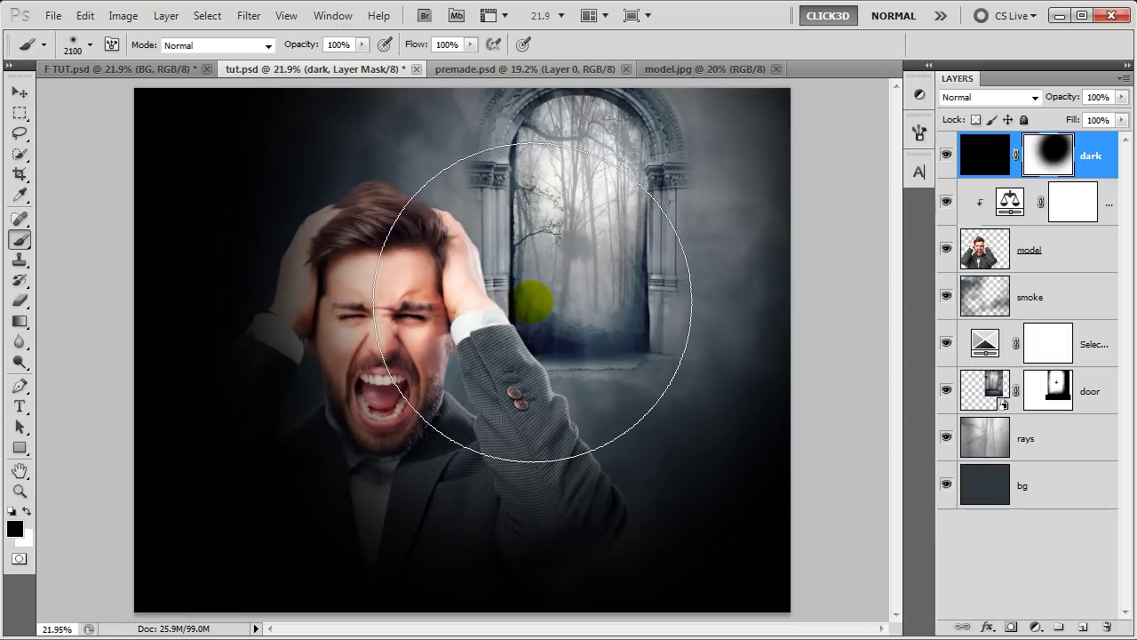
pyautogui.press('v')
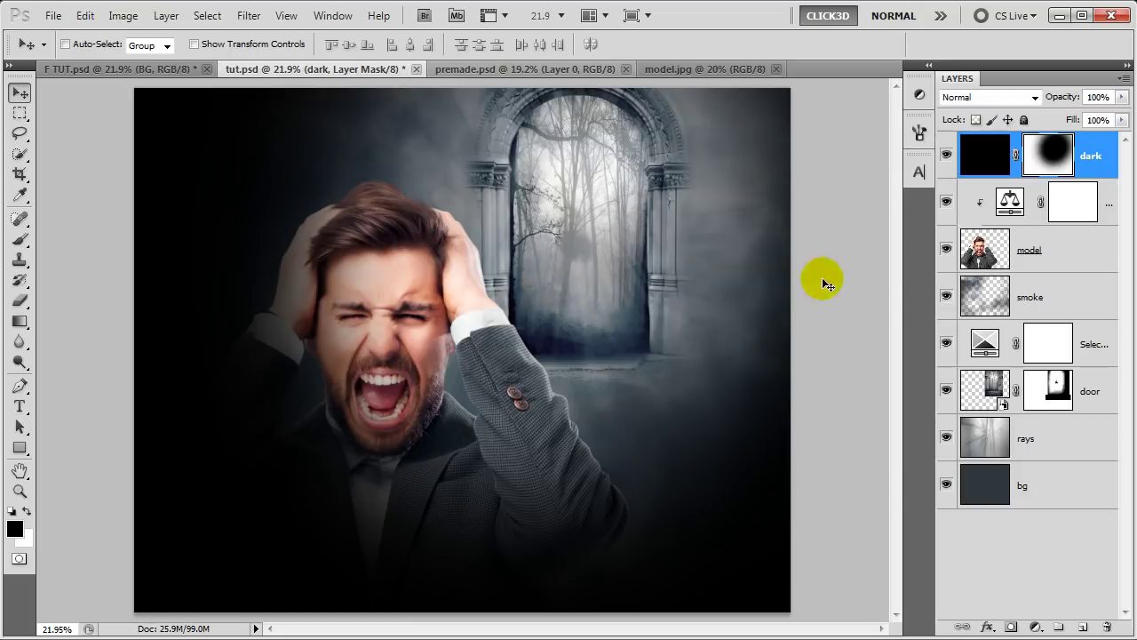
pyautogui.click(1106, 207)
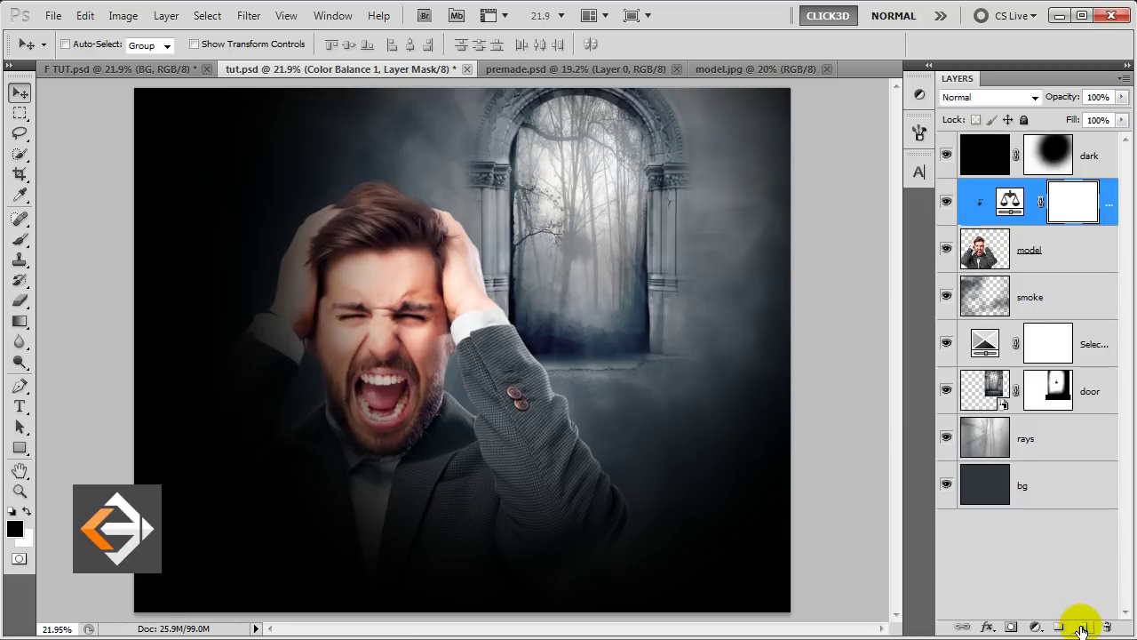
# Step: Add a new layer named color dodge above the Color Balance layer
pyautogui.click(1081, 629)
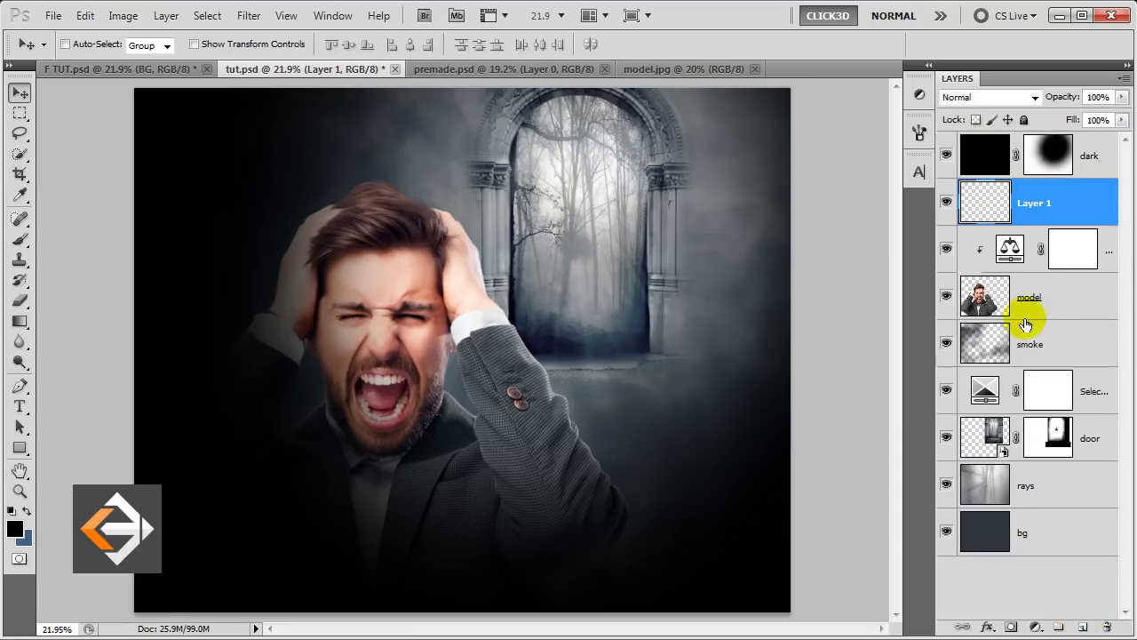
pyautogui.click(1029, 207)
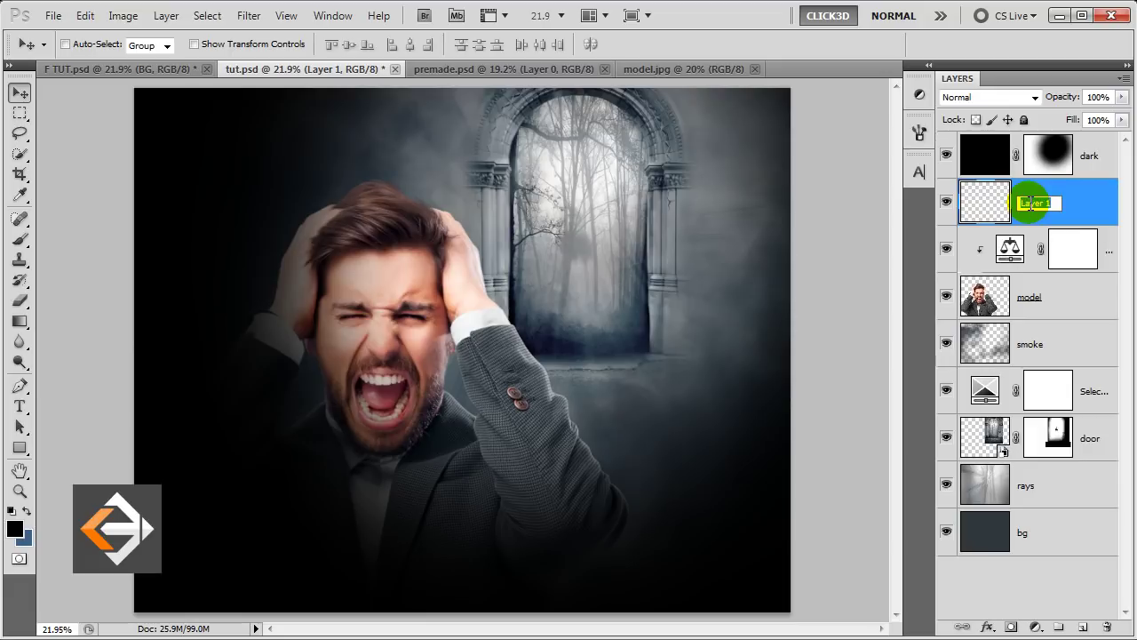
pyautogui.write('color')
pyautogui.write(' dodge')
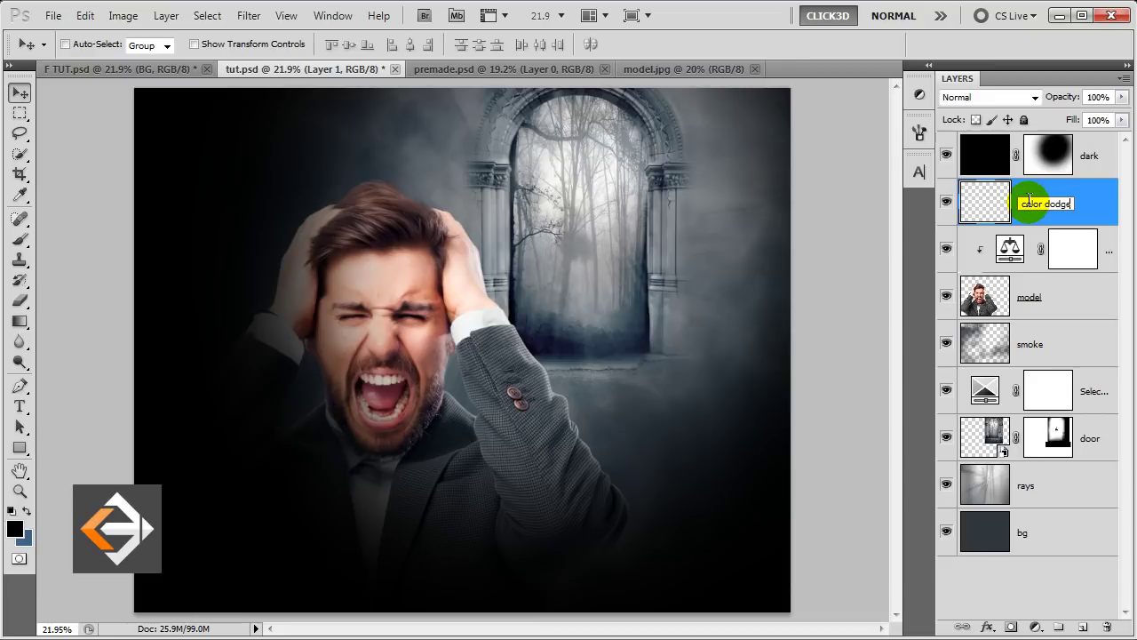
pyautogui.press('Return')
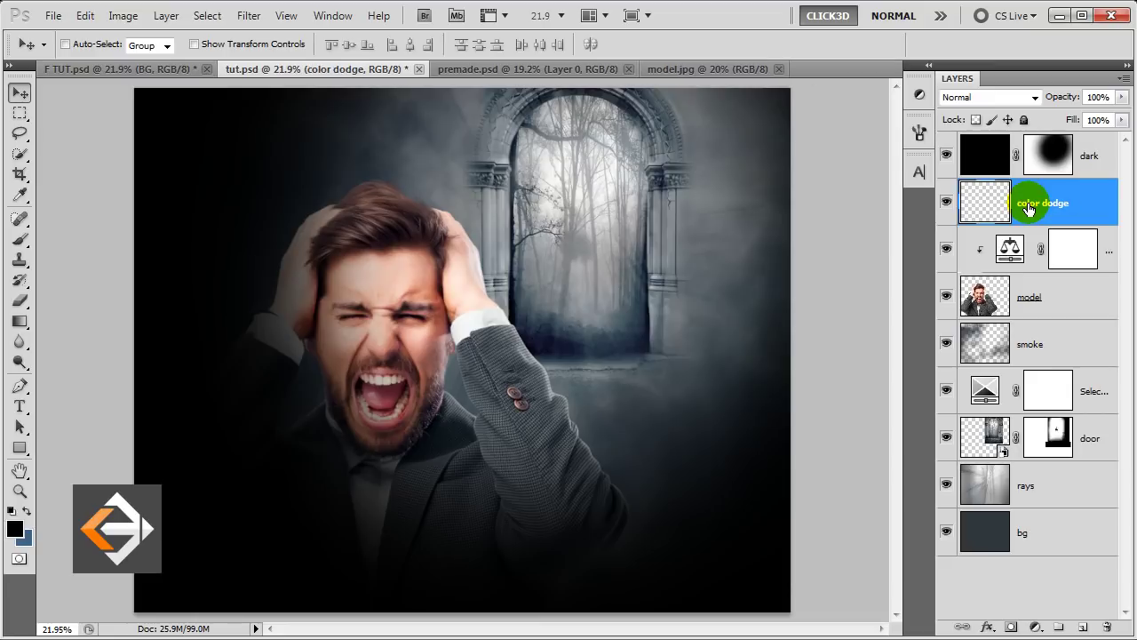
# Step: Paint blue light over the archway with a large soft brush
pyautogui.click(28, 507)
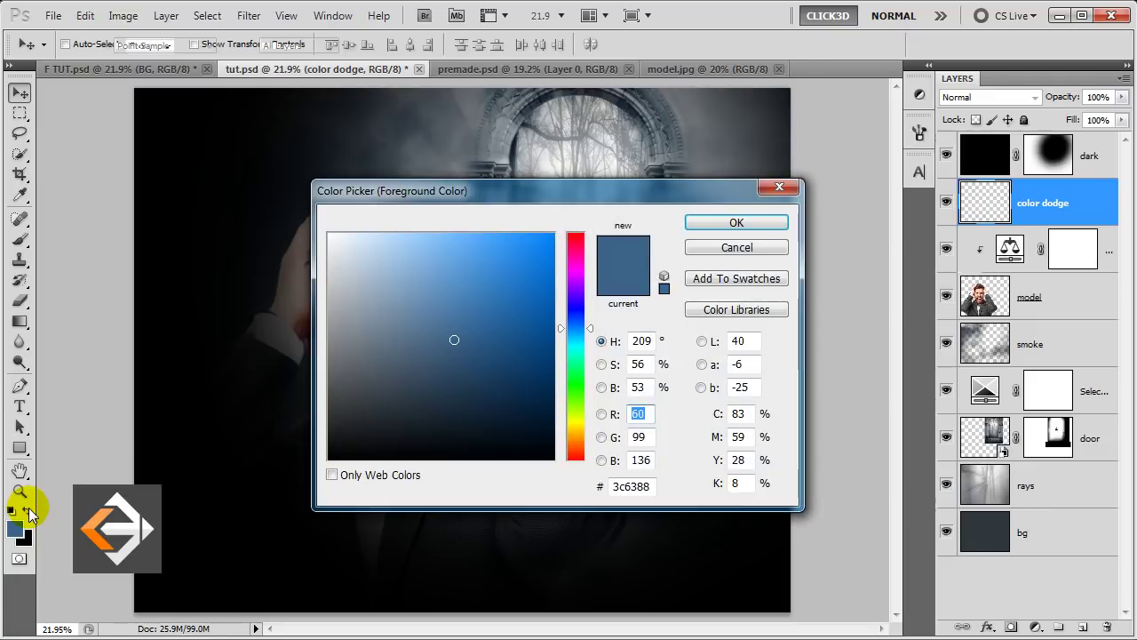
pyautogui.click(721, 223)
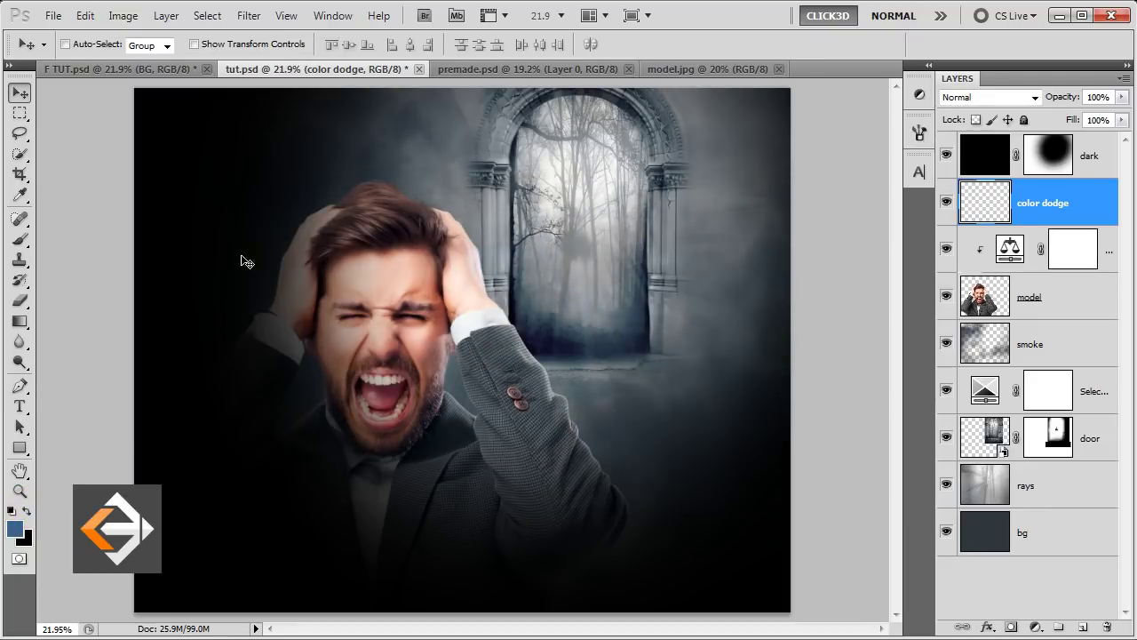
pyautogui.click(20, 238)
pyautogui.moveTo(470, 275)
pyautogui.mouseDown()
pyautogui.moveTo(570, 244)
pyautogui.moveTo(569, 222)
pyautogui.mouseUp()
pyautogui.press('[')
pyautogui.press('[')
pyautogui.press('[')
pyautogui.press('[')
pyautogui.press('[')
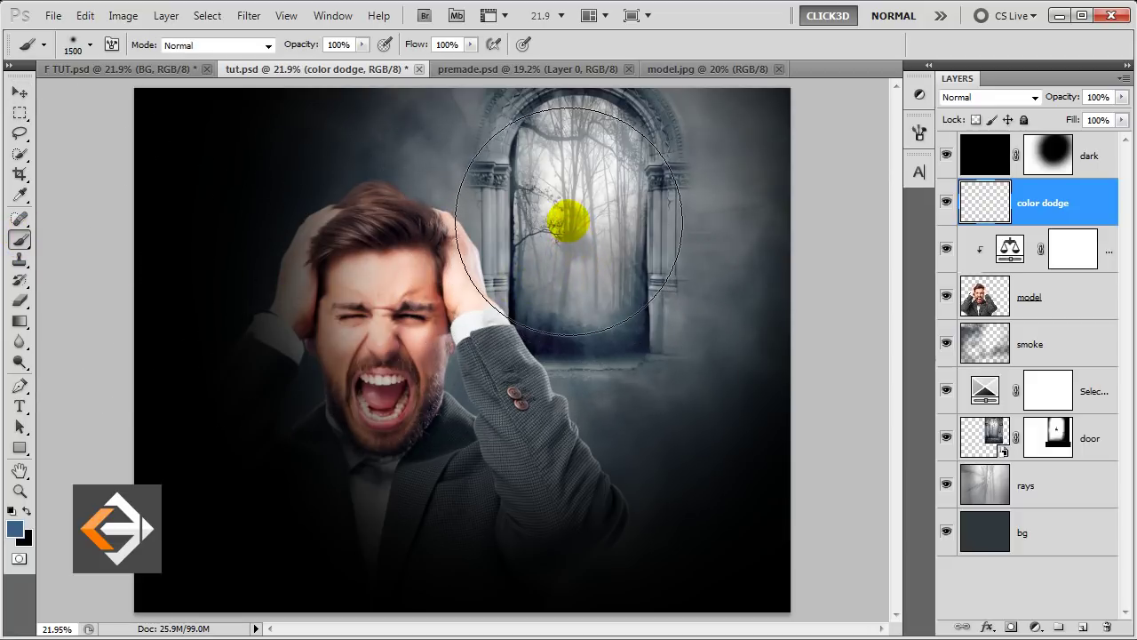
pyautogui.moveTo(569, 222); pyautogui.dragTo(579, 207)
pyautogui.press(']')
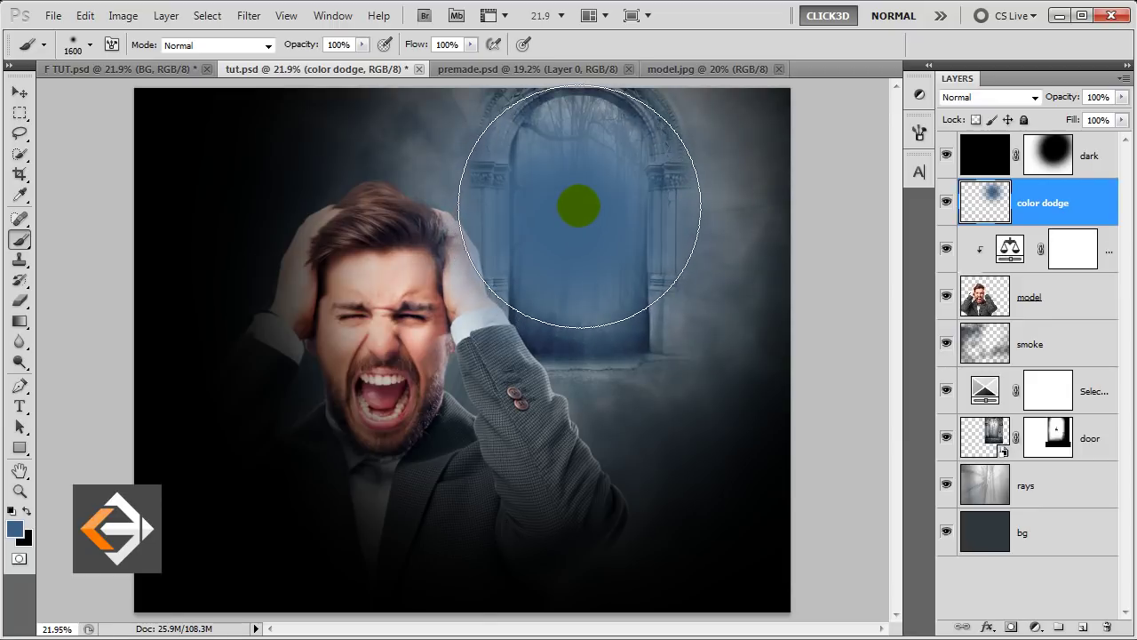
pyautogui.moveTo(580, 206); pyautogui.dragTo(589, 213)
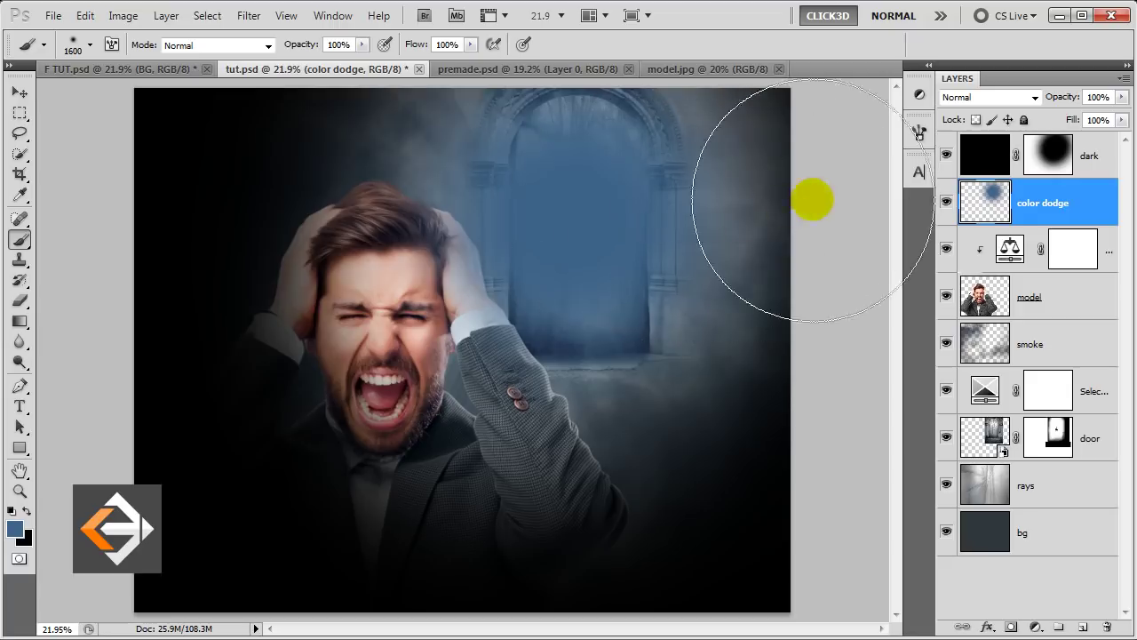
# Step: Set the color dodge layer to Color Dodge blending and add an empty layer above
pyautogui.click(967, 98)
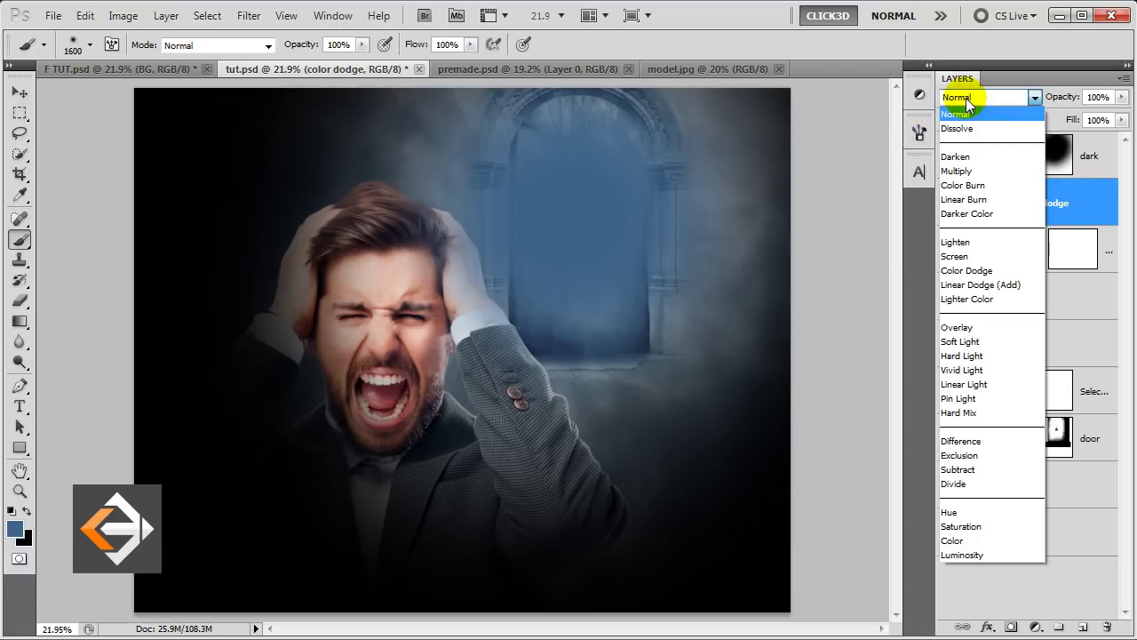
pyautogui.click(985, 269)
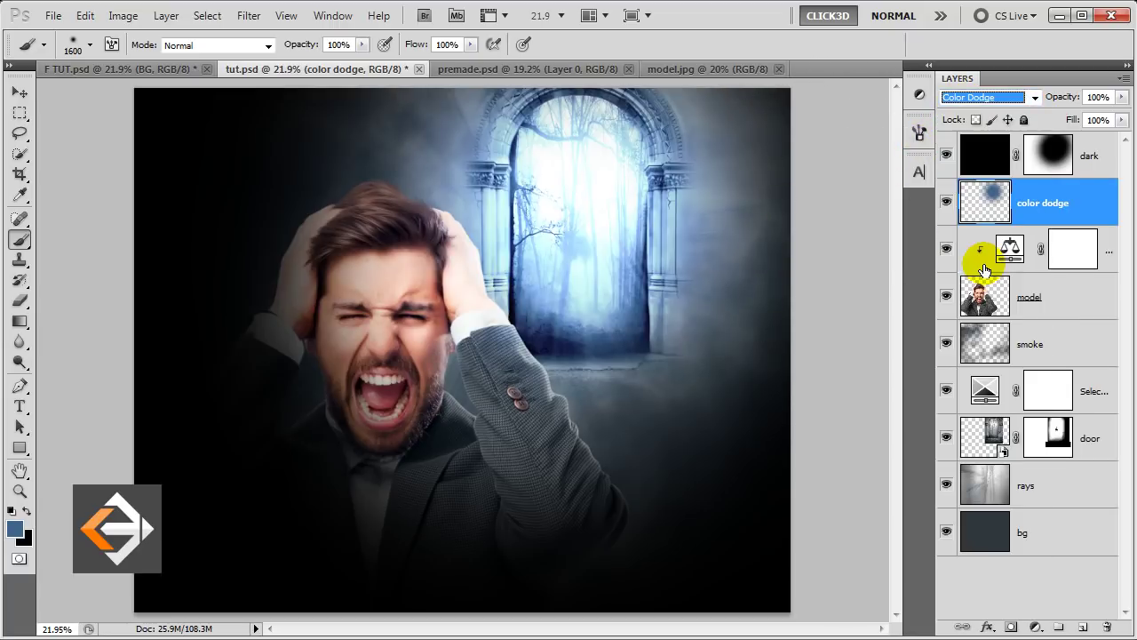
pyautogui.click(1080, 215)
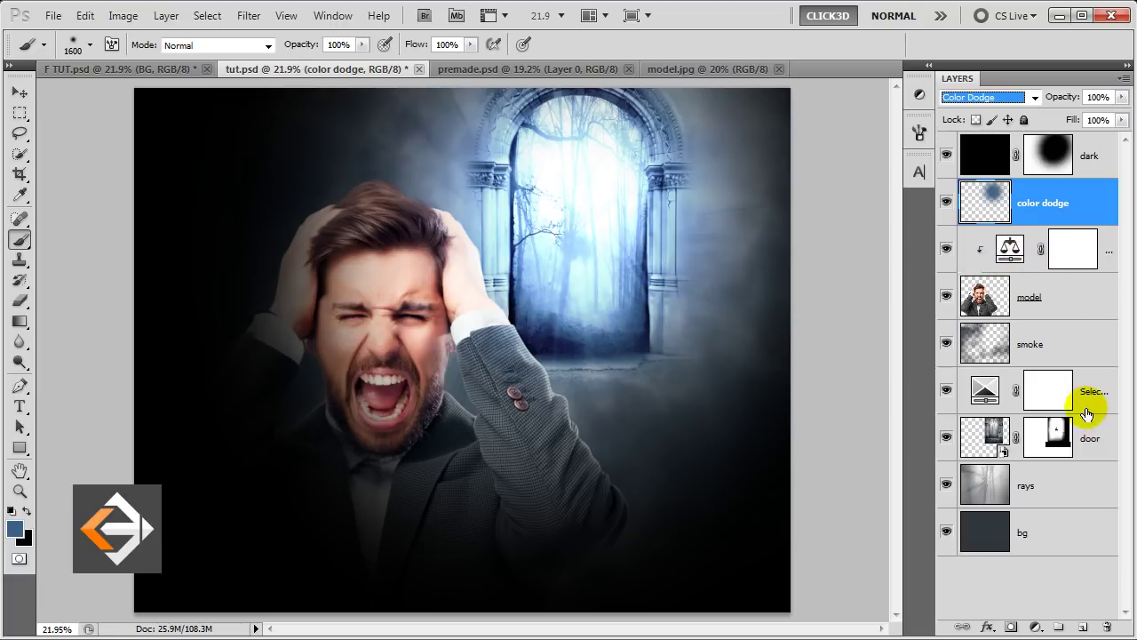
pyautogui.click(1086, 627)
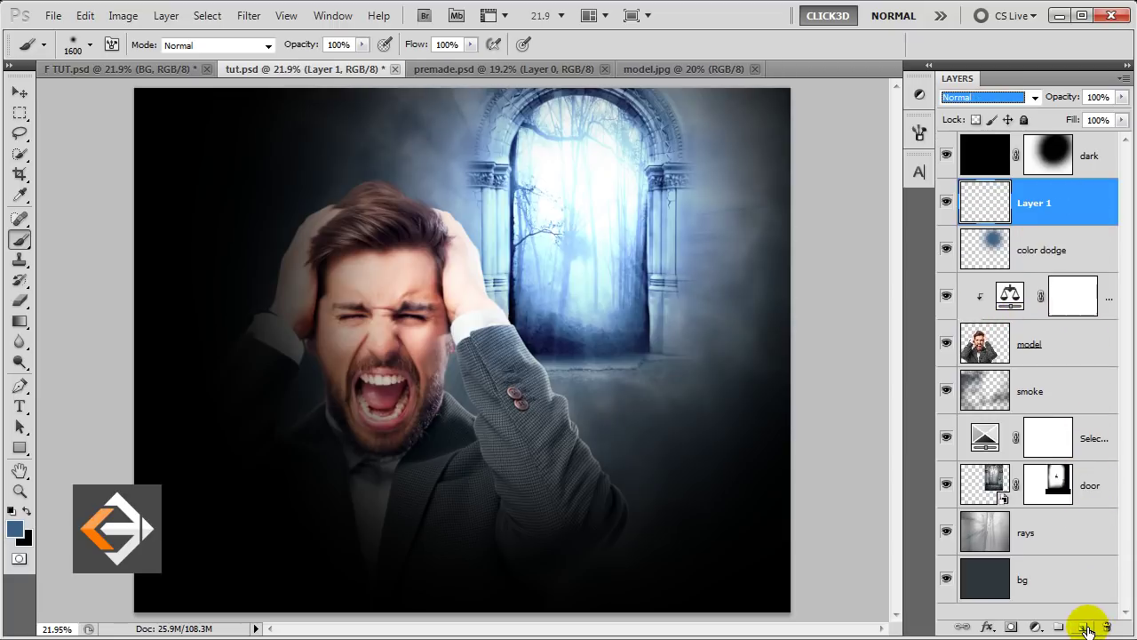
# Step: Rename the new layer to color and set its blend mode to Color
pyautogui.click(1032, 209)
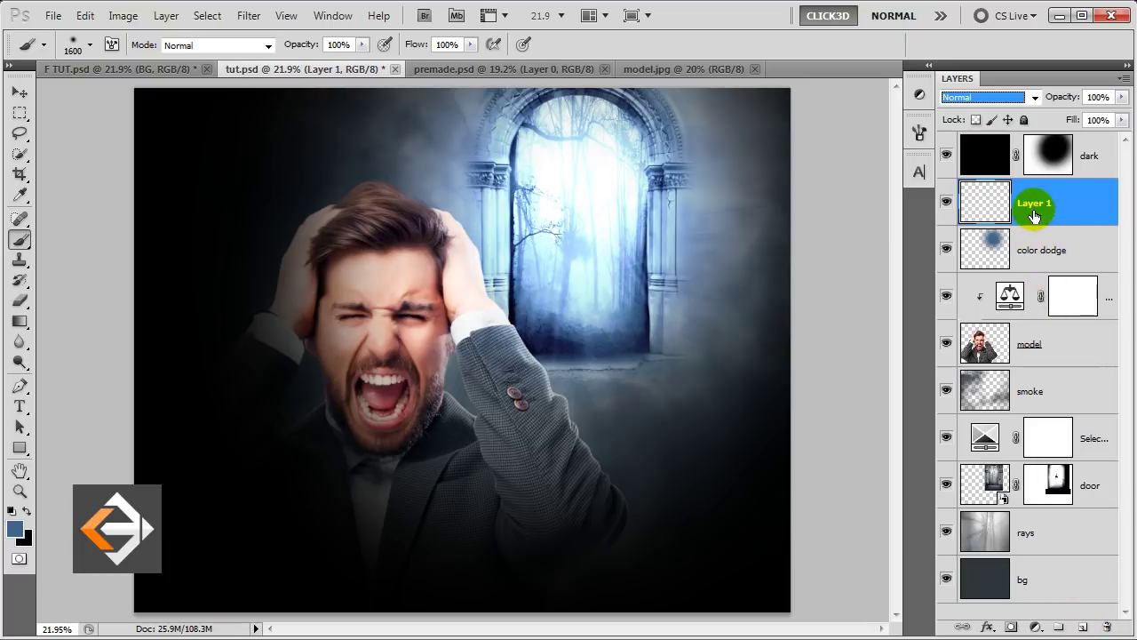
pyautogui.doubleClick(1033, 207)
pyautogui.write('color')
pyautogui.press('Return')
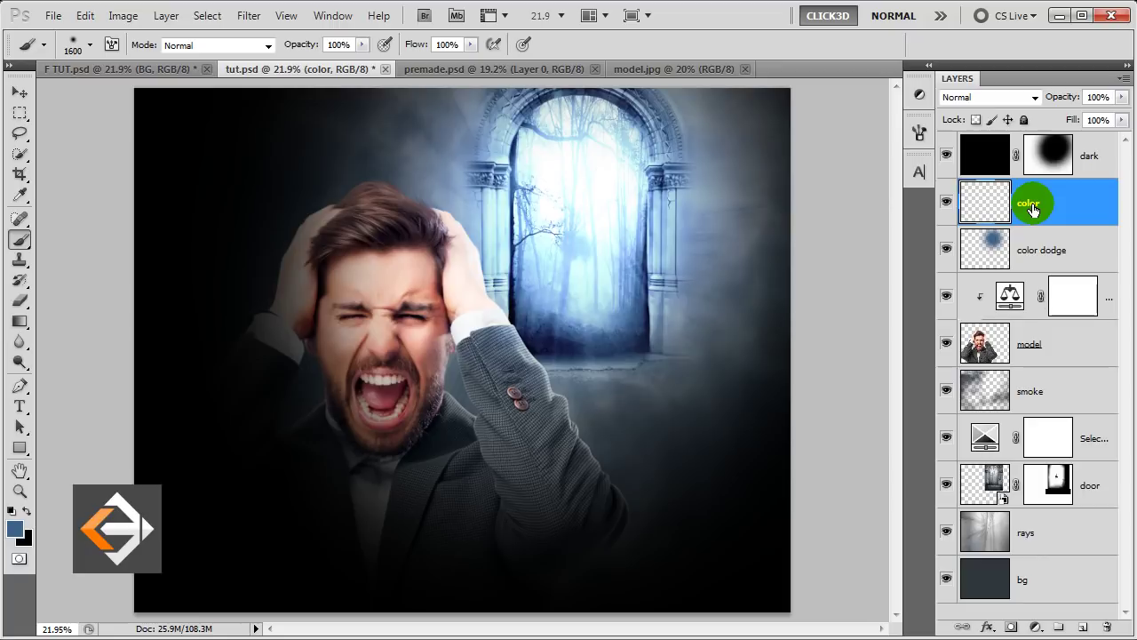
pyautogui.click(1015, 102)
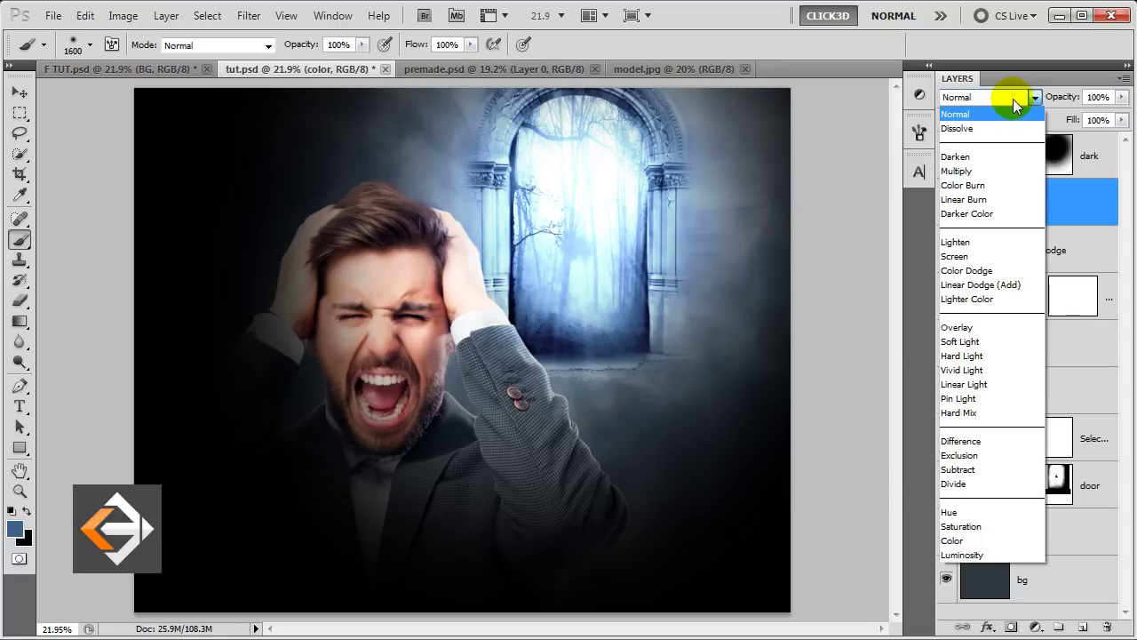
pyautogui.click(1003, 539)
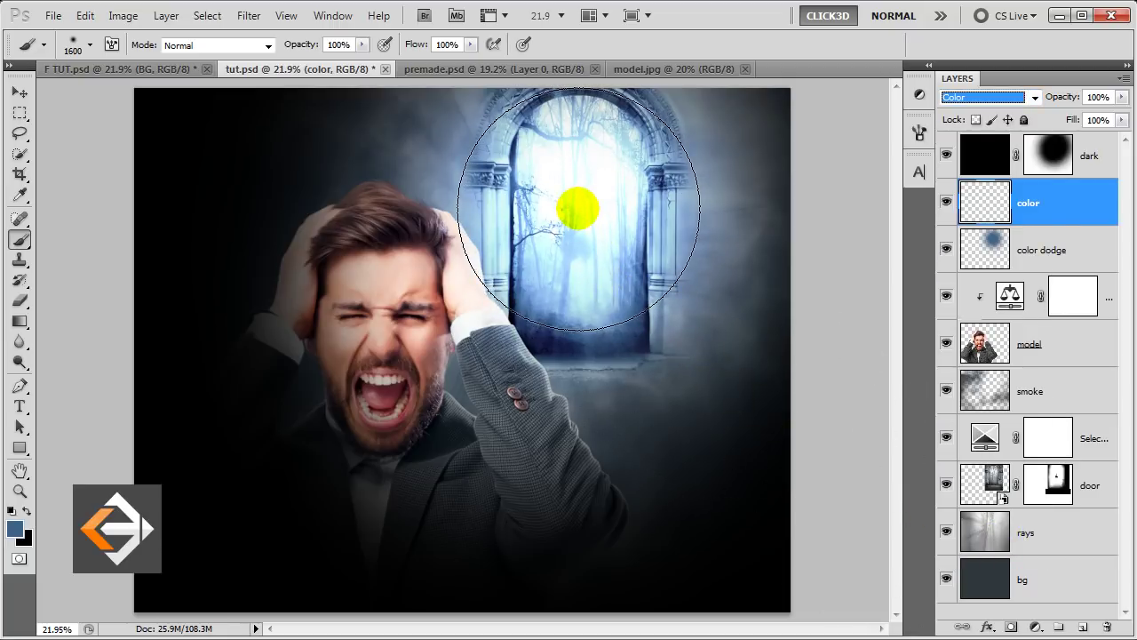
# Step: Paint a blue tint over the doorway and add a new empty layer above
pyautogui.click(579, 210)
pyautogui.press(']')
pyautogui.press(']')
pyautogui.press(']')
pyautogui.press(']')
pyautogui.press(']')
pyautogui.press(']')
pyautogui.press(']')
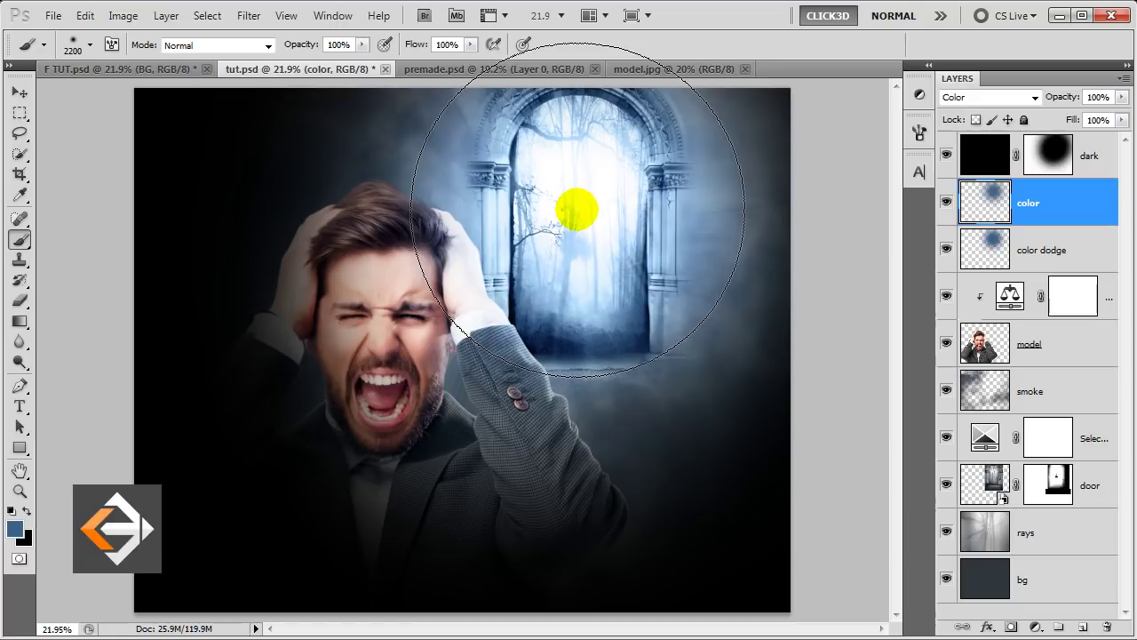
pyautogui.press(']')
pyautogui.press(']')
pyautogui.press(']')
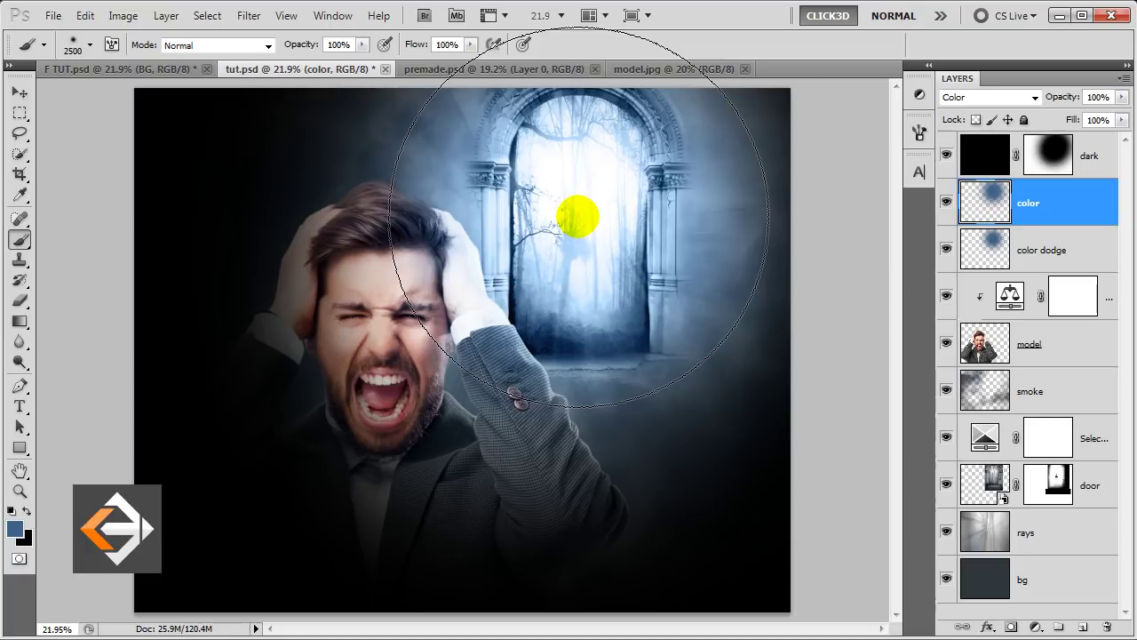
pyautogui.press('[')
pyautogui.press('[')
pyautogui.press('[')
pyautogui.press('v')
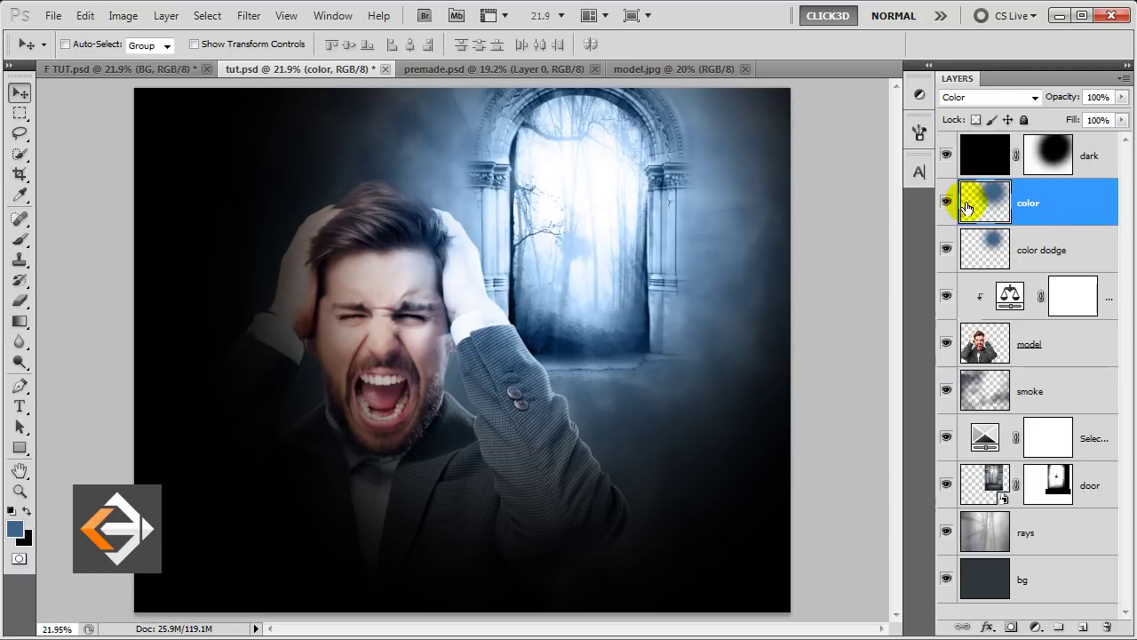
pyautogui.click(1052, 204)
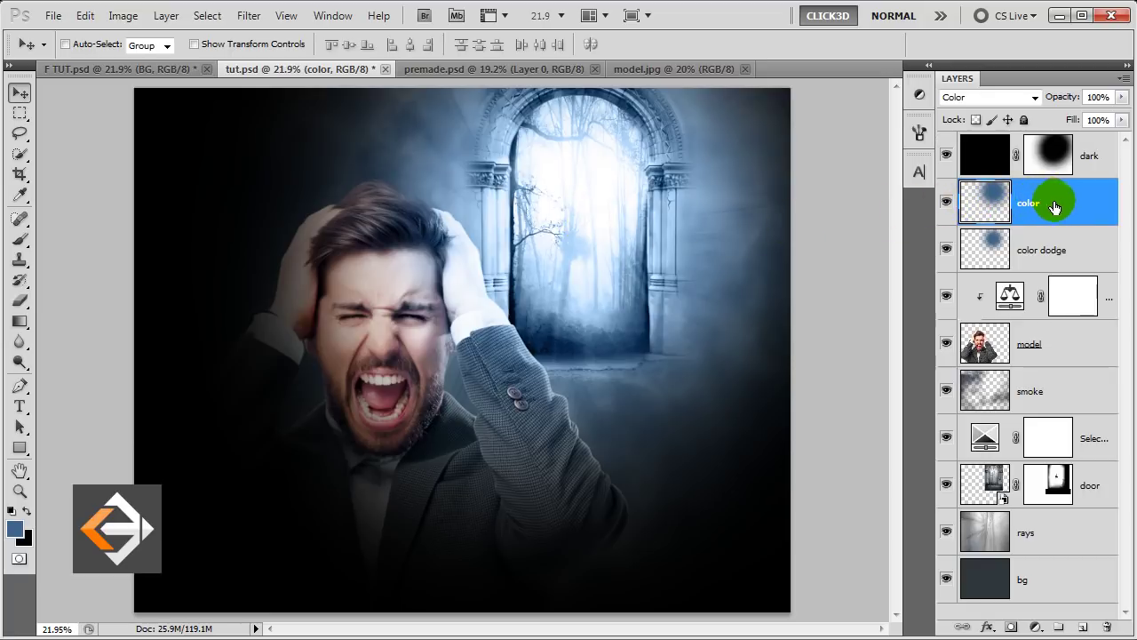
pyautogui.click(1083, 627)
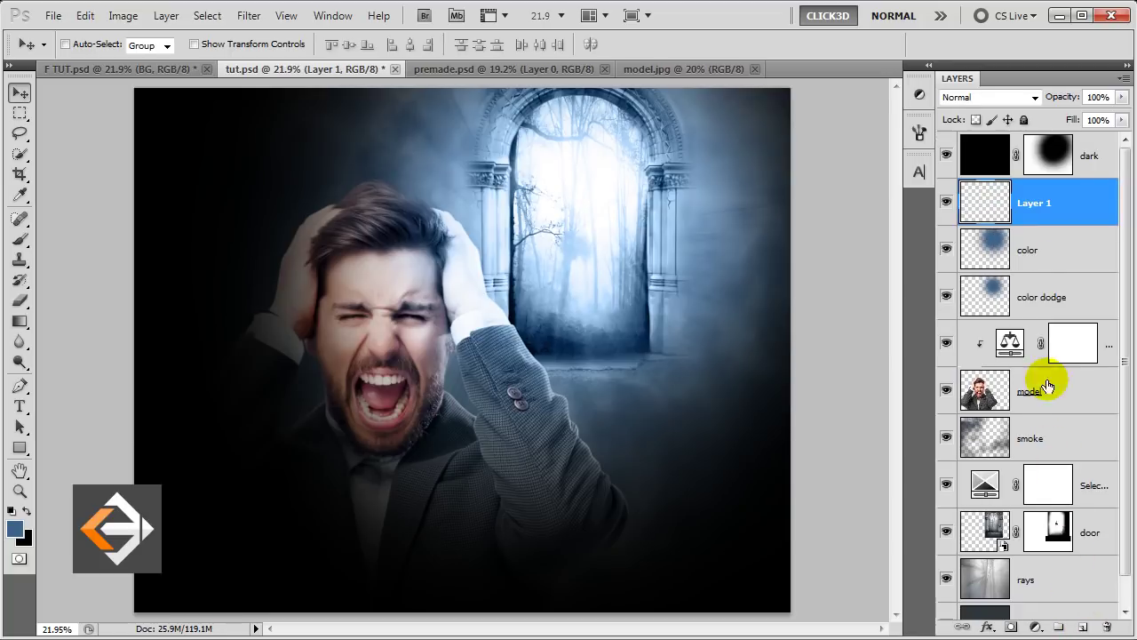
# Step: Name the new layer glow and make white the foreground colour
pyautogui.click(1027, 211)
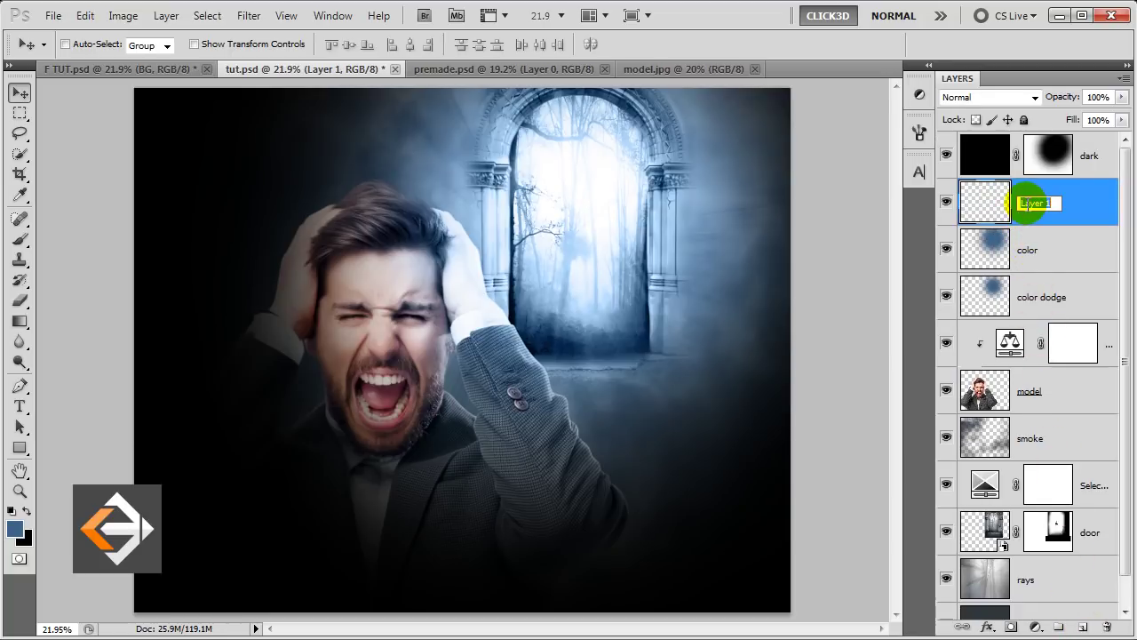
pyautogui.write('glow')
pyautogui.click(1027, 209)
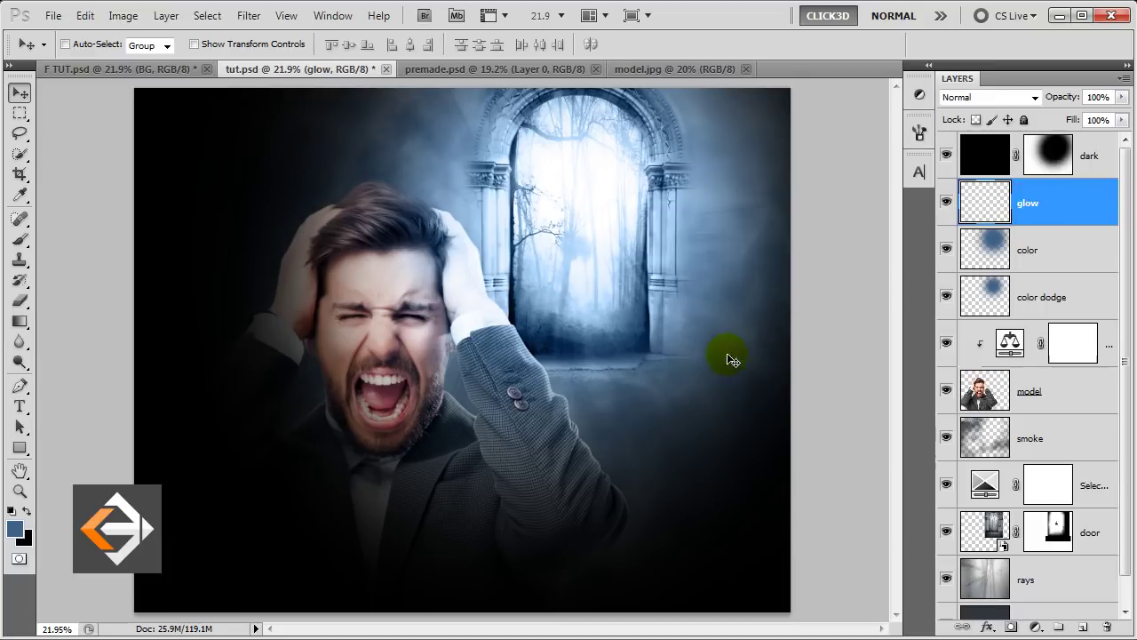
pyautogui.click(15, 528)
pyautogui.moveTo(344, 298); pyautogui.dragTo(309, 211)
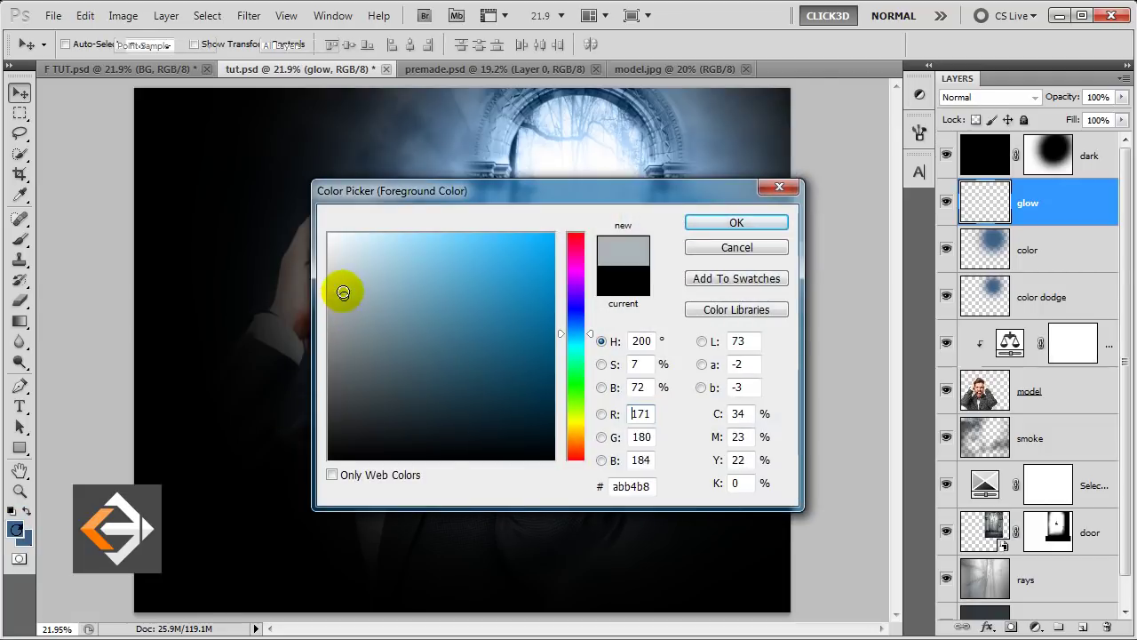
pyautogui.click(734, 223)
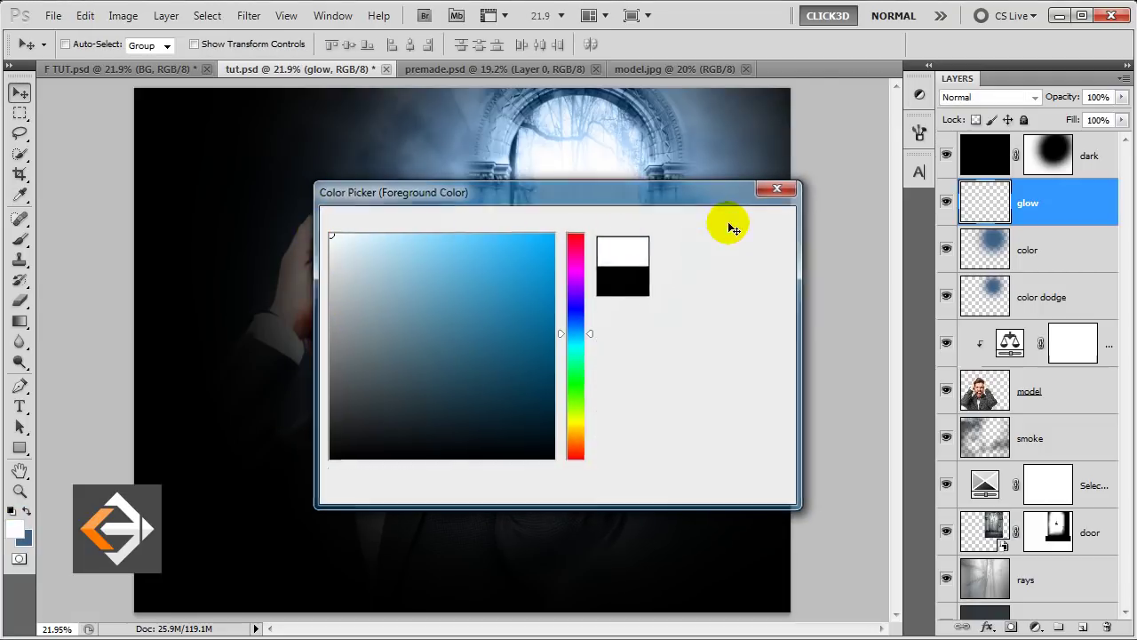
# Step: Brush white glow over the door with a 1200–1700 px soft brush
pyautogui.click(20, 238)
pyautogui.press('[')
pyautogui.press('[')
pyautogui.press('[')
pyautogui.moveTo(546, 254); pyautogui.dragTo(566, 238)
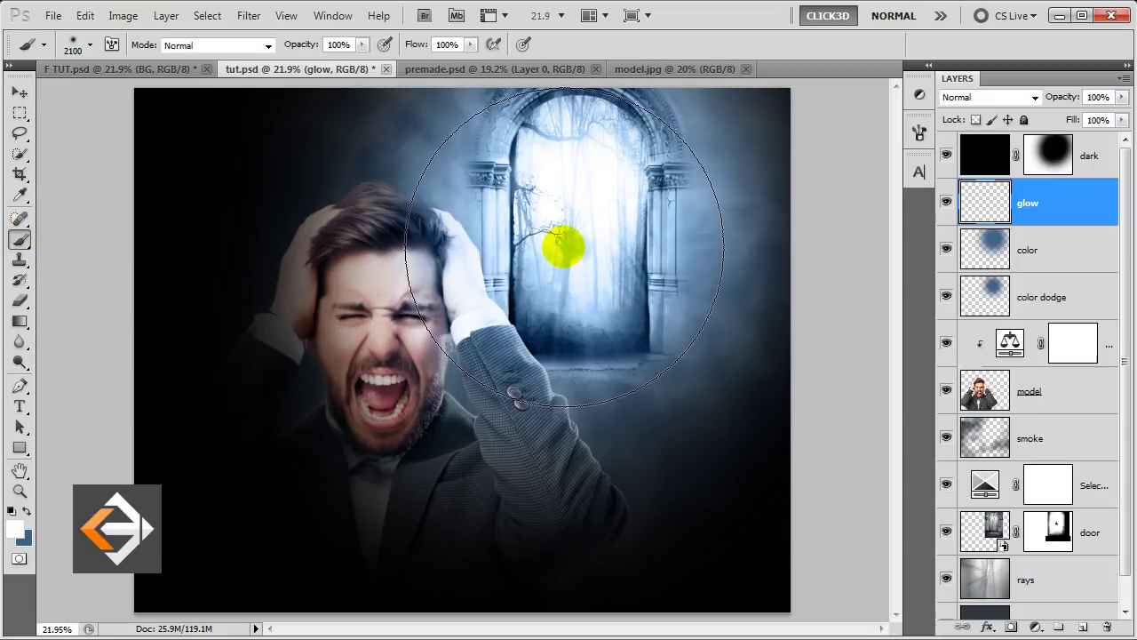
pyautogui.press('[')
pyautogui.press('[')
pyautogui.press('[')
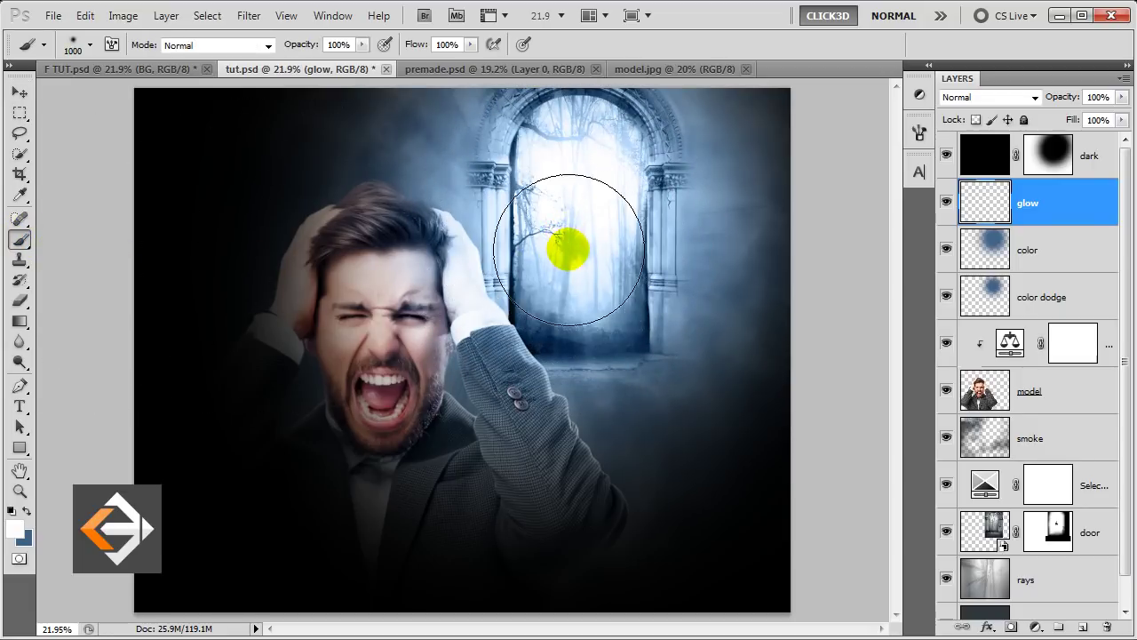
pyautogui.click(574, 235)
pyautogui.press(']')
pyautogui.press(']')
pyautogui.press(']')
pyautogui.press(']')
pyautogui.press('[')
pyautogui.press('[')
pyautogui.press('[')
pyautogui.press('[')
pyautogui.press('[')
pyautogui.press('[')
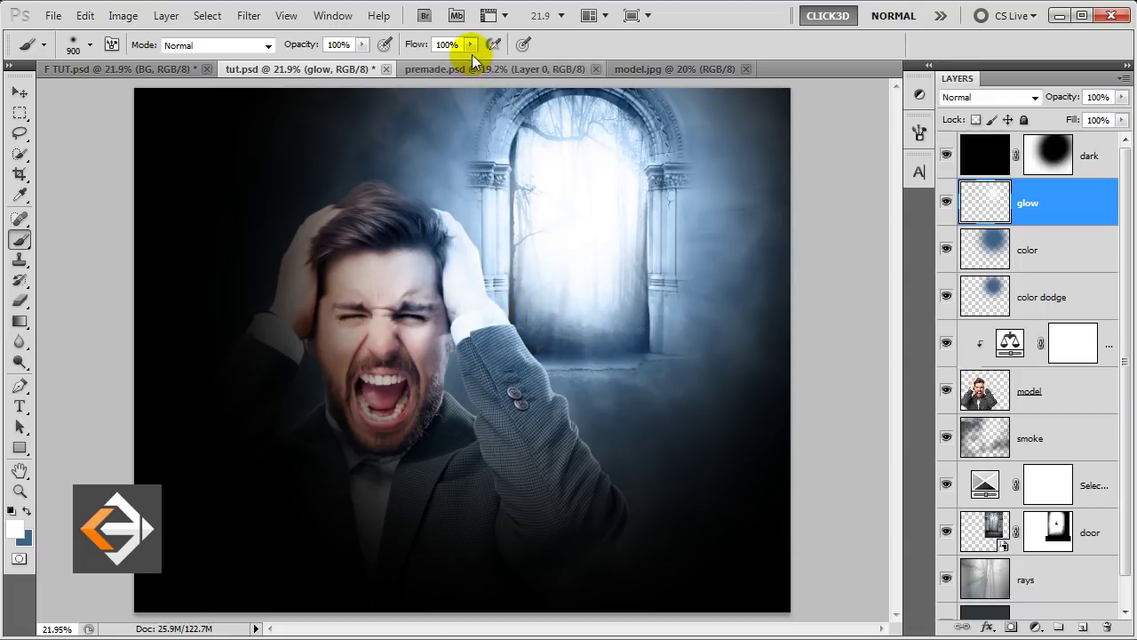
# Step: Lower brush flow to 26% and dab soft white light onto the door
pyautogui.click(471, 45)
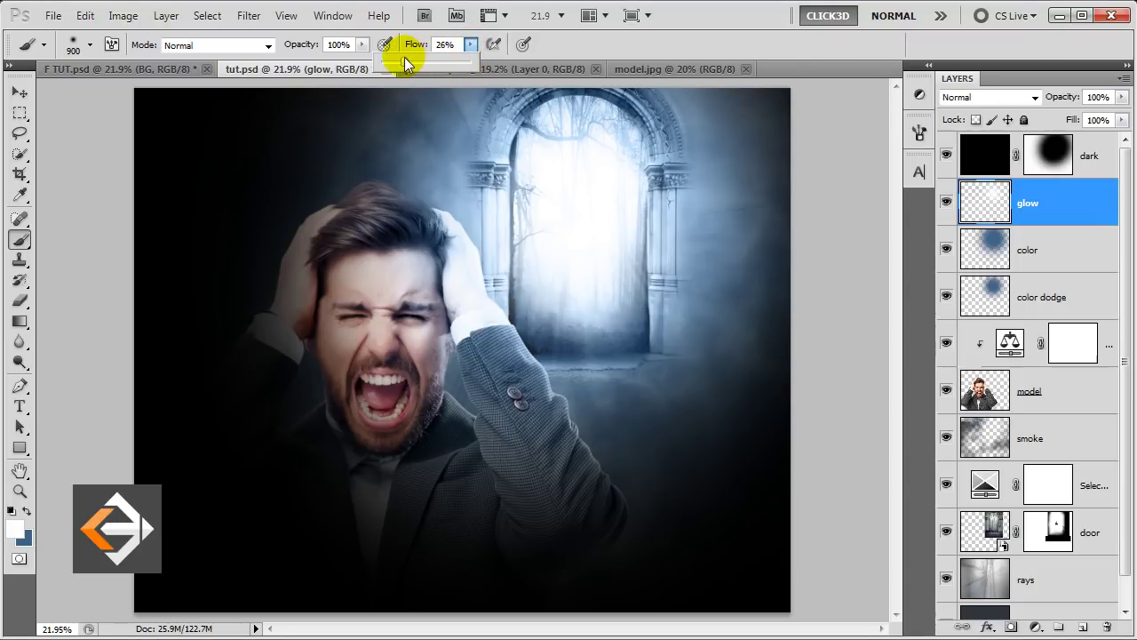
pyautogui.moveTo(405, 57); pyautogui.dragTo(403, 57)
pyautogui.press(']')
pyautogui.press(']')
pyautogui.press(']')
pyautogui.press(']')
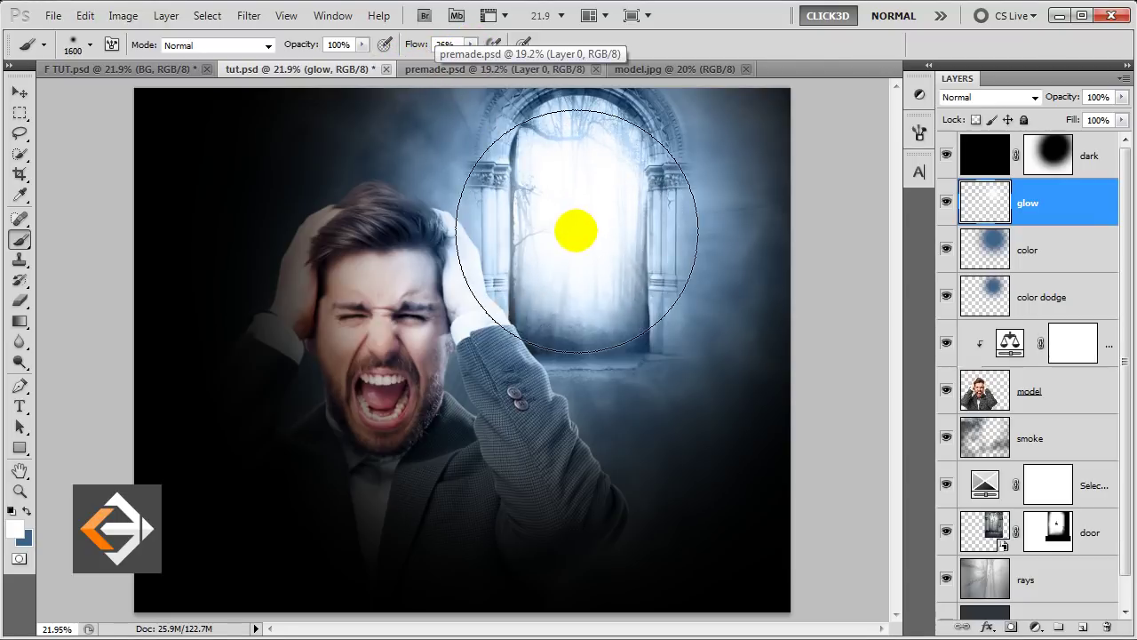
pyautogui.press(']')
pyautogui.click(571, 224)
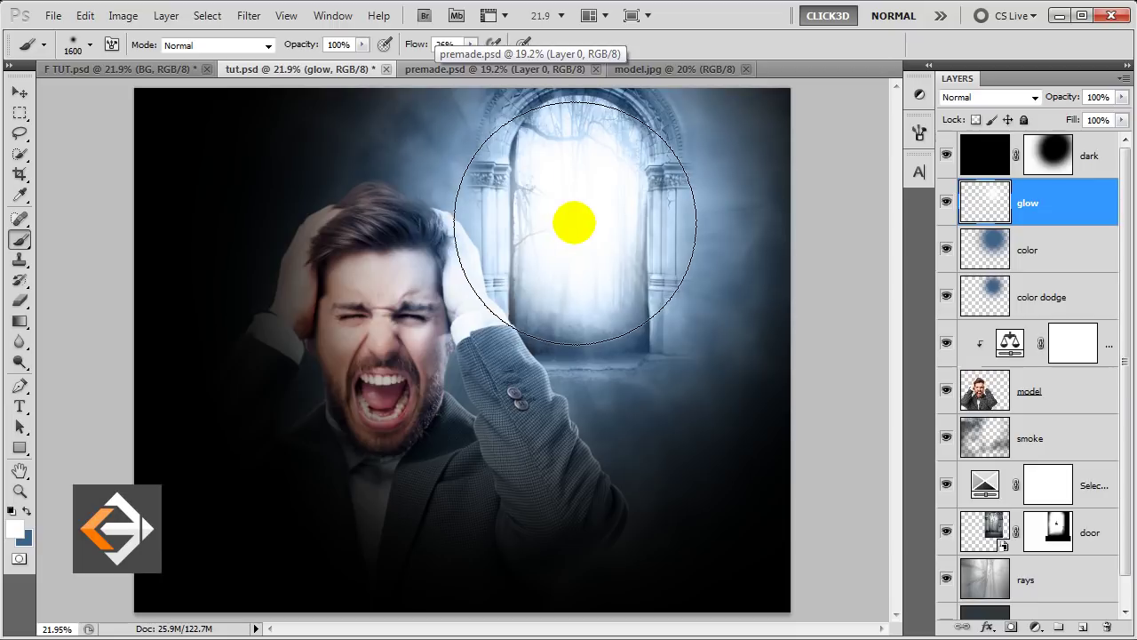
pyautogui.click(574, 222)
pyautogui.press('v')
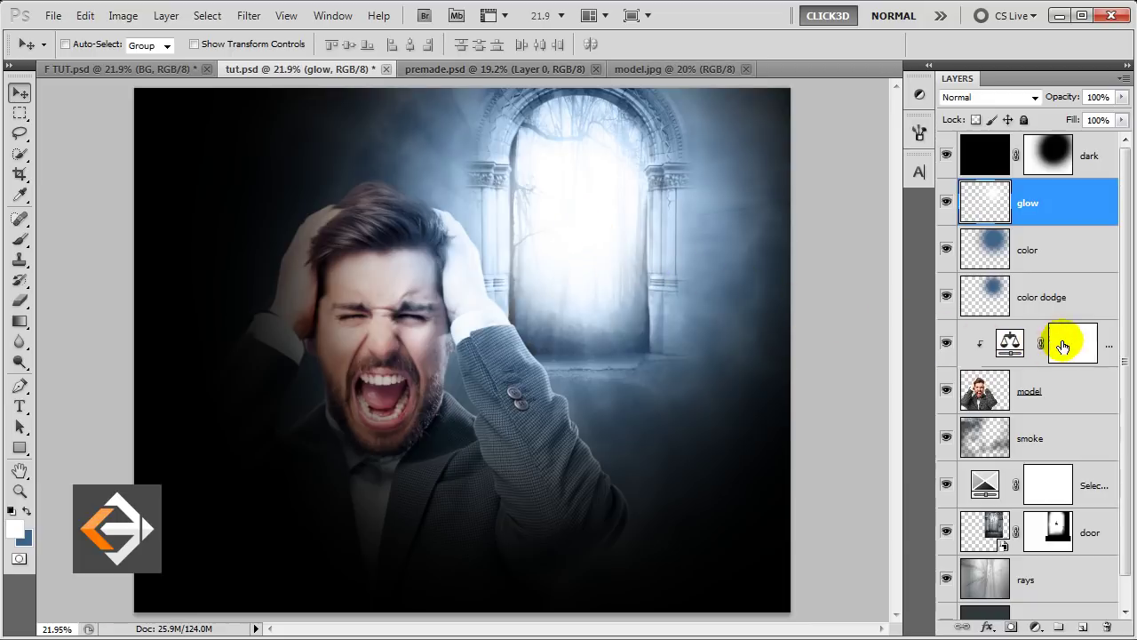
# Step: Add a layer named screen above Color Balance 1 and clip it to the layer below
pyautogui.click(1107, 339)
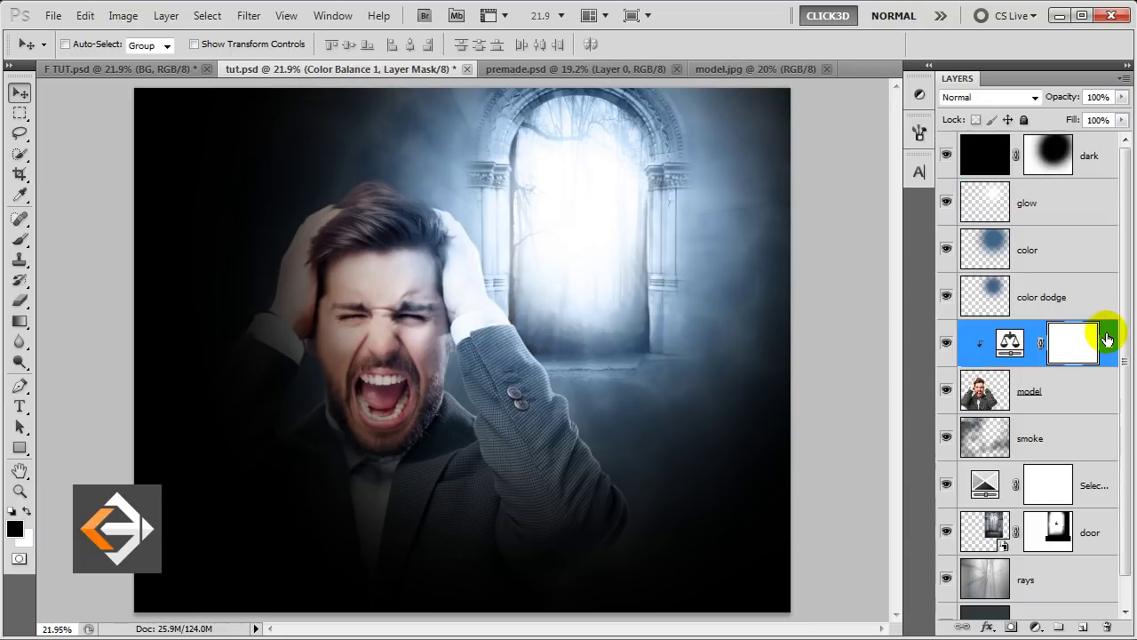
pyautogui.click(1084, 628)
pyautogui.click(1027, 353)
pyautogui.doubleClick(1028, 350)
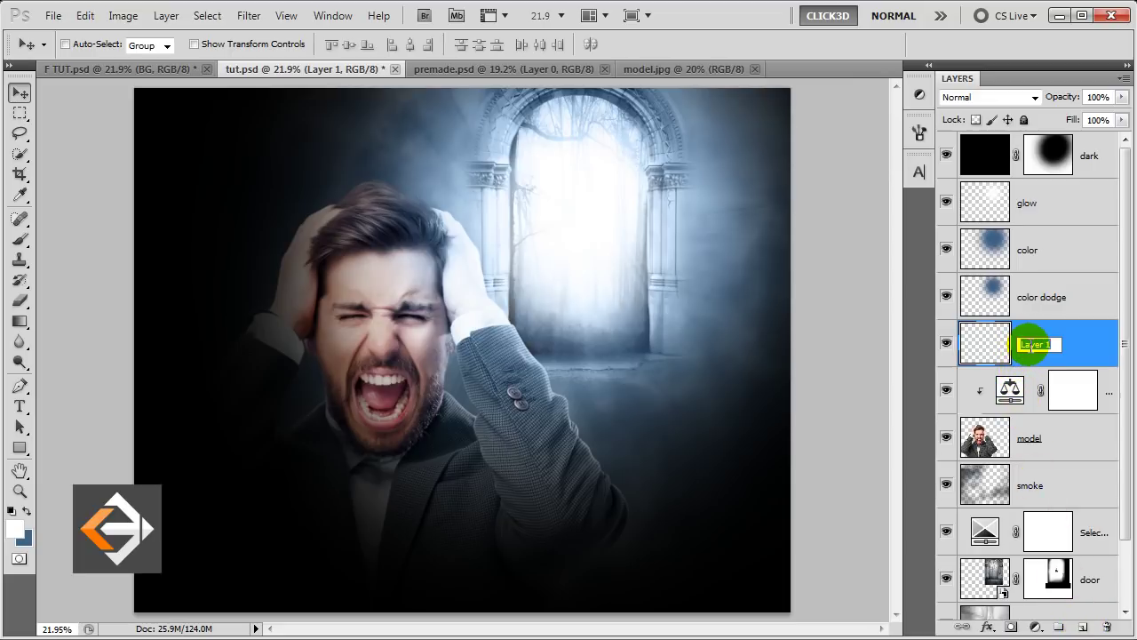
pyautogui.write('screen')
pyautogui.press('Return')
pyautogui.rightClick(1026, 337)
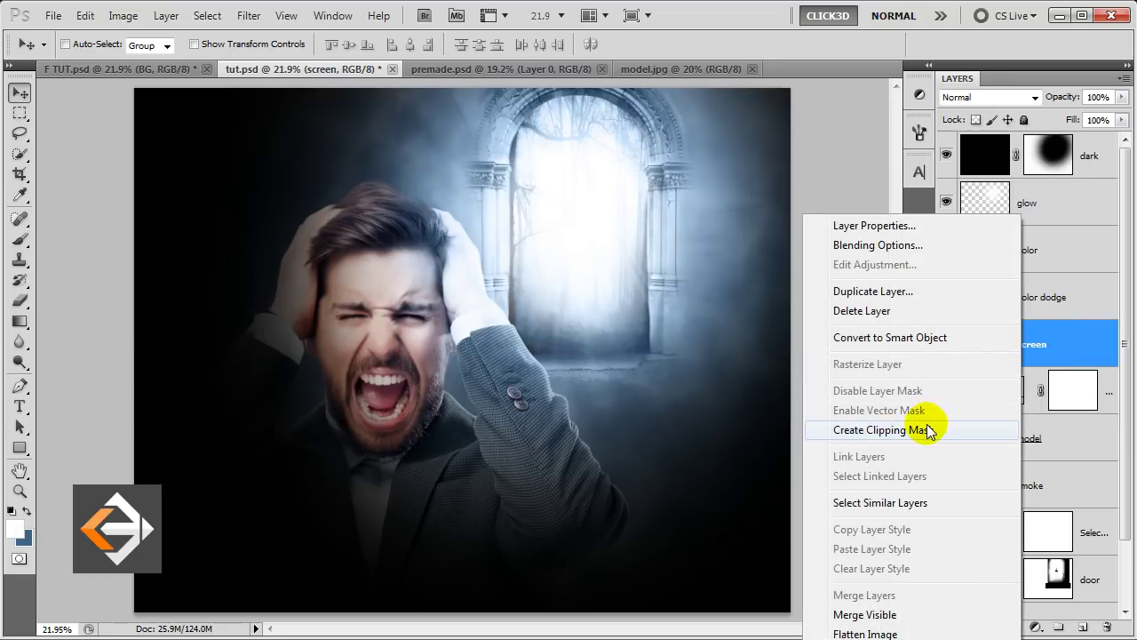
pyautogui.click(929, 430)
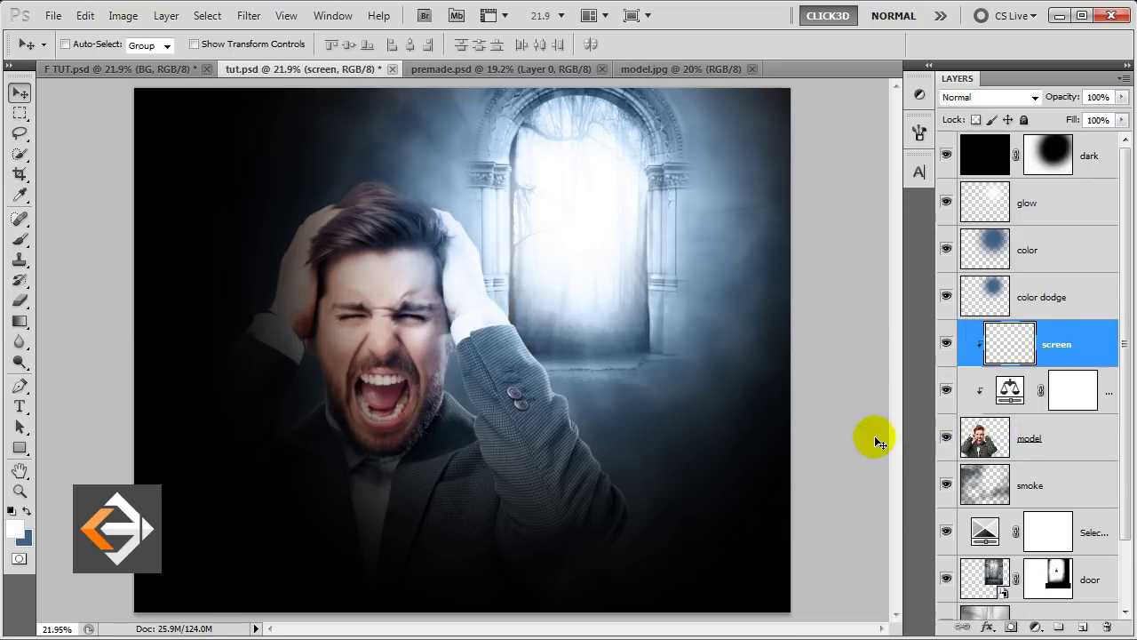
# Step: Paint bluish light streaks from the arch across the man's head and arm
pyautogui.click(40, 516)
pyautogui.click(27, 240)
pyautogui.press('[')
pyautogui.press('[')
pyautogui.press('[')
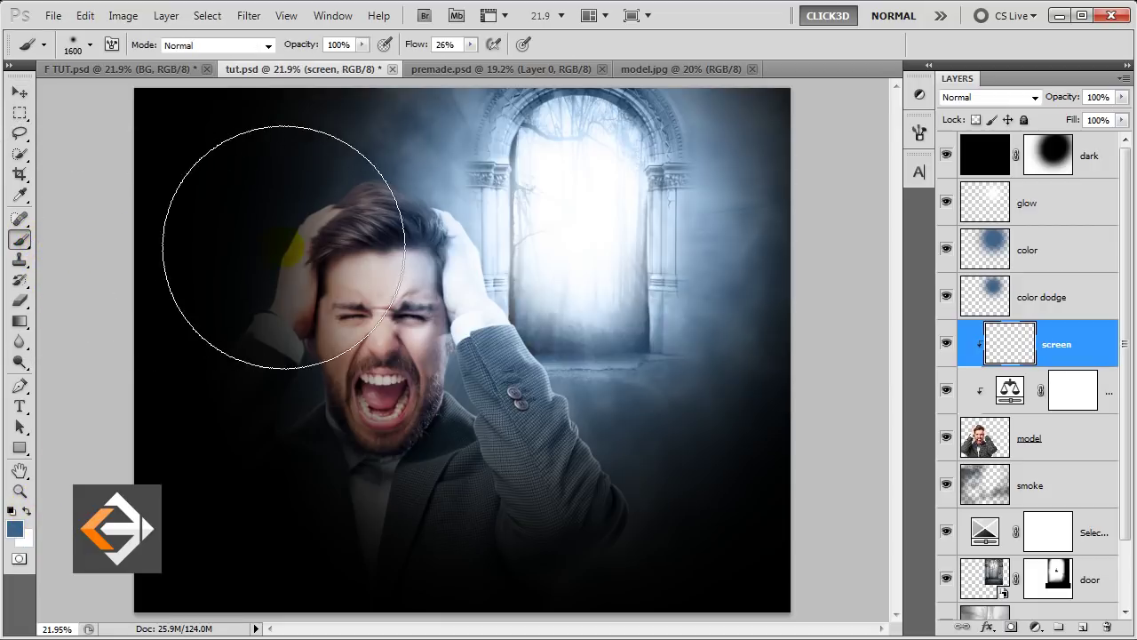
pyautogui.press('[')
pyautogui.press('[')
pyautogui.press('[')
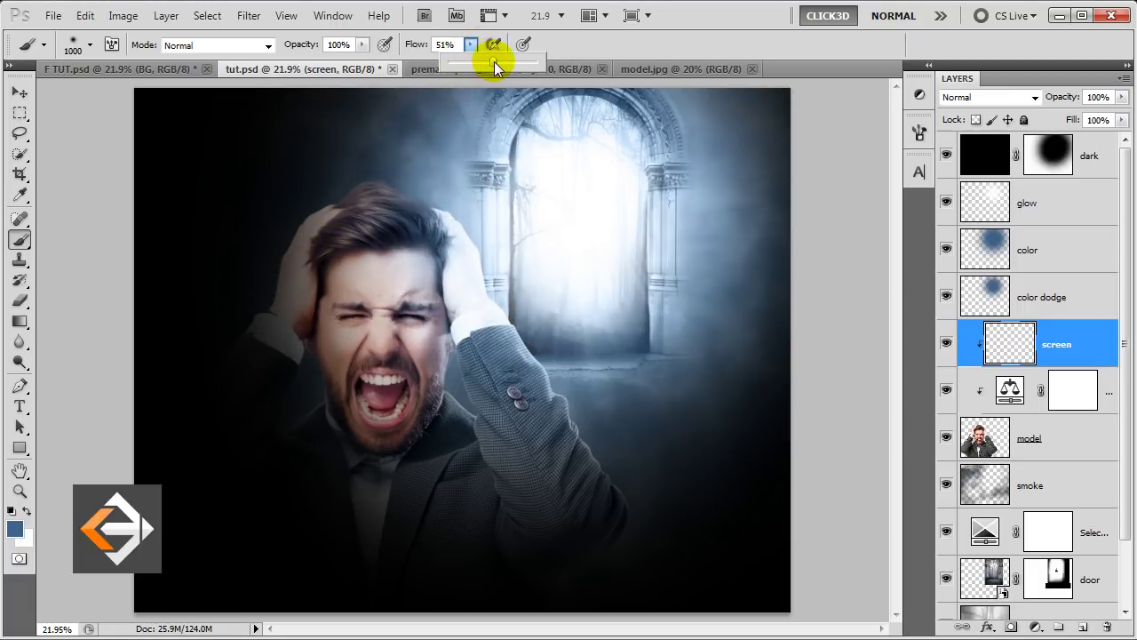
pyautogui.press(']')
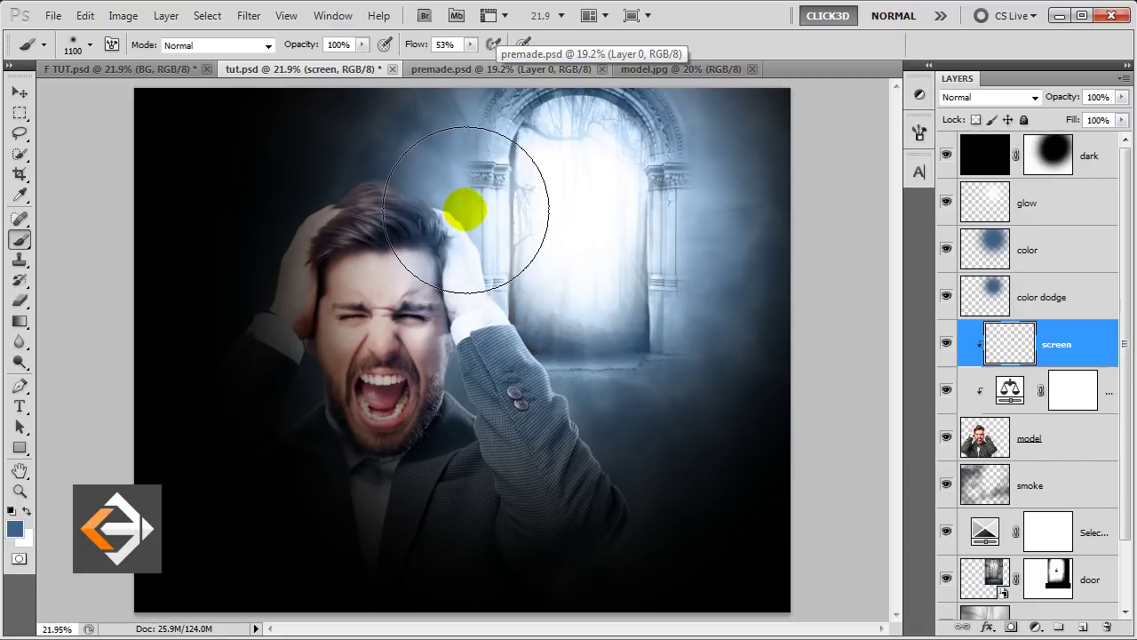
pyautogui.moveTo(459, 190); pyautogui.dragTo(597, 412)
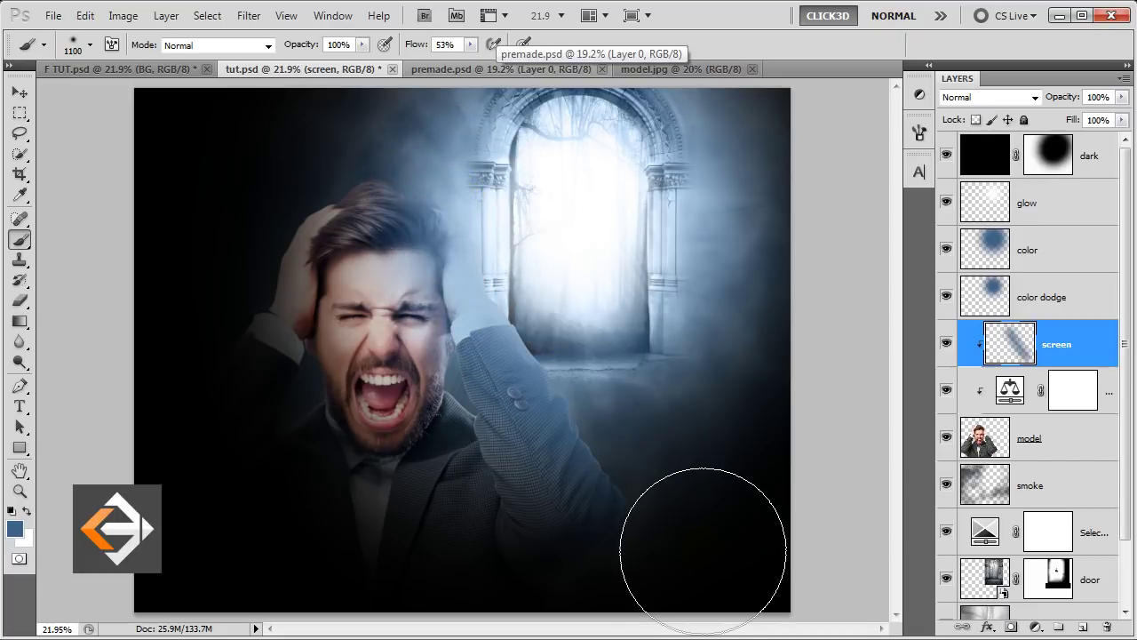
pyautogui.moveTo(545, 297)
pyautogui.mouseDown()
pyautogui.moveTo(429, 162)
pyautogui.moveTo(577, 256)
pyautogui.mouseUp()
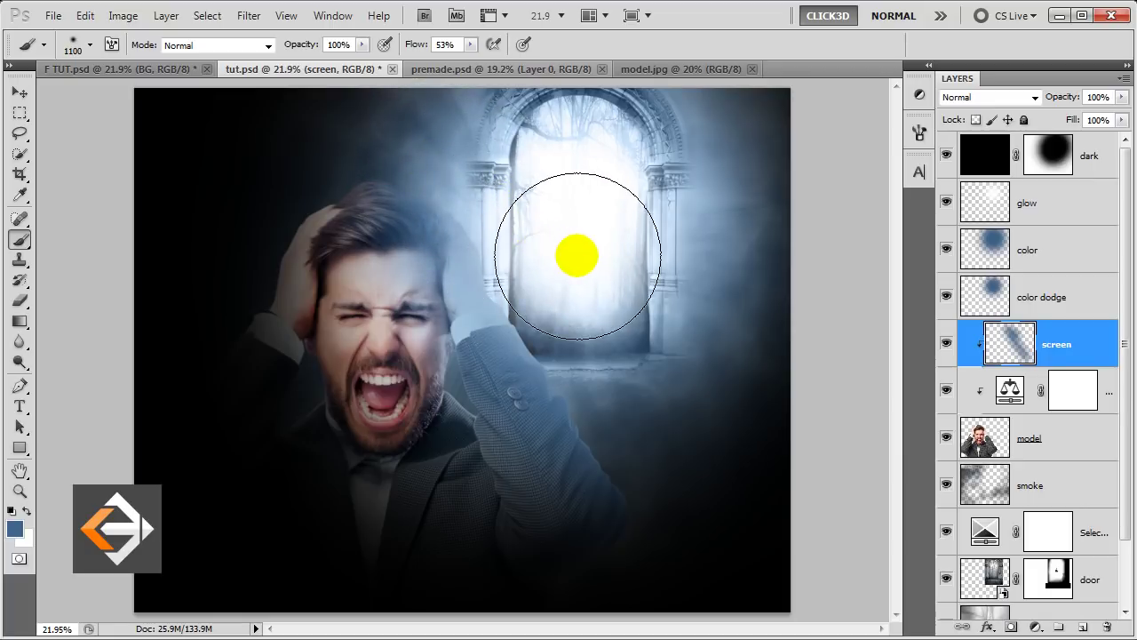
# Step: Set the screen layer's blend mode to Screen
pyautogui.press('v')
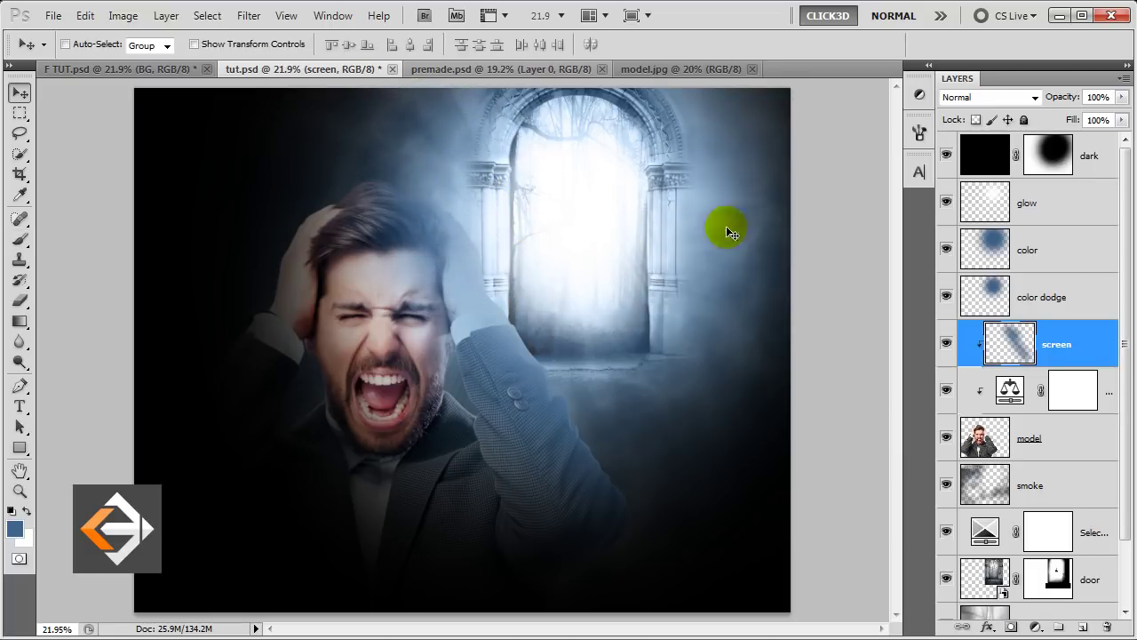
pyautogui.click(962, 96)
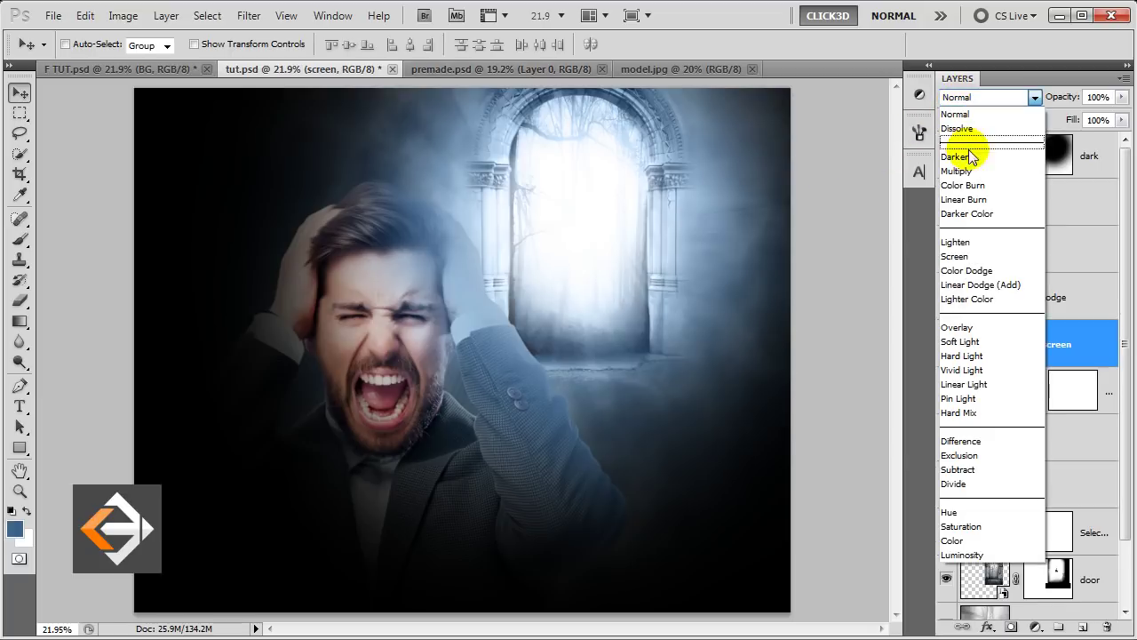
pyautogui.click(977, 257)
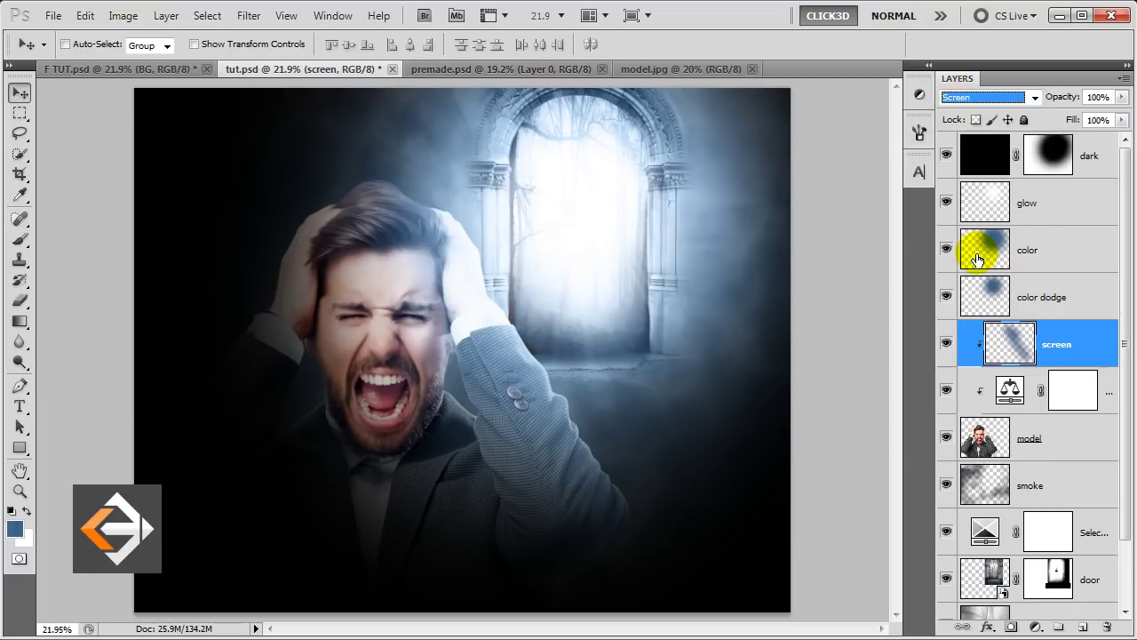
pyautogui.click(1078, 325)
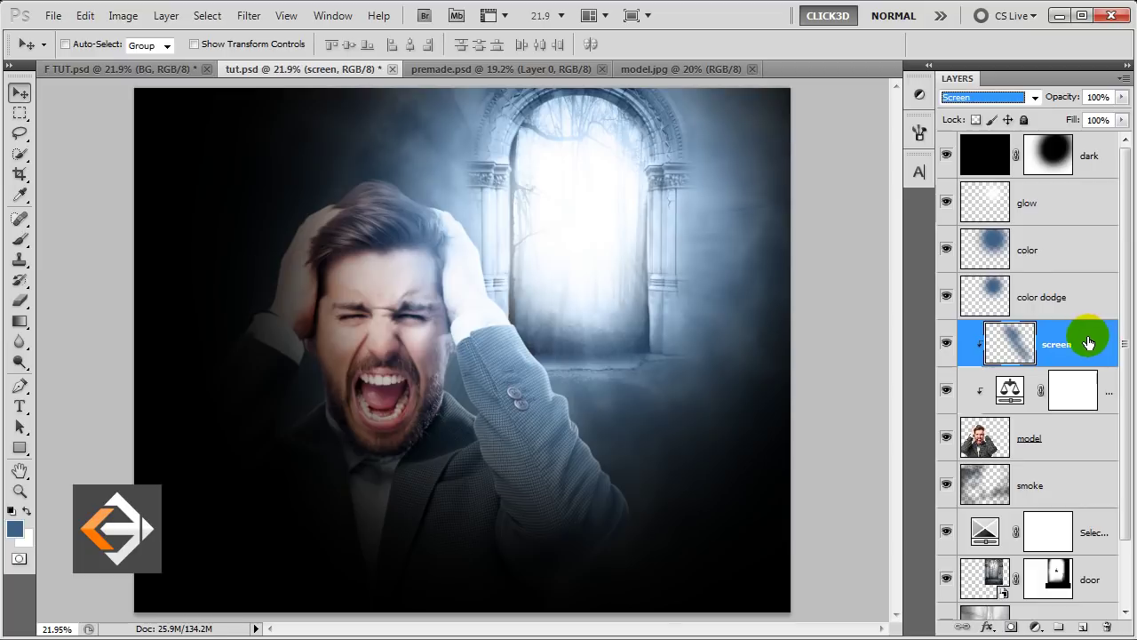
pyautogui.click(1095, 149)
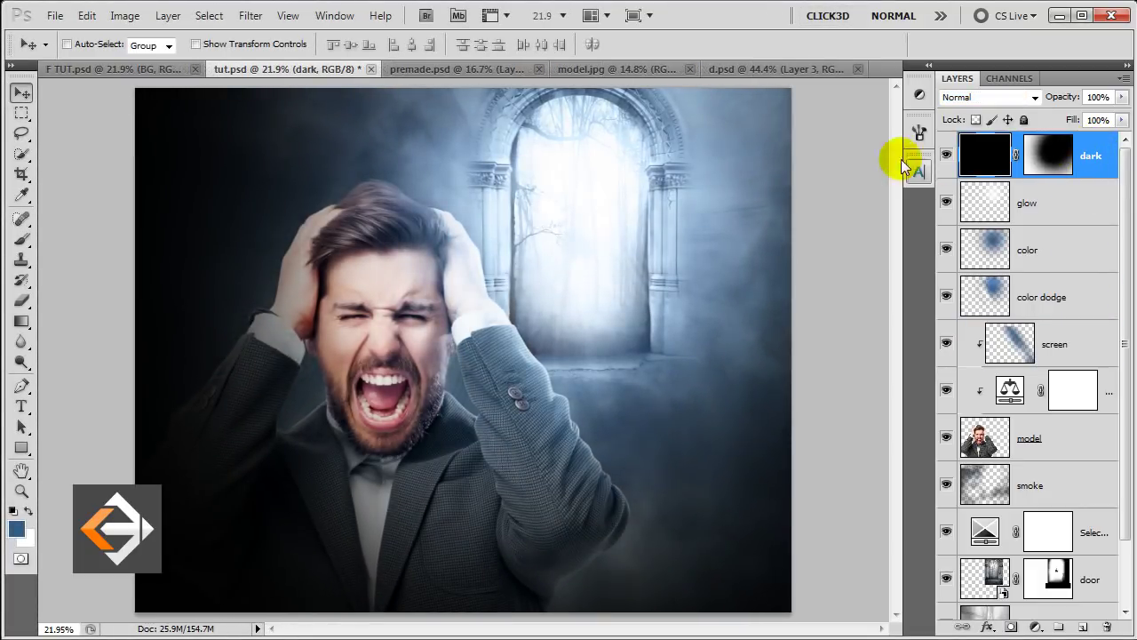
# Step: Check the zombie figure in d.psd, then paste it into tut.psd above the dark layer
pyautogui.click(721, 69)
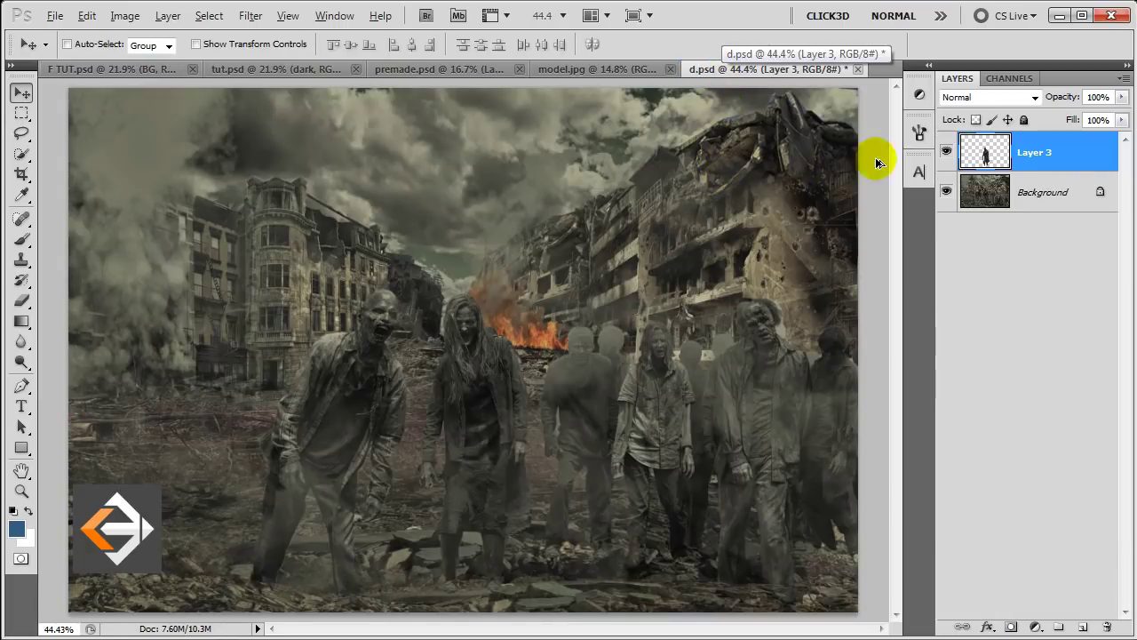
pyautogui.keyDown('alt'); pyautogui.click(947, 153); pyautogui.keyUp('alt')
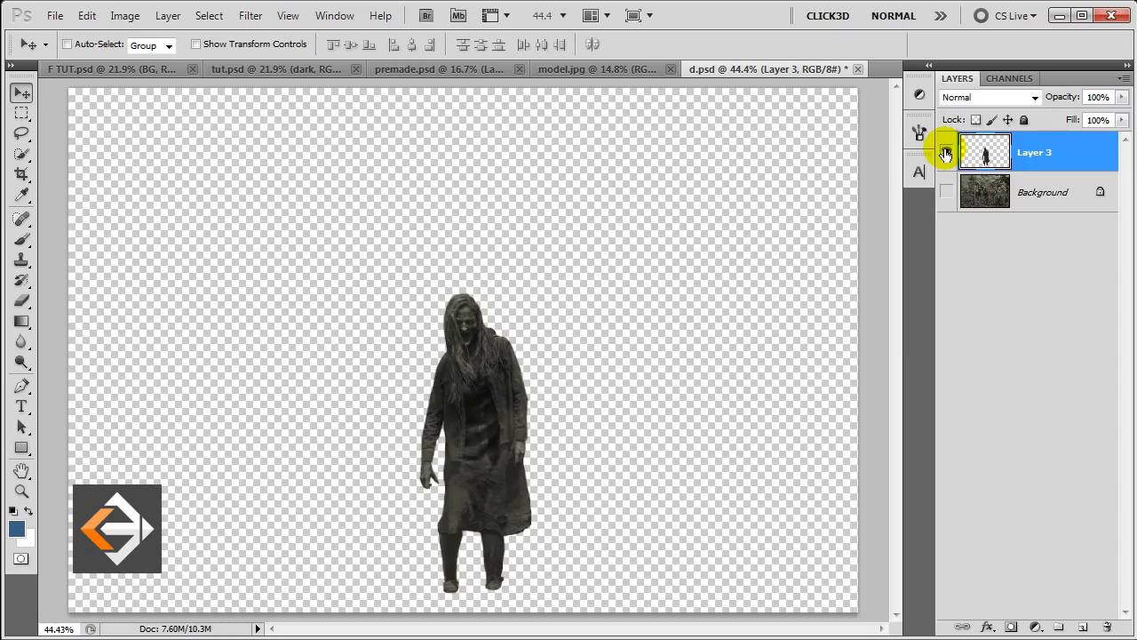
pyautogui.keyDown('alt'); pyautogui.click(947, 153); pyautogui.keyUp('alt')
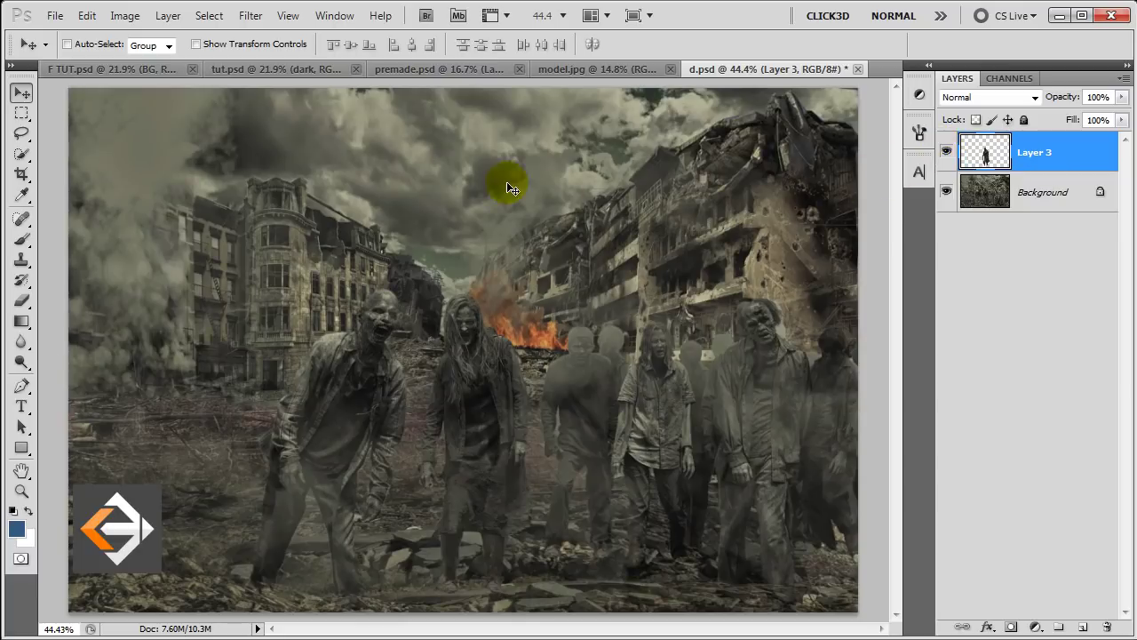
pyautogui.click(297, 68)
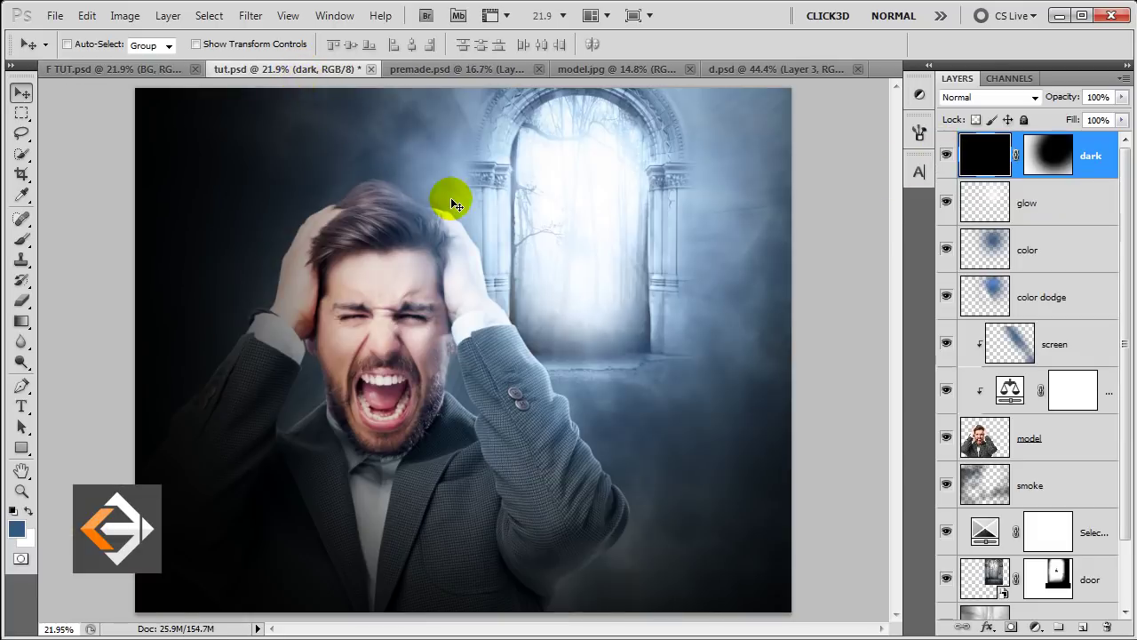
pyautogui.hotkey('ctrl', 'v')
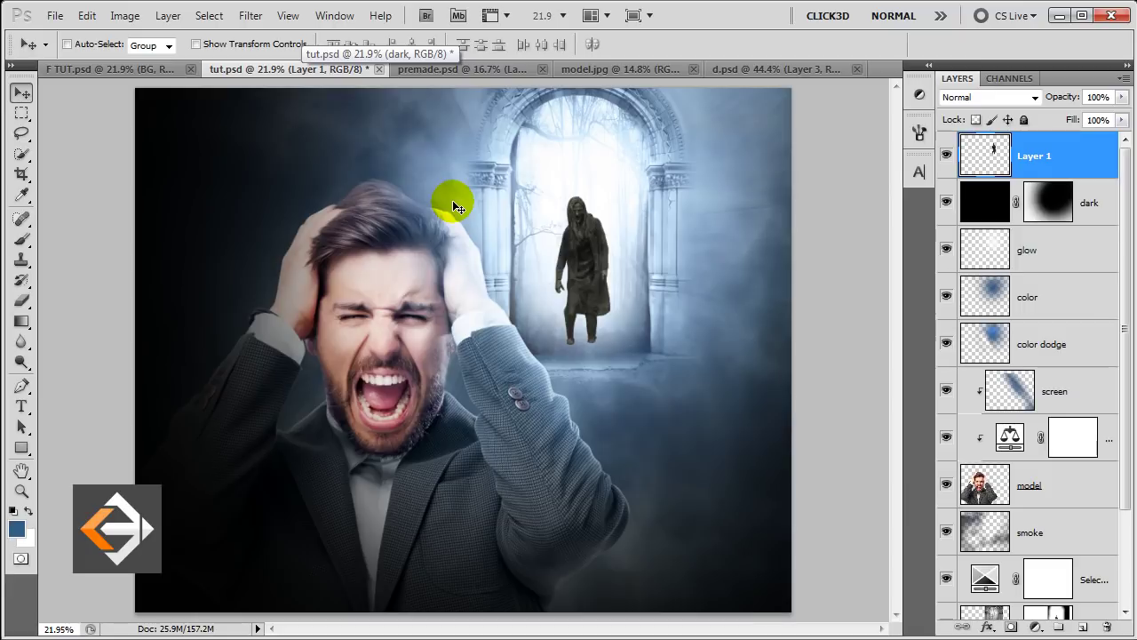
pyautogui.doubleClick(1028, 157)
# Step: Name the layer 'ghost' and move it beneath the dark layer
pyautogui.write('host')
pyautogui.press('Return')
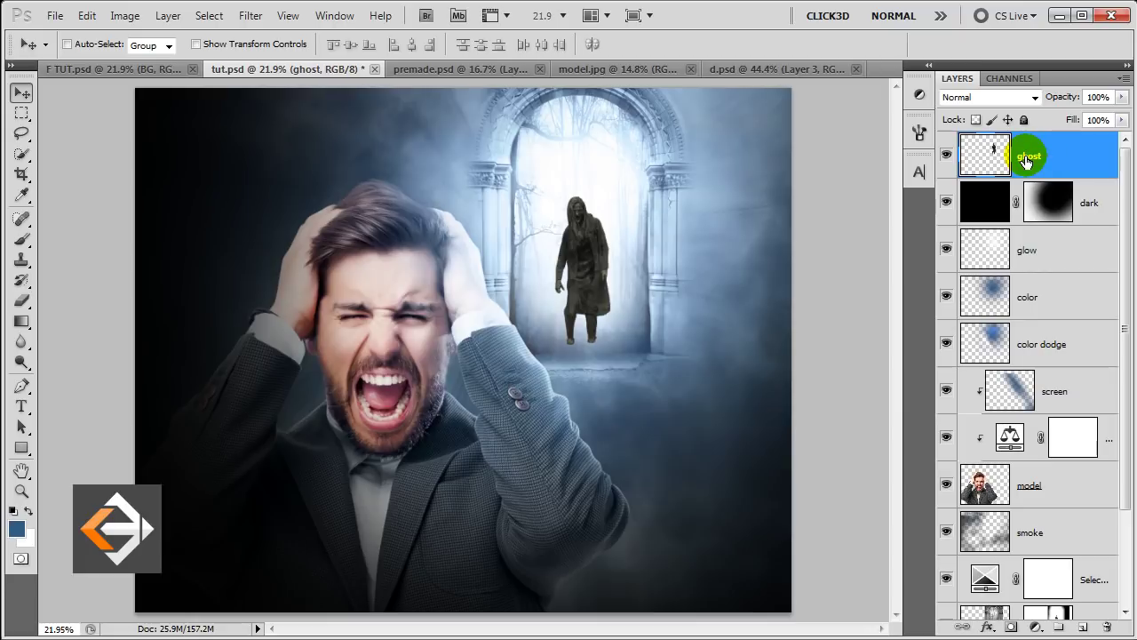
pyautogui.moveTo(1027, 160); pyautogui.dragTo(1038, 222)
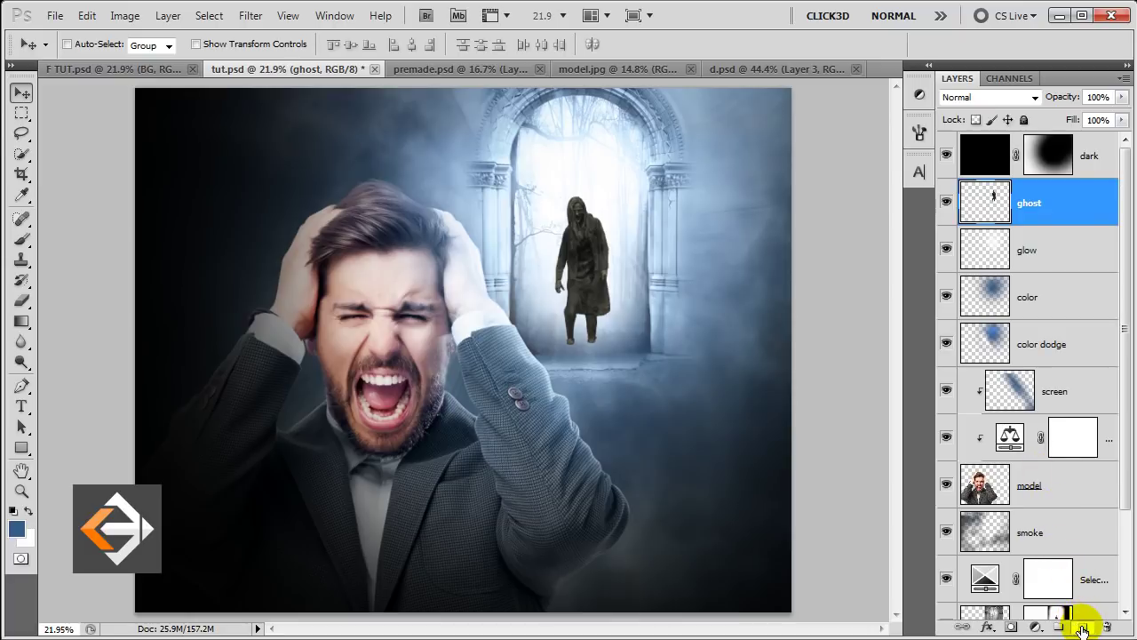
# Step: Add Layer 1 clipped to ghost and paint 40%-flow shading in Color Dodge mode
pyautogui.click(1082, 627)
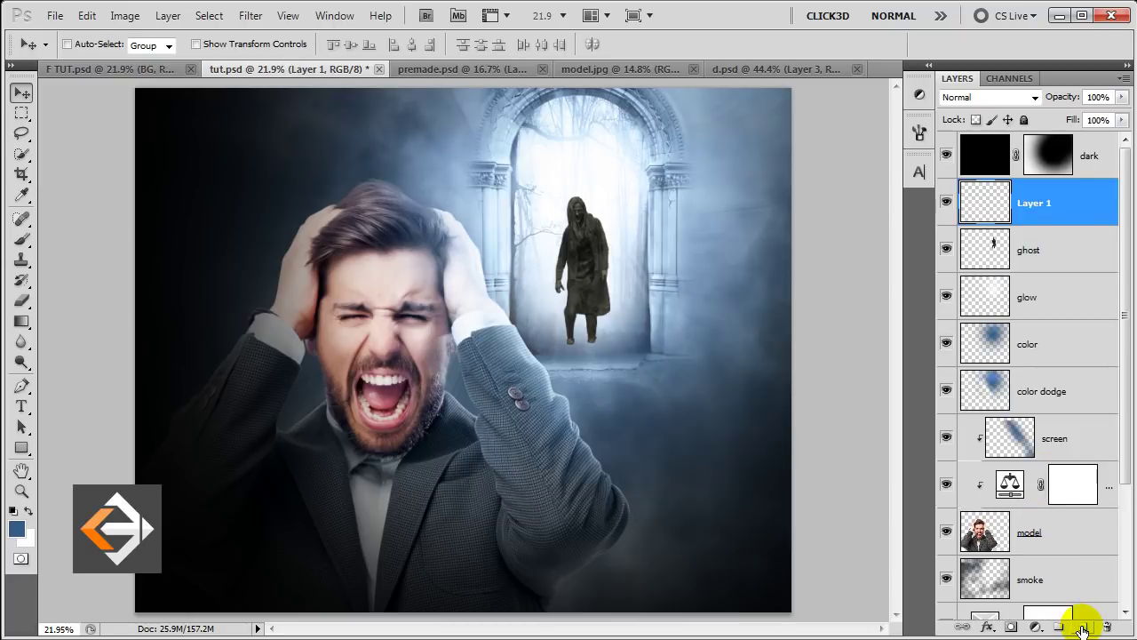
pyautogui.rightClick(1019, 204)
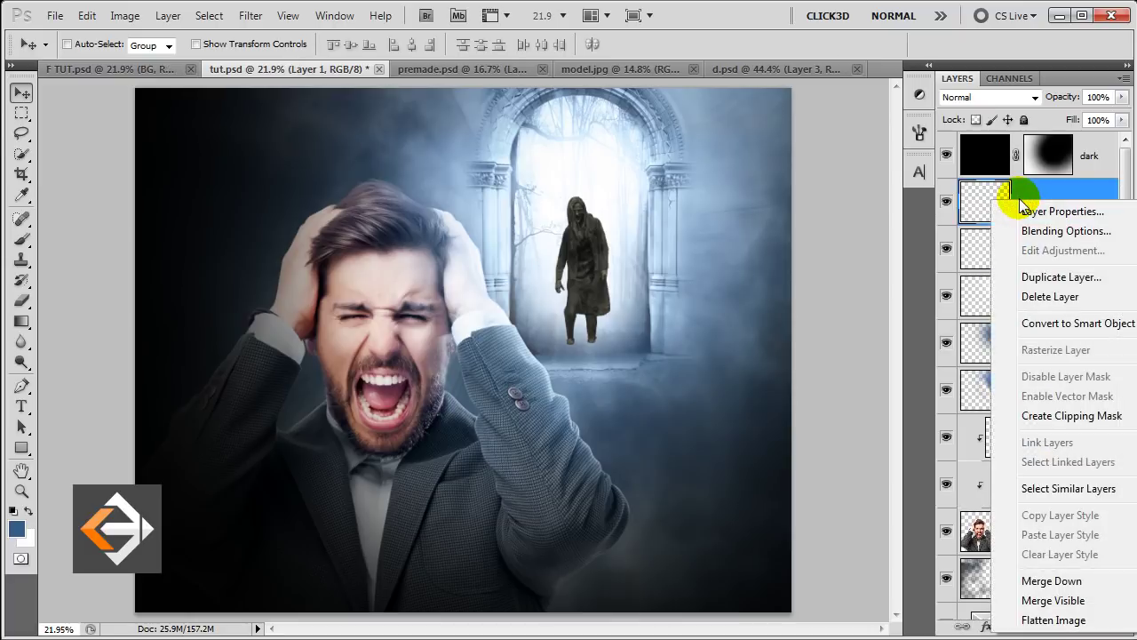
pyautogui.click(1030, 416)
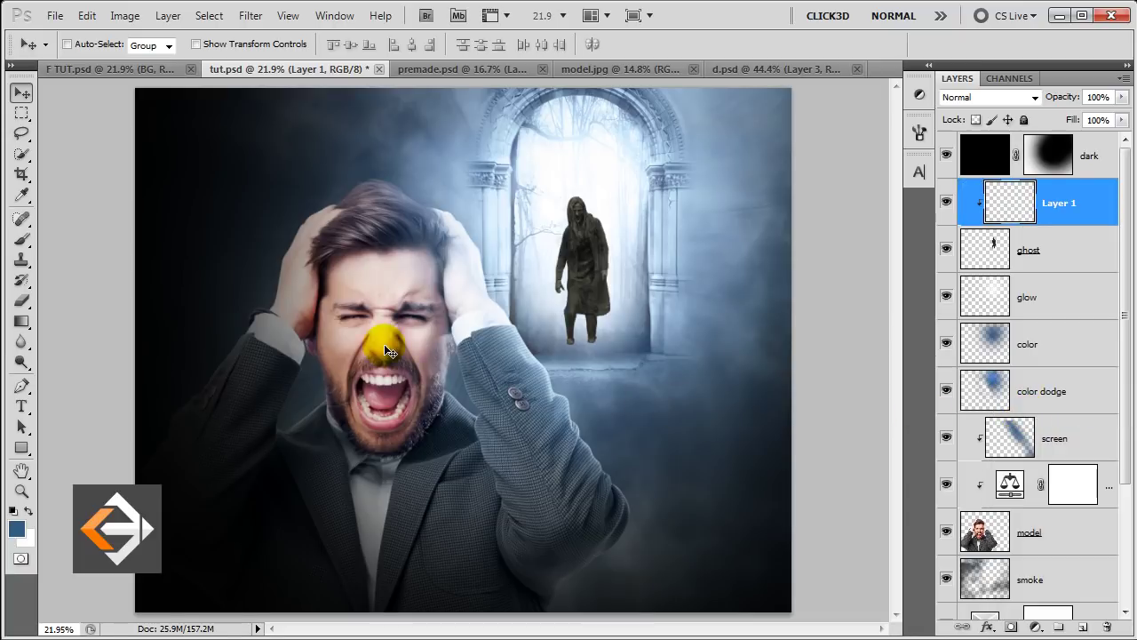
pyautogui.click(22, 239)
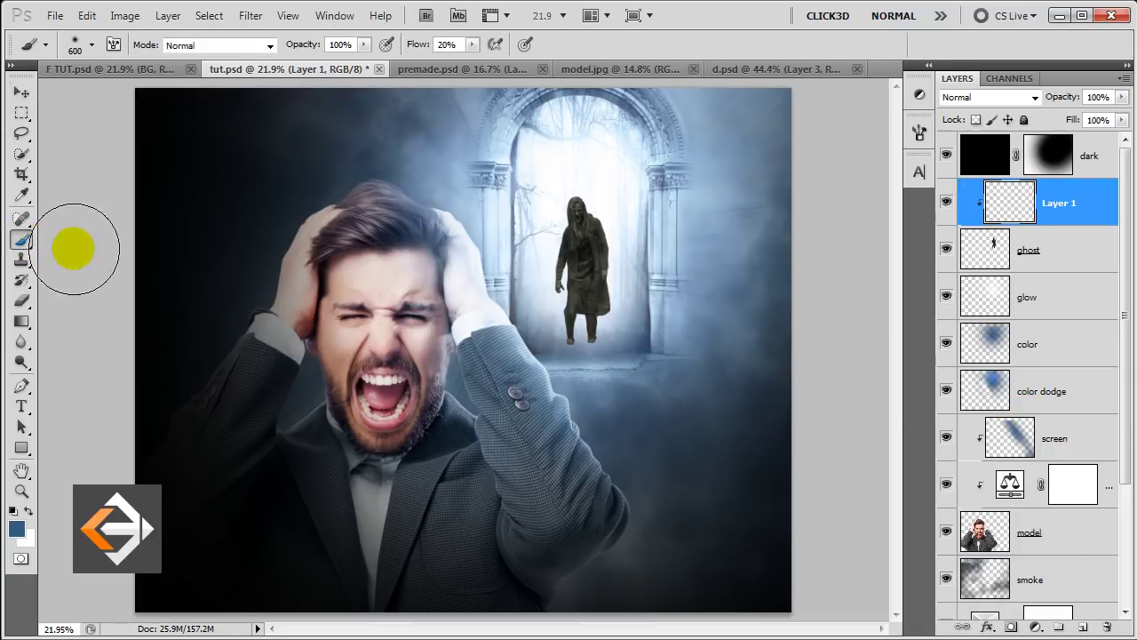
pyautogui.press('[')
pyautogui.press('[')
pyautogui.press('[')
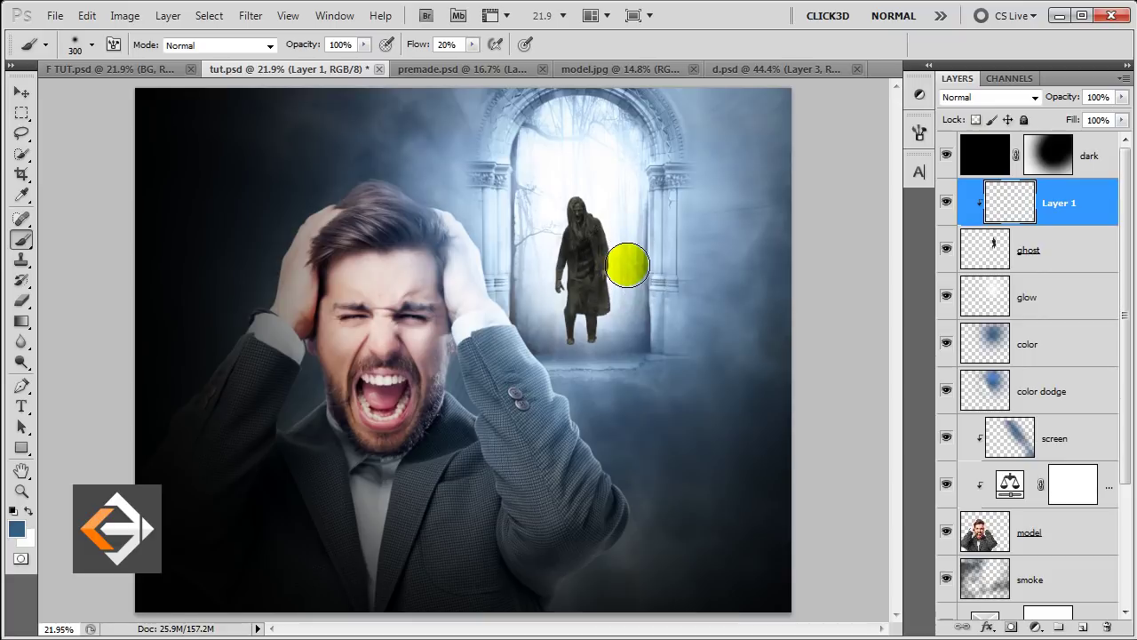
pyautogui.moveTo(473, 45); pyautogui.dragTo(500, 64)
pyautogui.moveTo(610, 257)
pyautogui.mouseDown()
pyautogui.moveTo(620, 240)
pyautogui.moveTo(609, 233)
pyautogui.moveTo(622, 318)
pyautogui.mouseUp()
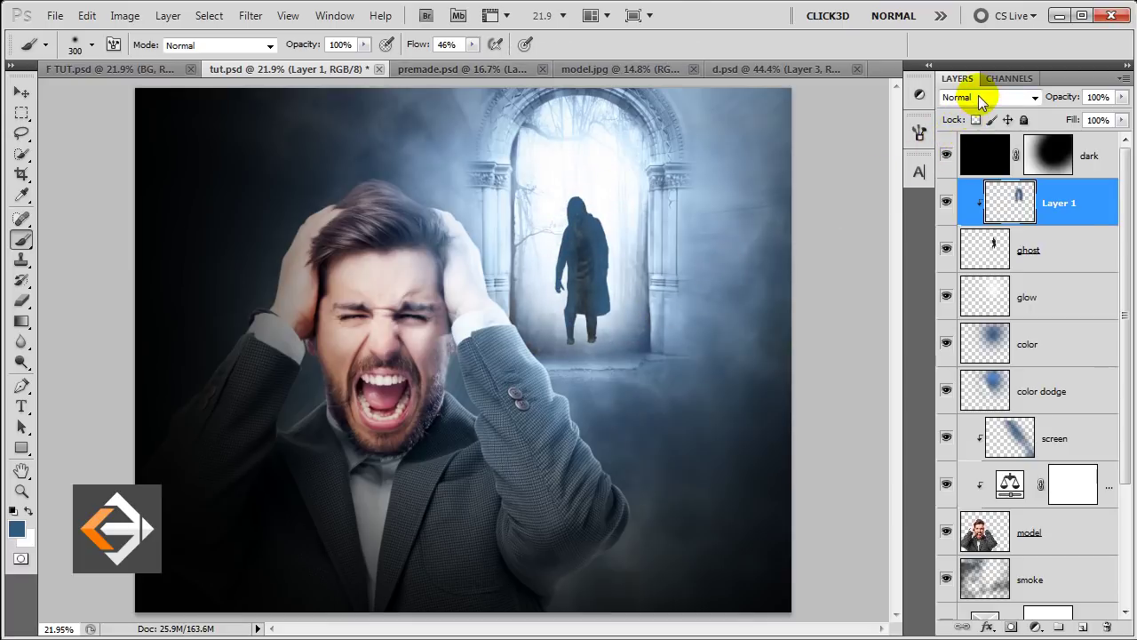
pyautogui.click(981, 100)
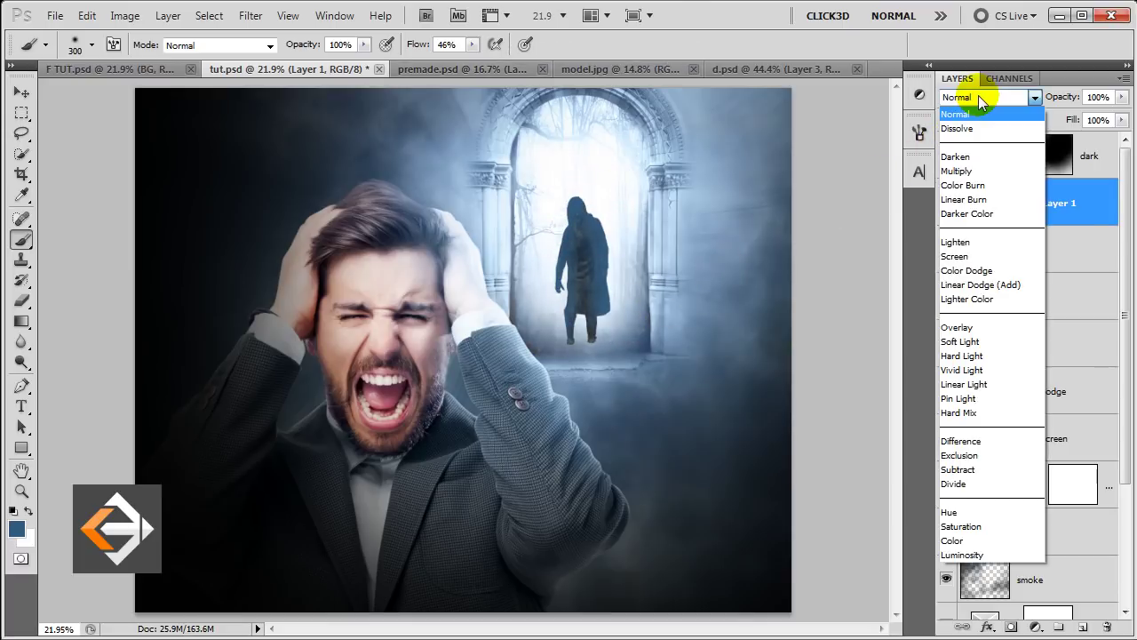
pyautogui.click(977, 270)
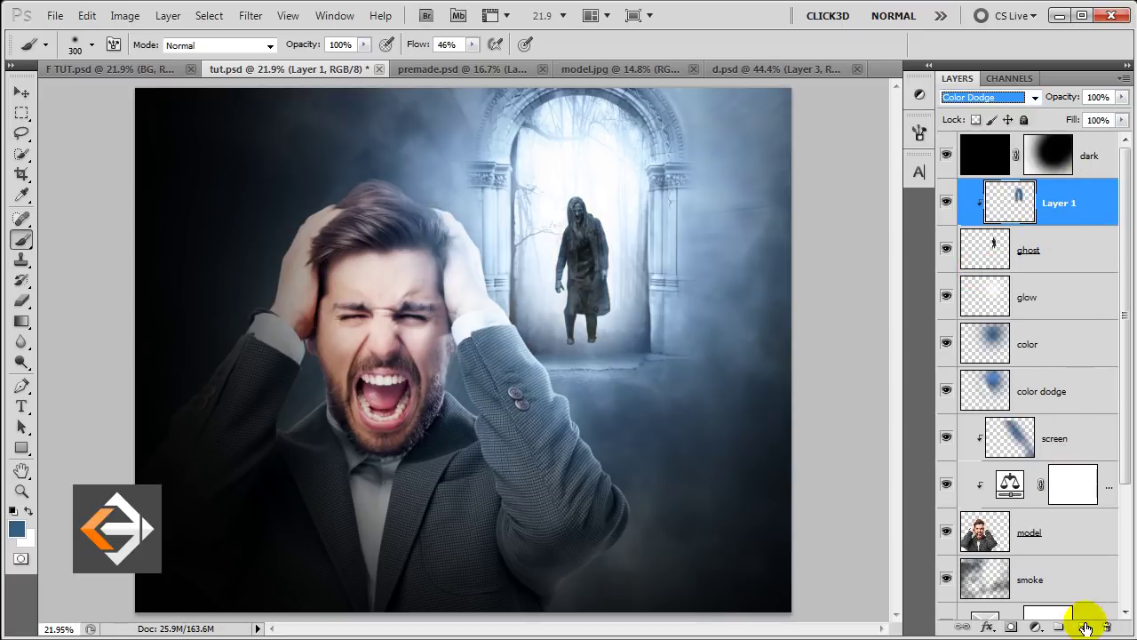
# Step: Add clipped Layer 2 and paint pale white fog over the ghost's head and side
pyautogui.click(1085, 629)
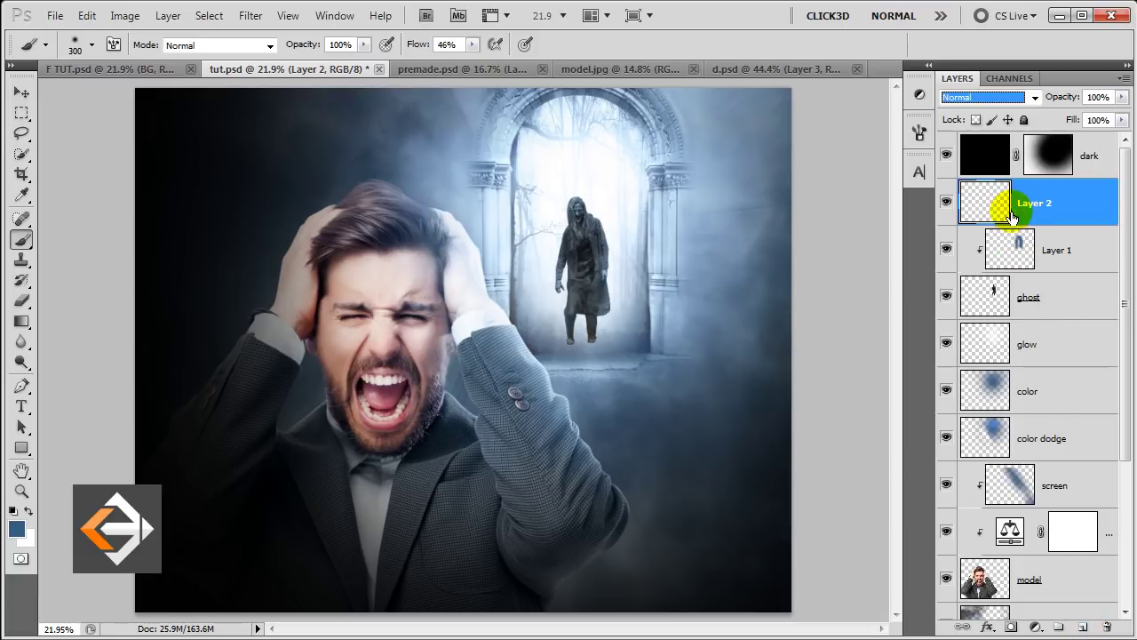
pyautogui.rightClick(1016, 193)
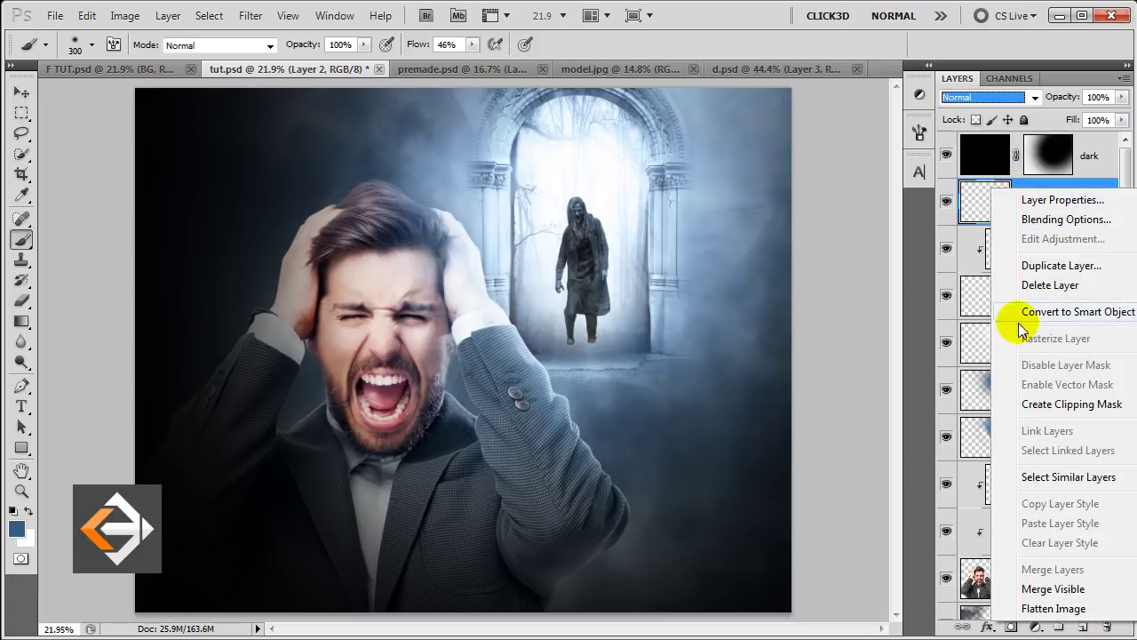
pyautogui.click(1018, 404)
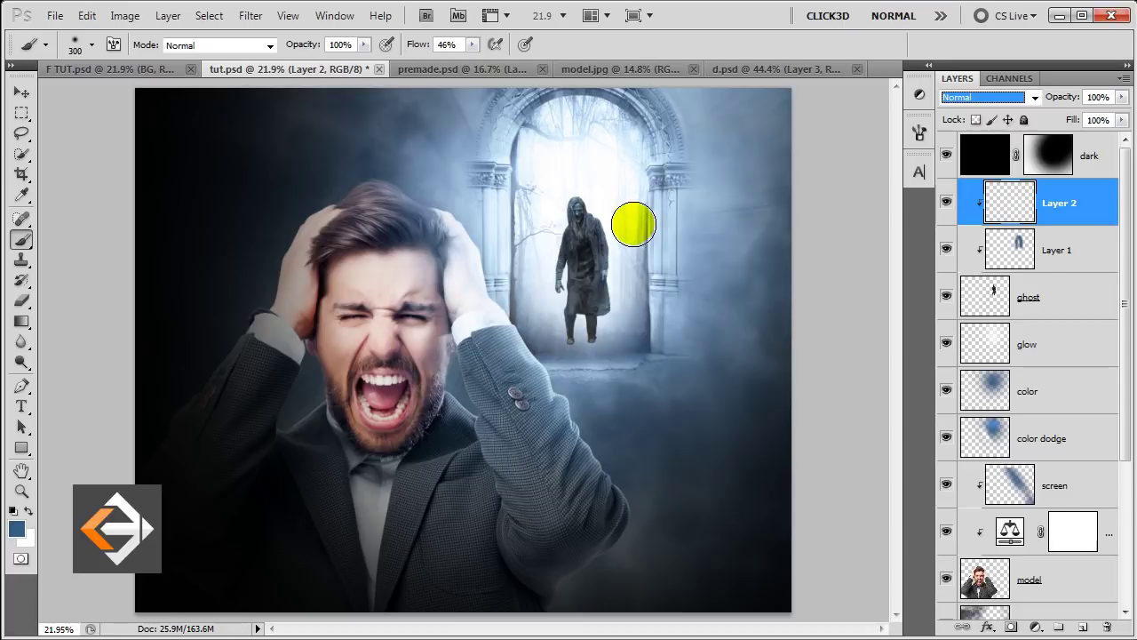
pyautogui.press('x')
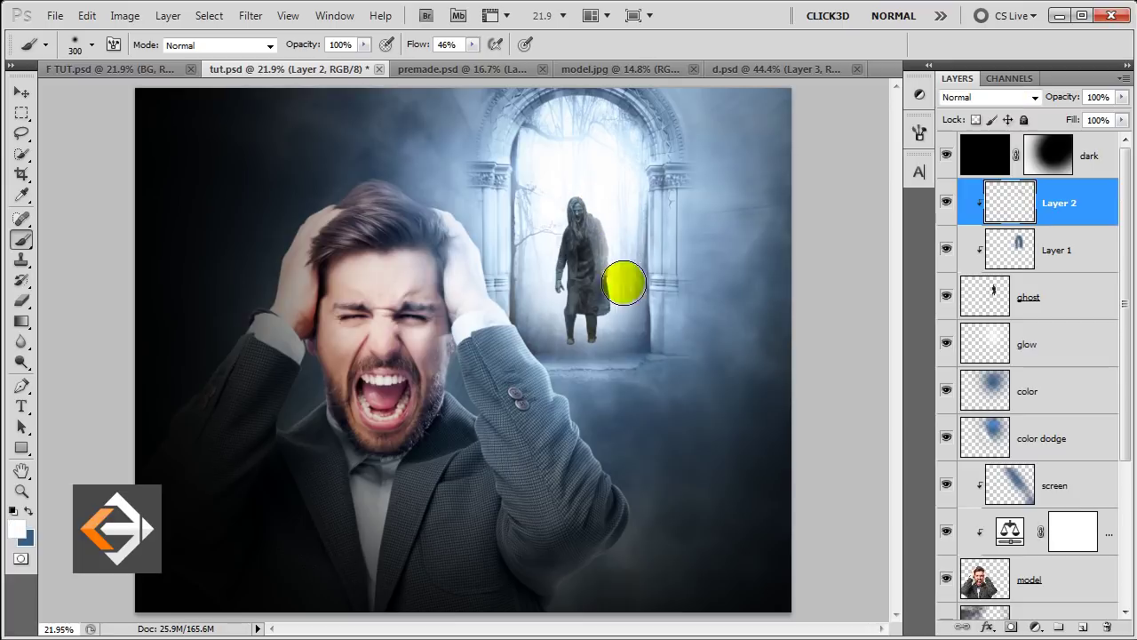
pyautogui.press('[')
pyautogui.press('[')
pyautogui.moveTo(595, 187)
pyautogui.mouseDown()
pyautogui.moveTo(544, 312)
pyautogui.moveTo(613, 185)
pyautogui.moveTo(589, 178)
pyautogui.moveTo(599, 162)
pyautogui.moveTo(615, 191)
pyautogui.moveTo(602, 208)
pyautogui.moveTo(627, 254)
pyautogui.moveTo(614, 335)
pyautogui.moveTo(543, 261)
pyautogui.moveTo(570, 171)
pyautogui.moveTo(599, 175)
pyautogui.mouseUp()
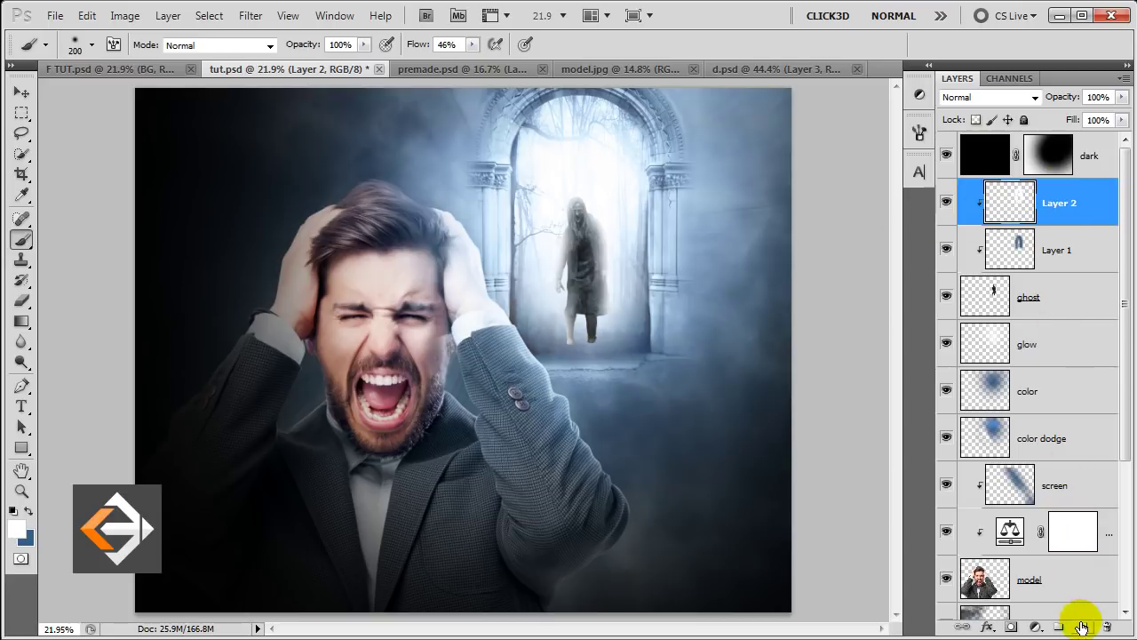
# Step: Add clipped Layer 3 painted blue in Color mode, then select the ghost layer
pyautogui.click(1083, 628)
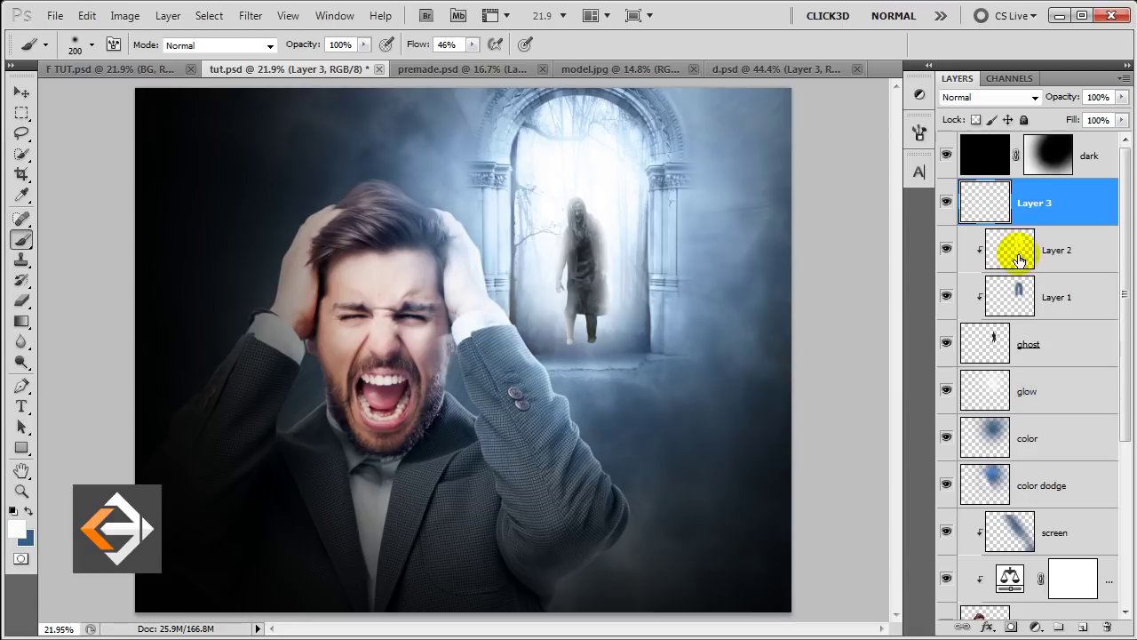
pyautogui.rightClick(1018, 199)
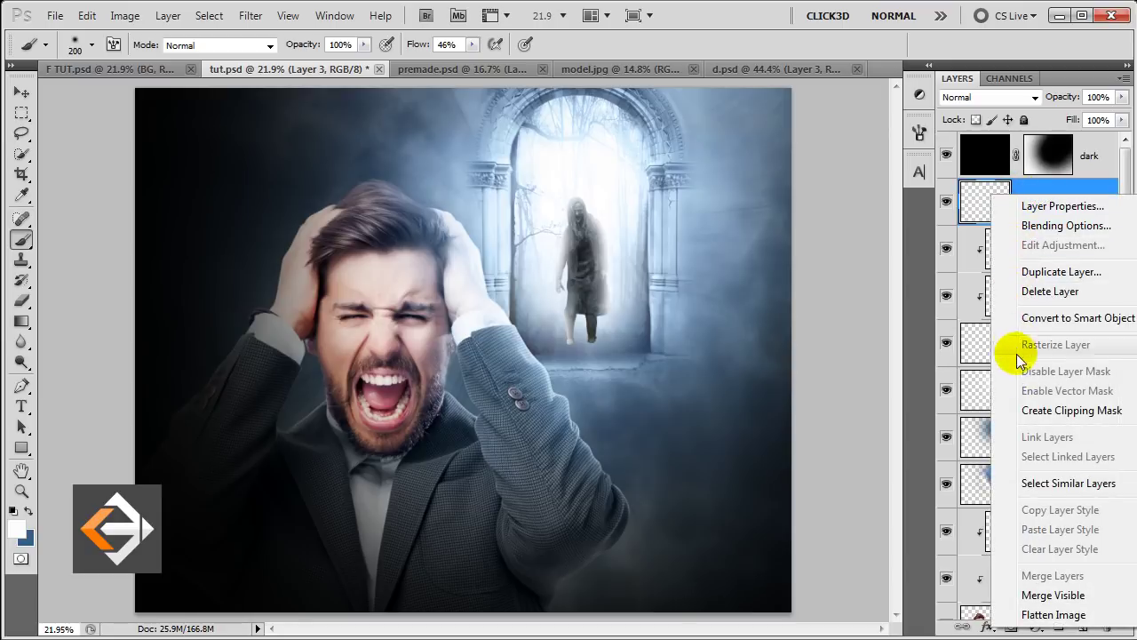
pyautogui.click(1022, 411)
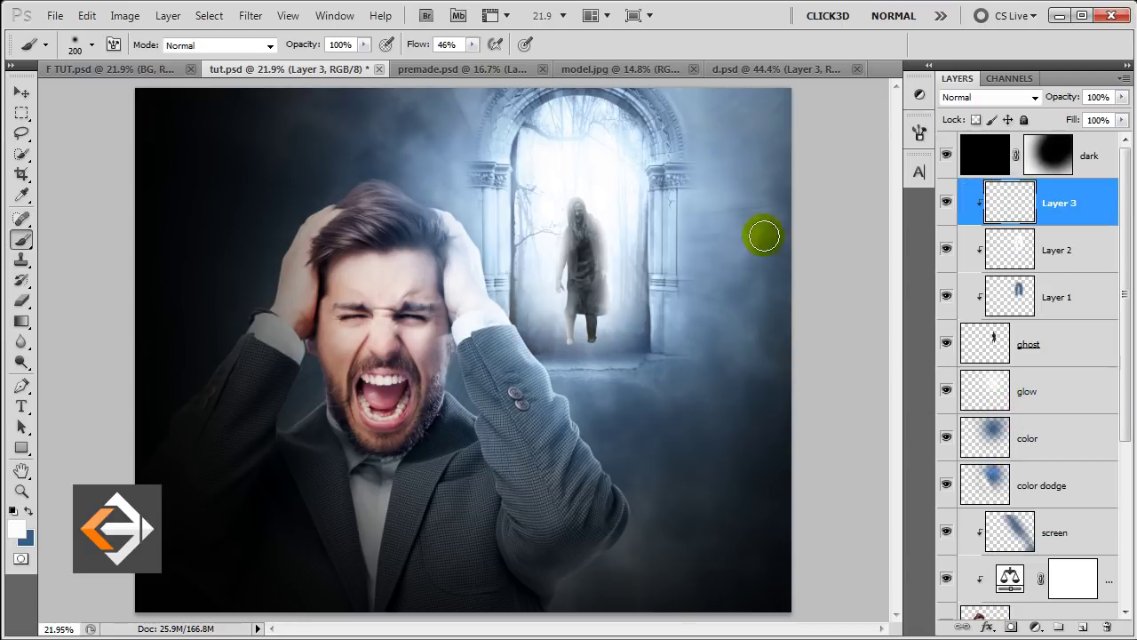
pyautogui.press('x')
pyautogui.moveTo(584, 189)
pyautogui.mouseDown()
pyautogui.moveTo(622, 284)
pyautogui.moveTo(605, 231)
pyautogui.moveTo(563, 317)
pyautogui.moveTo(579, 222)
pyautogui.moveTo(589, 325)
pyautogui.mouseUp()
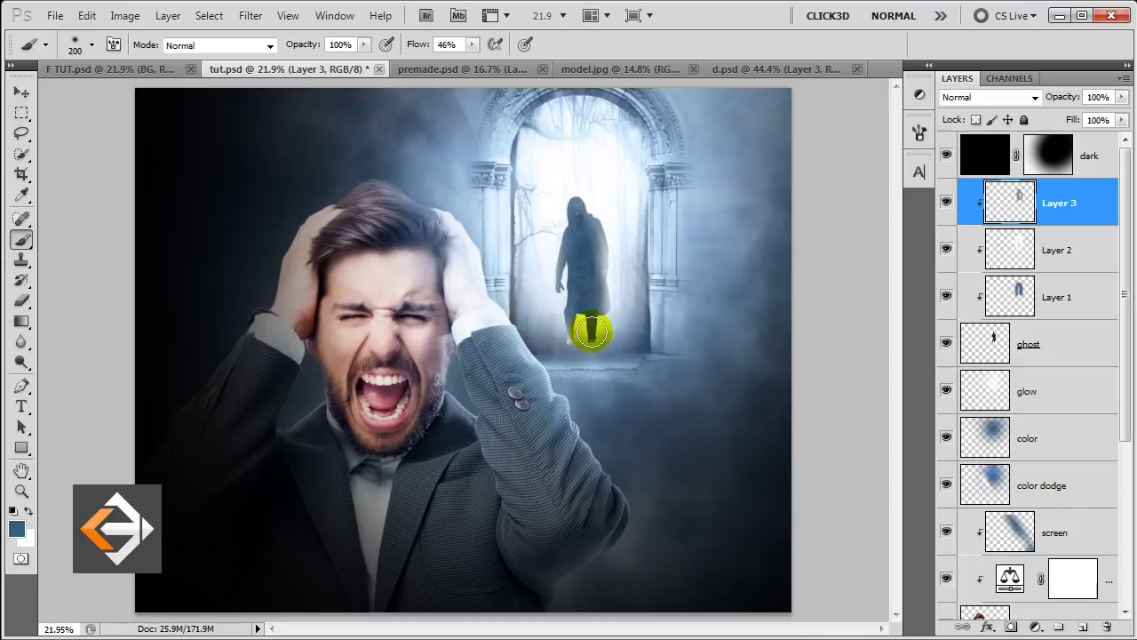
pyautogui.click(982, 100)
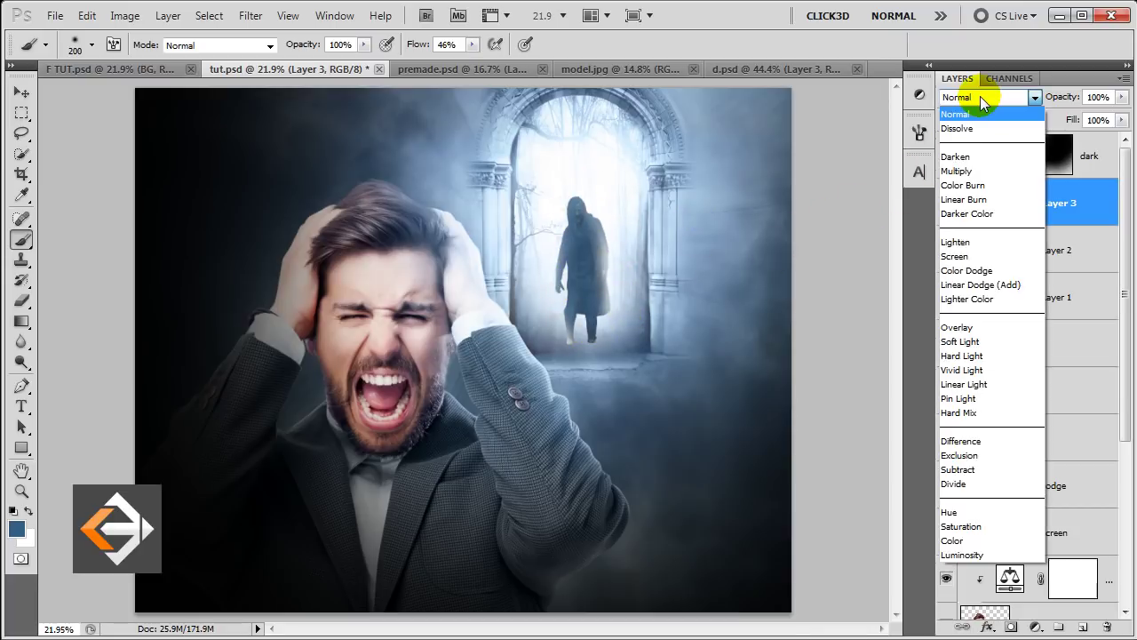
pyautogui.click(974, 542)
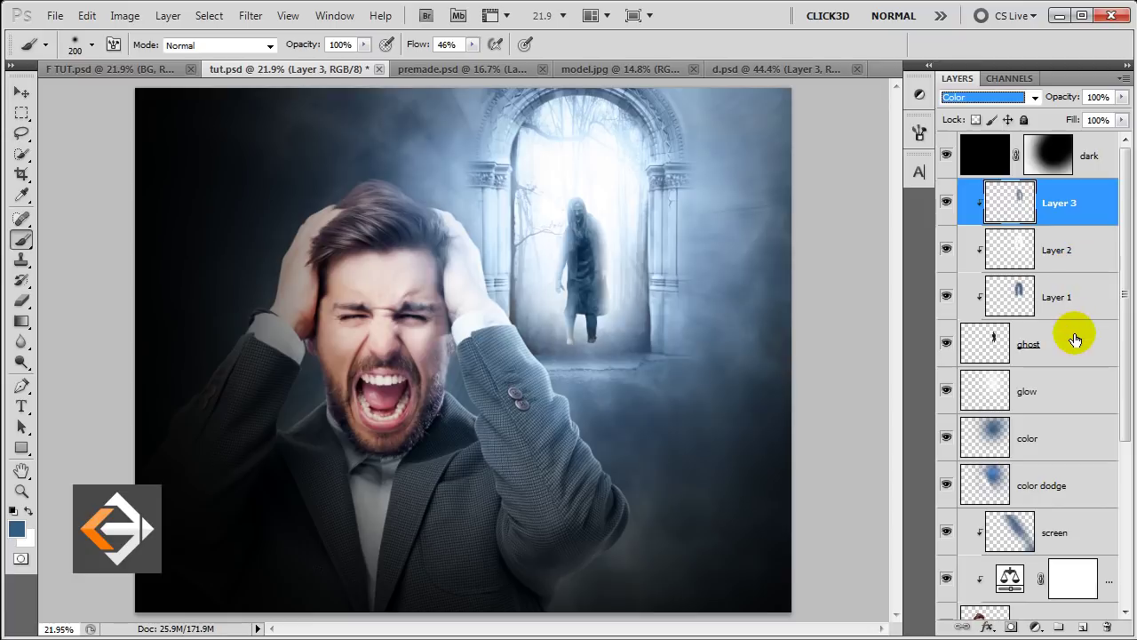
pyautogui.keyDown('shift'); pyautogui.click(1074, 344); pyautogui.keyUp('shift')
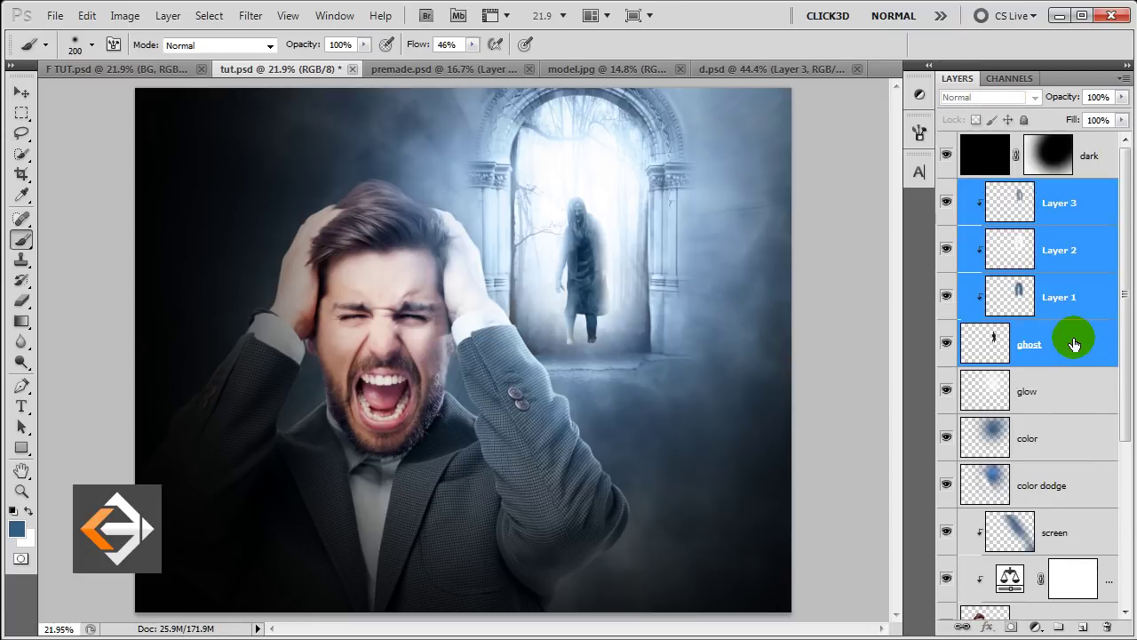
# Step: Group the ghost and its clipped layers into a group named 'ghost'
pyautogui.hotkey('ctrl', 'g')
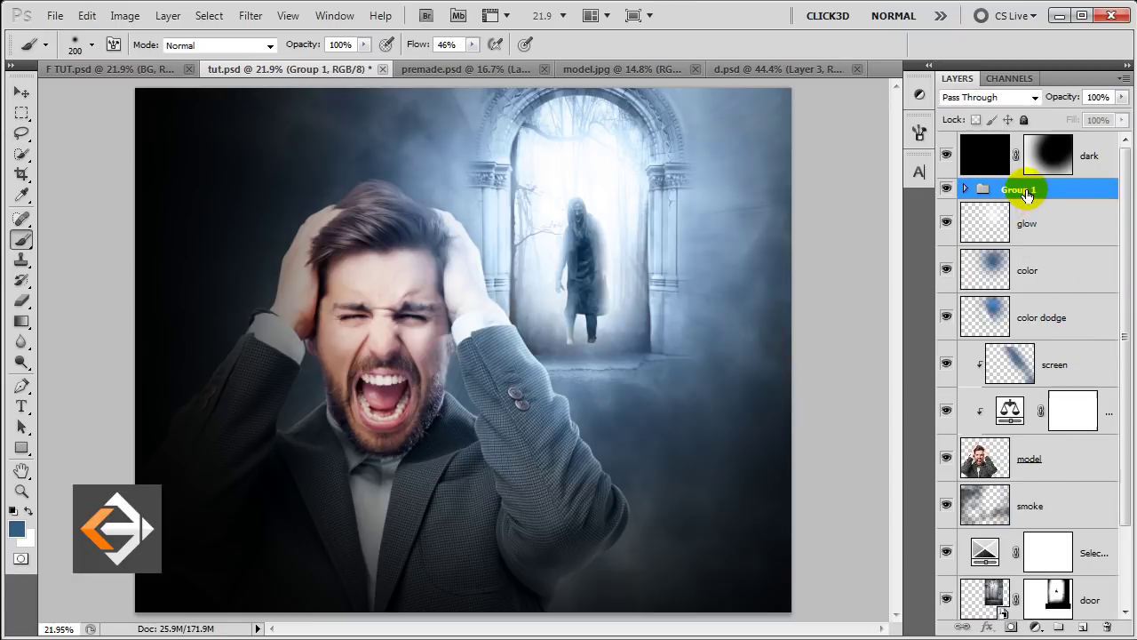
pyautogui.write('gho')
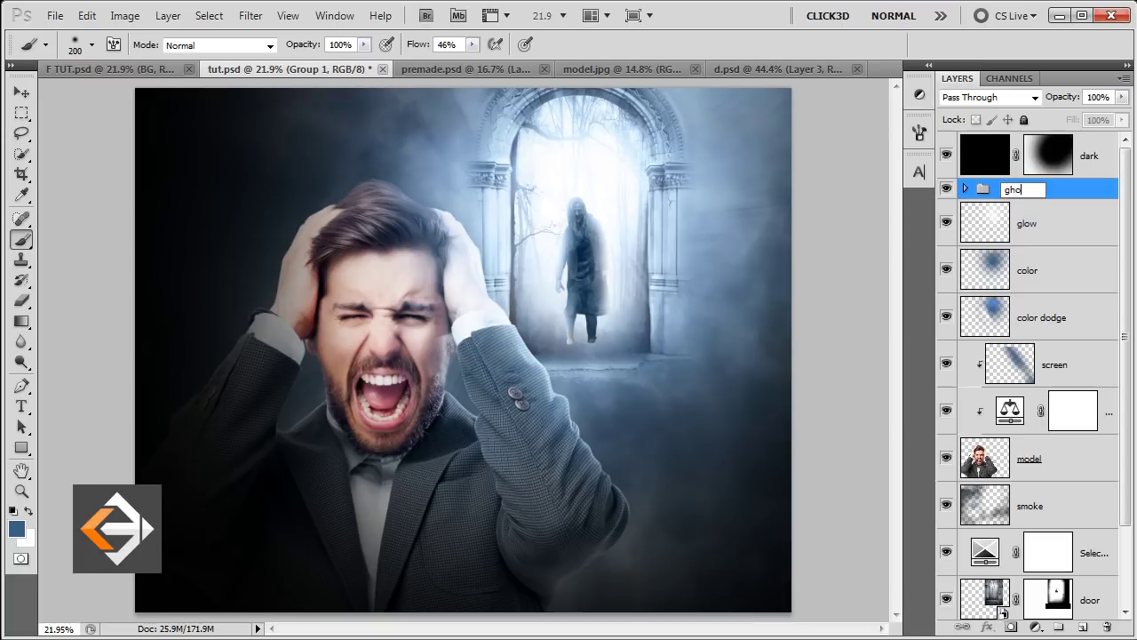
pyautogui.write('st')
pyautogui.press('Return')
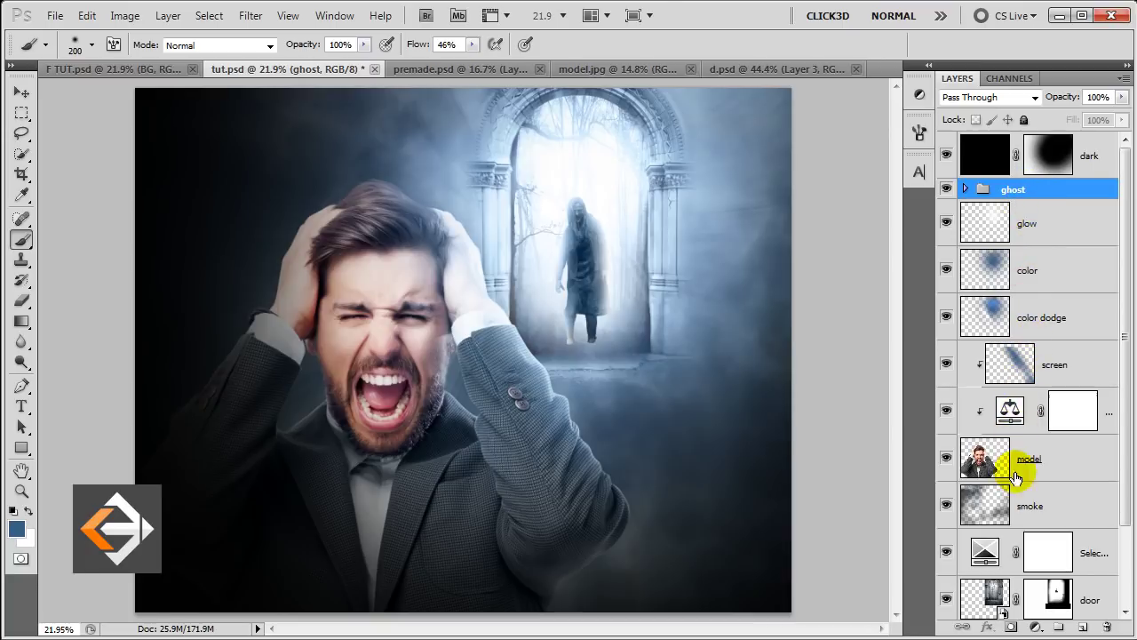
# Step: Mask the ghost group with a low-flow 500 px brush to fade the legs away
pyautogui.click(1011, 627)
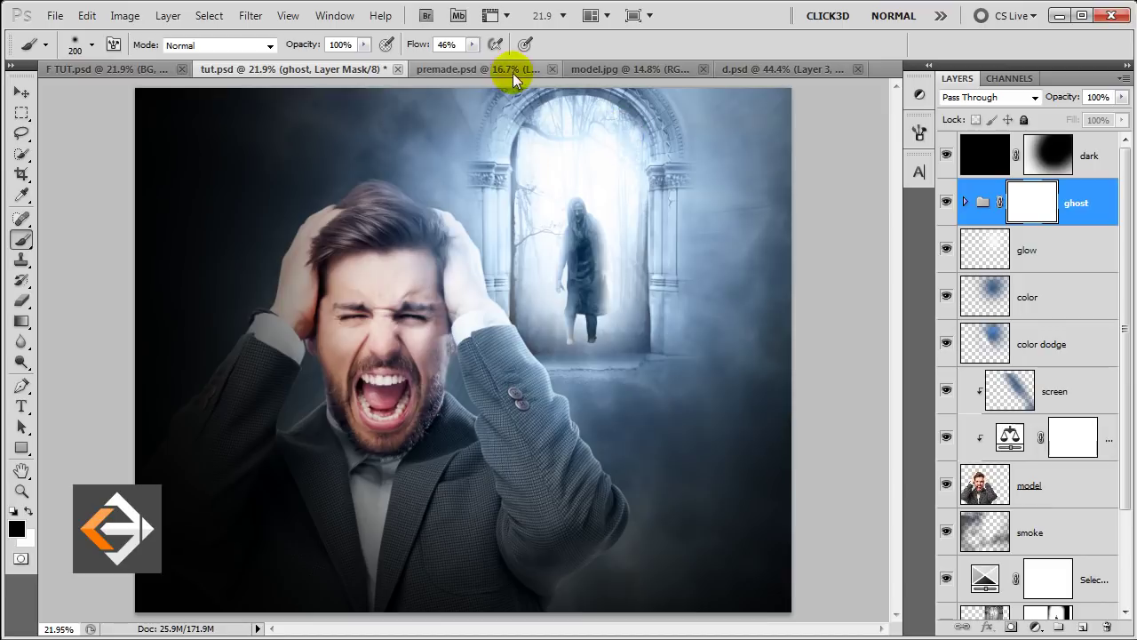
pyautogui.moveTo(473, 45); pyautogui.dragTo(455, 66)
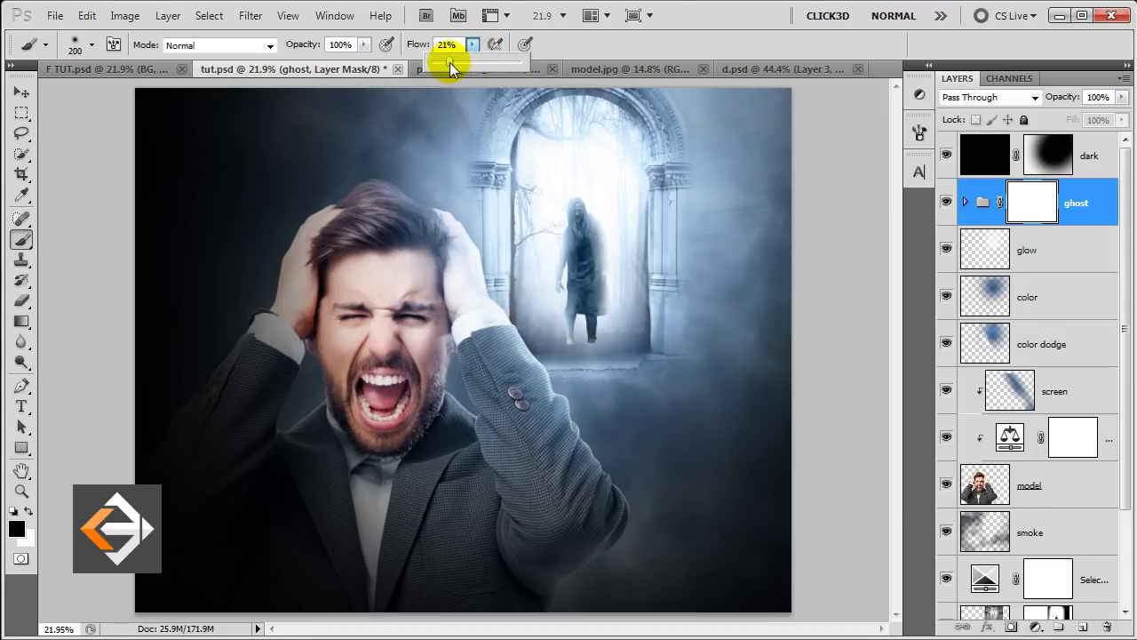
pyautogui.moveTo(576, 317); pyautogui.dragTo(568, 325)
pyautogui.press(']')
pyautogui.press(']')
pyautogui.press(']')
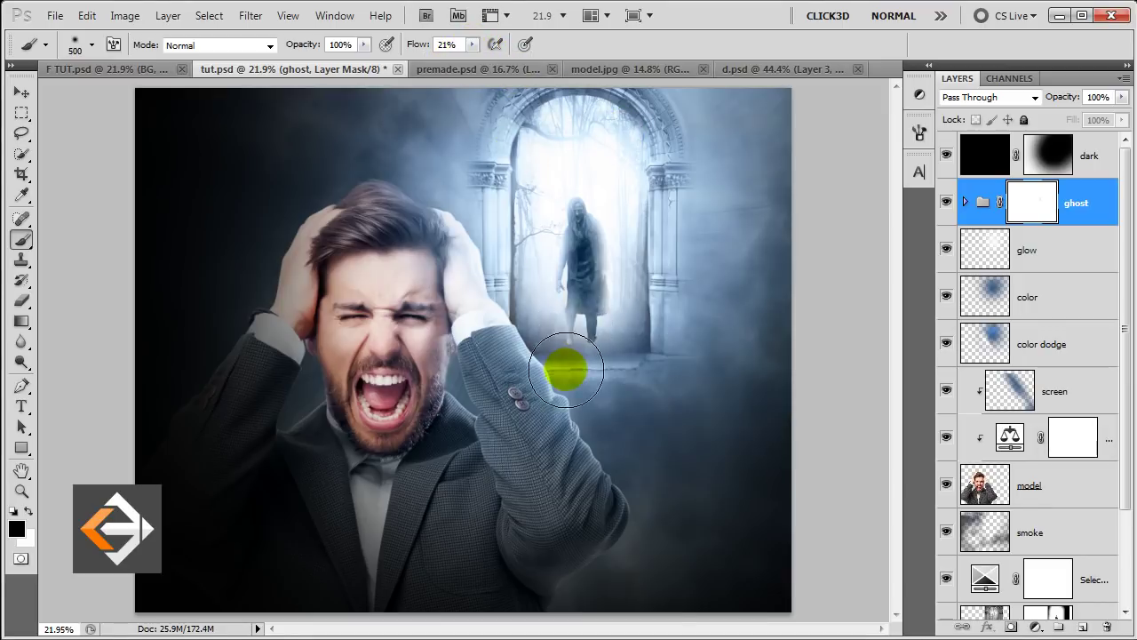
pyautogui.moveTo(569, 368)
pyautogui.mouseDown()
pyautogui.moveTo(576, 380)
pyautogui.moveTo(574, 332)
pyautogui.moveTo(599, 394)
pyautogui.moveTo(601, 300)
pyautogui.moveTo(617, 335)
pyautogui.moveTo(599, 343)
pyautogui.moveTo(598, 303)
pyautogui.moveTo(604, 357)
pyautogui.moveTo(630, 325)
pyautogui.moveTo(631, 233)
pyautogui.moveTo(639, 308)
pyautogui.moveTo(552, 305)
pyautogui.moveTo(617, 323)
pyautogui.moveTo(602, 290)
pyautogui.moveTo(620, 399)
pyautogui.moveTo(601, 385)
pyautogui.moveTo(588, 336)
pyautogui.mouseUp()
pyautogui.press('v')
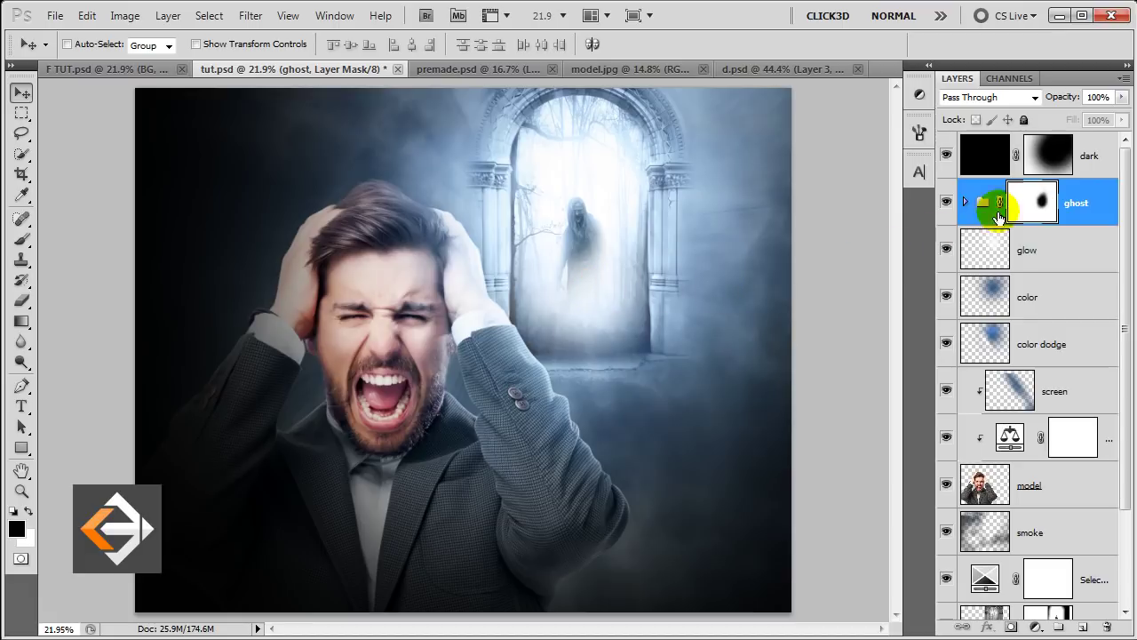
pyautogui.click(1092, 154)
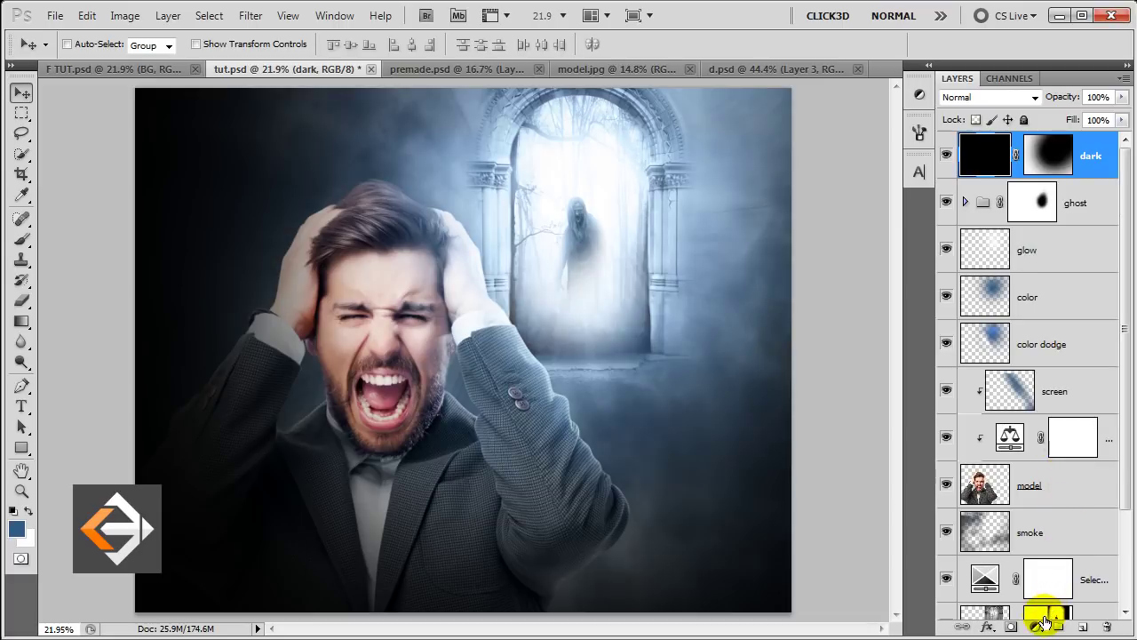
# Step: Add a Color Balance layer shifting midtones, shadows and highlights (-12, -5, -3) toward cyan
pyautogui.click(1036, 628)
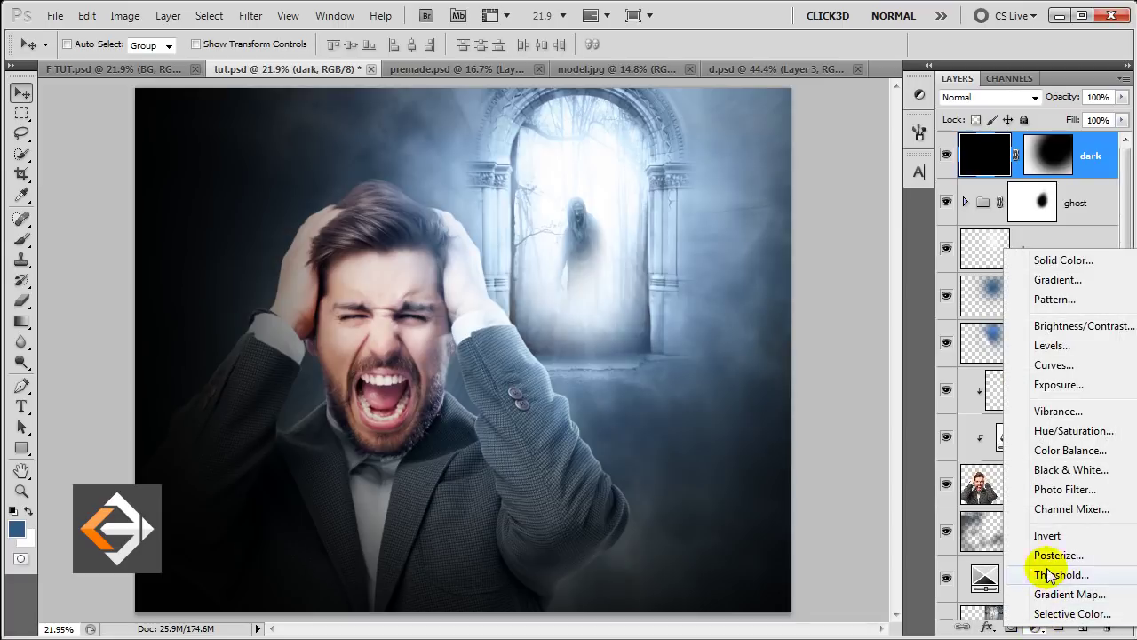
pyautogui.click(1052, 450)
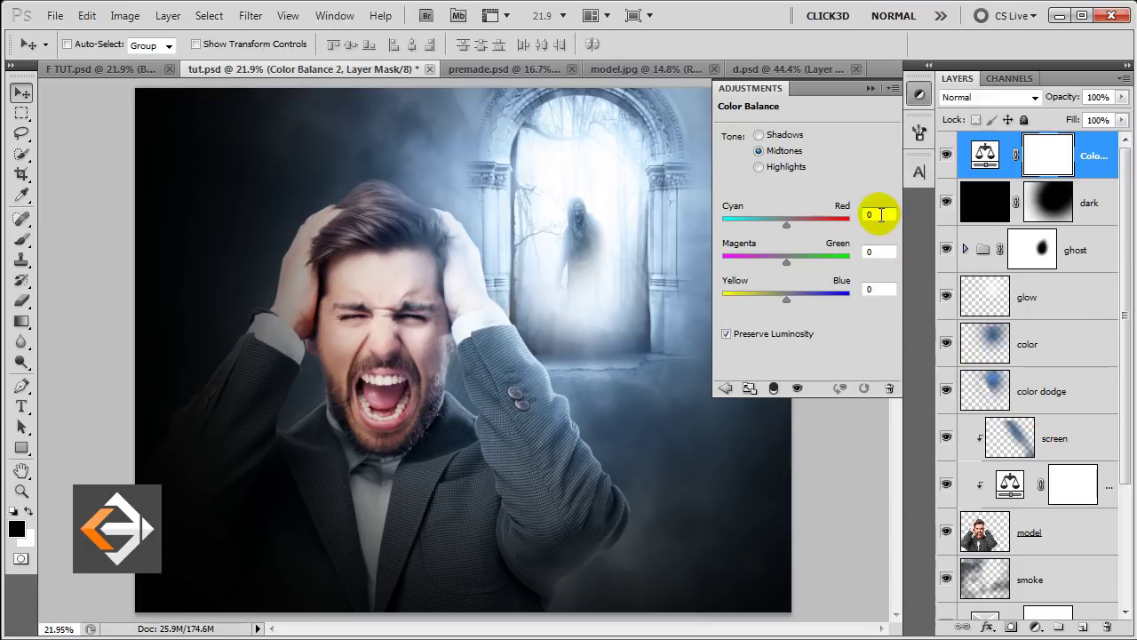
pyautogui.click(874, 214)
pyautogui.write('-15-')
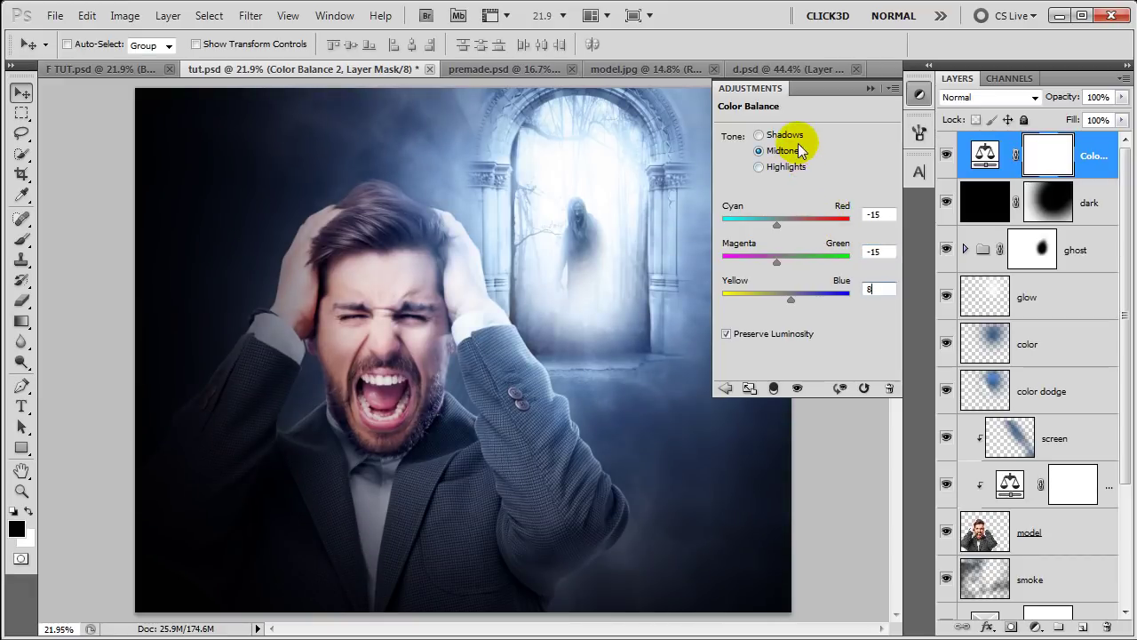
pyautogui.click(869, 214)
pyautogui.write('-24')
pyautogui.write('-')
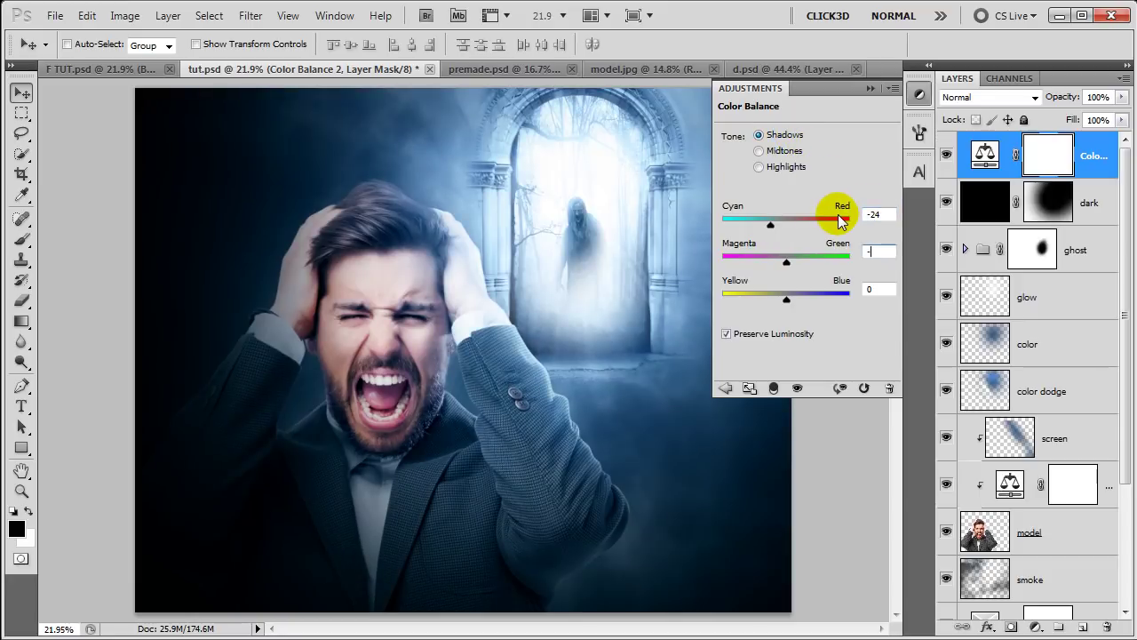
pyautogui.write('8')
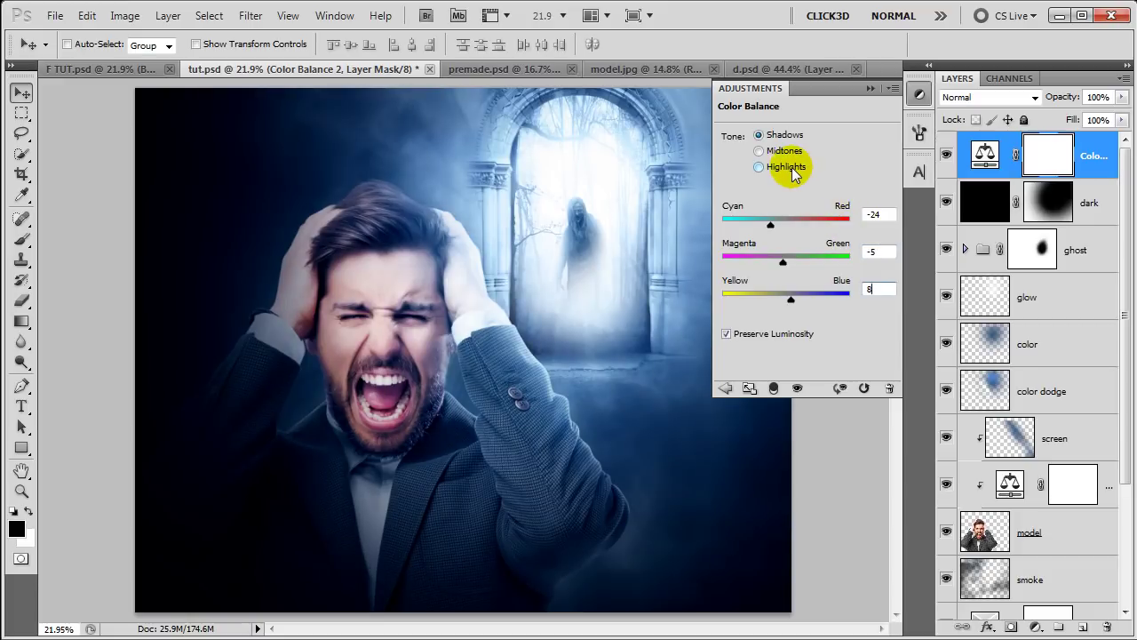
pyautogui.doubleClick(863, 214)
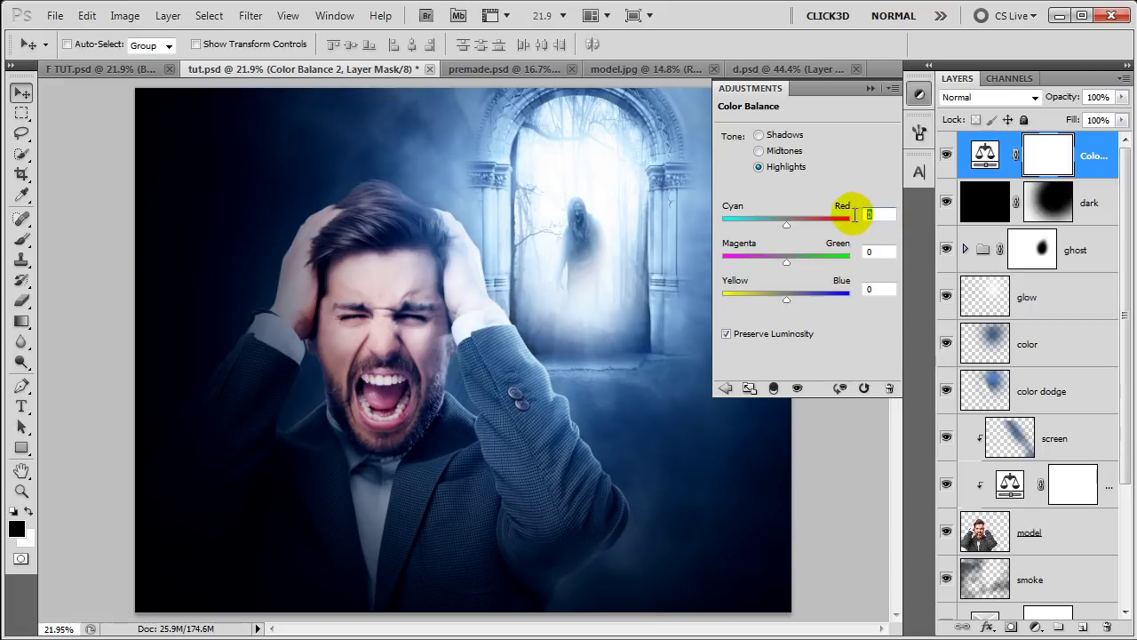
pyautogui.write('12')
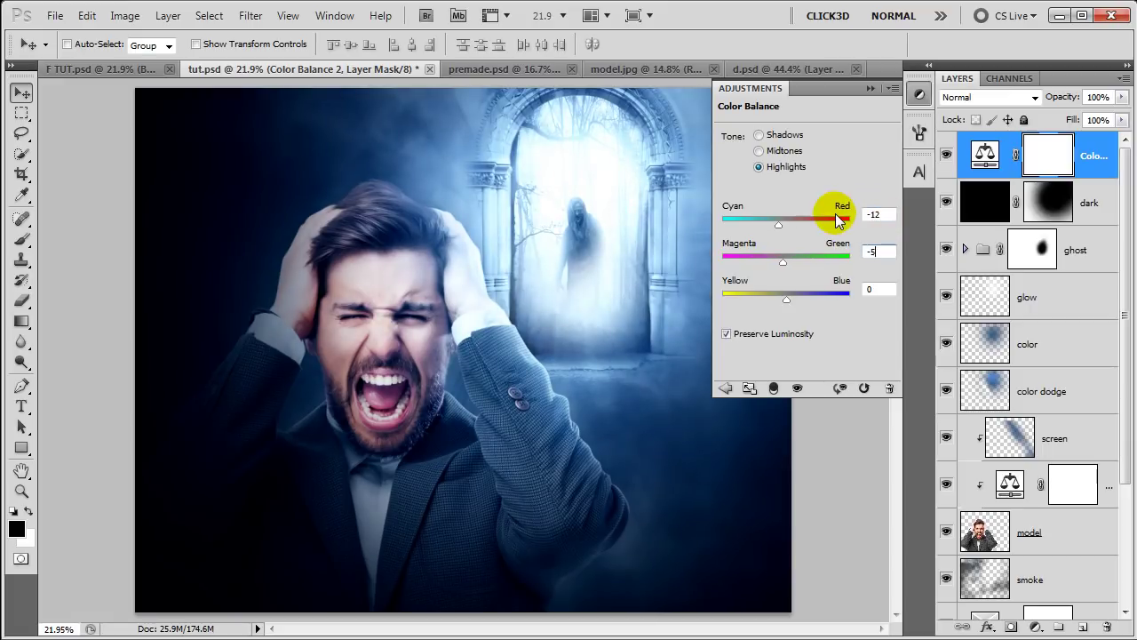
pyautogui.write('-3')
pyautogui.click(872, 89)
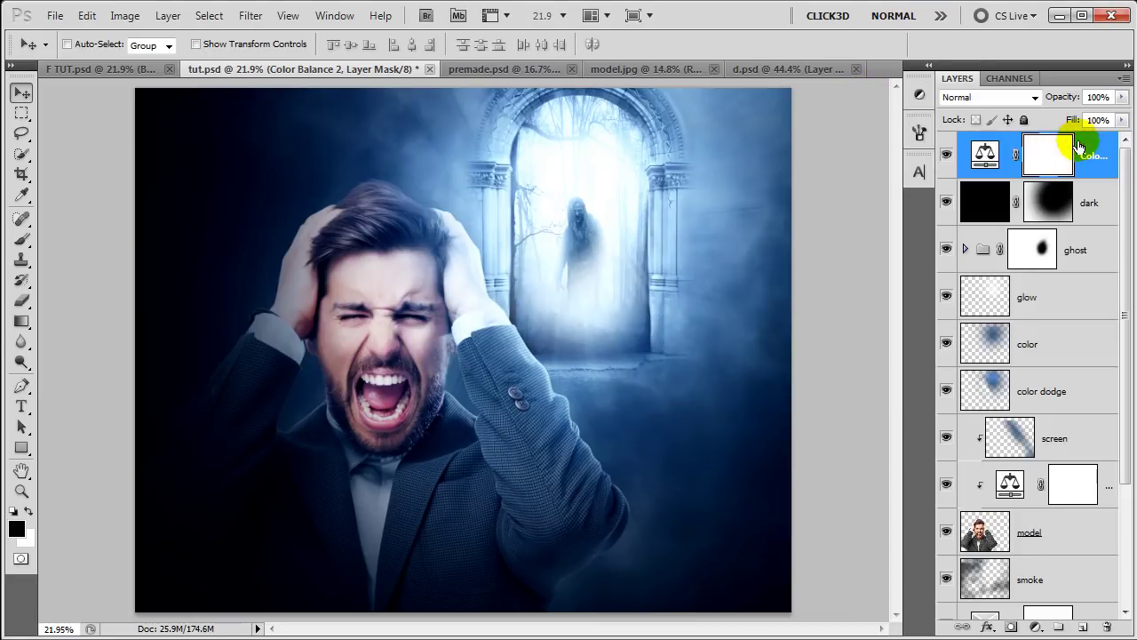
# Step: Set the Color Balance layer's opacity to 80%
pyautogui.click(1111, 97)
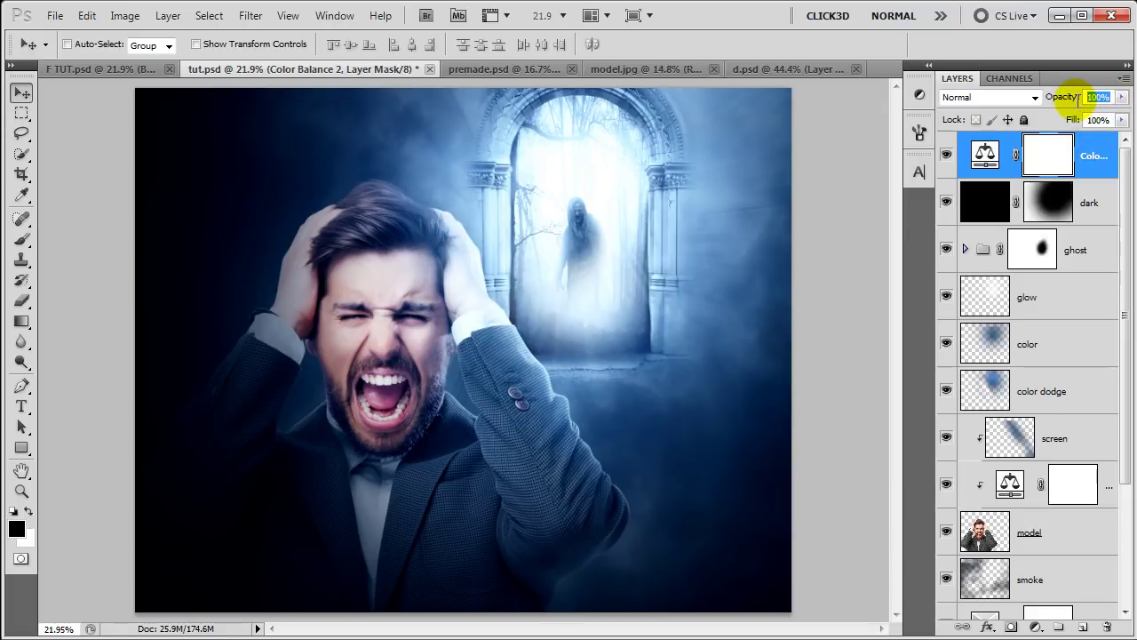
pyautogui.write('80')
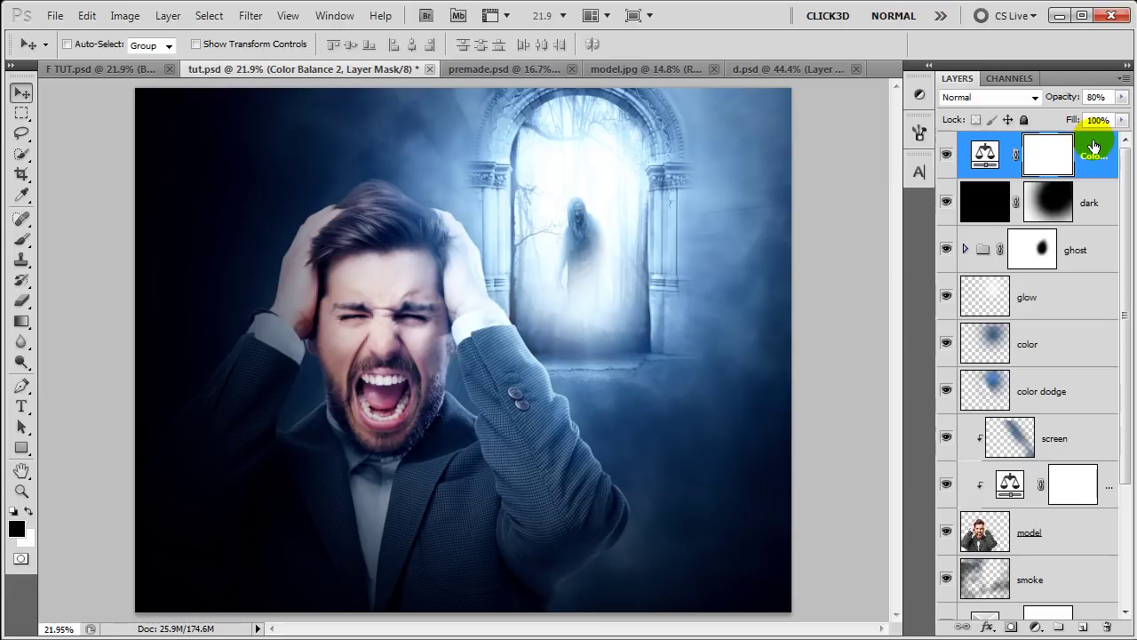
pyautogui.click(1094, 147)
# Step: Merge all visible layers into a new Layer 4 blended in Linear Light
pyautogui.hotkey('ctrl', 'alt', 'shift', 'e')
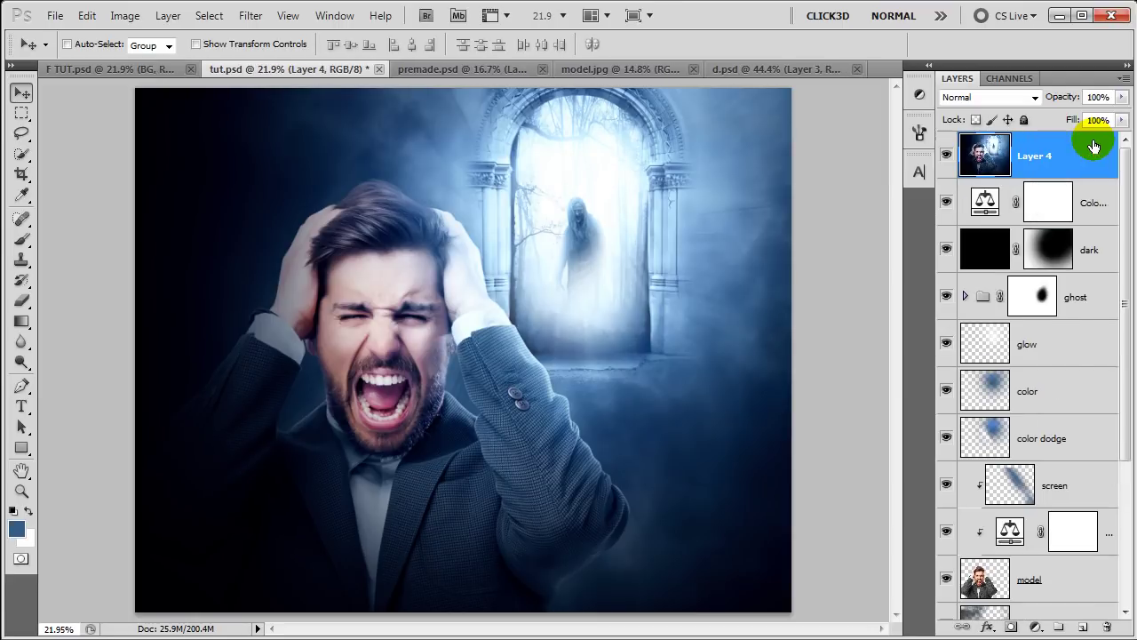
pyautogui.click(1022, 99)
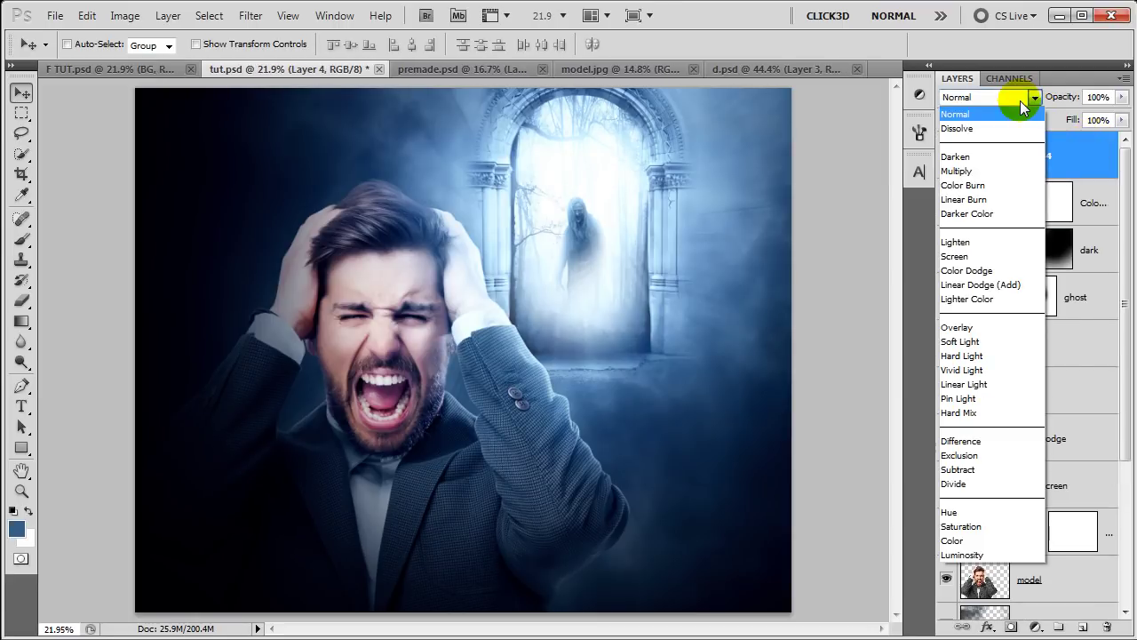
pyautogui.click(1005, 384)
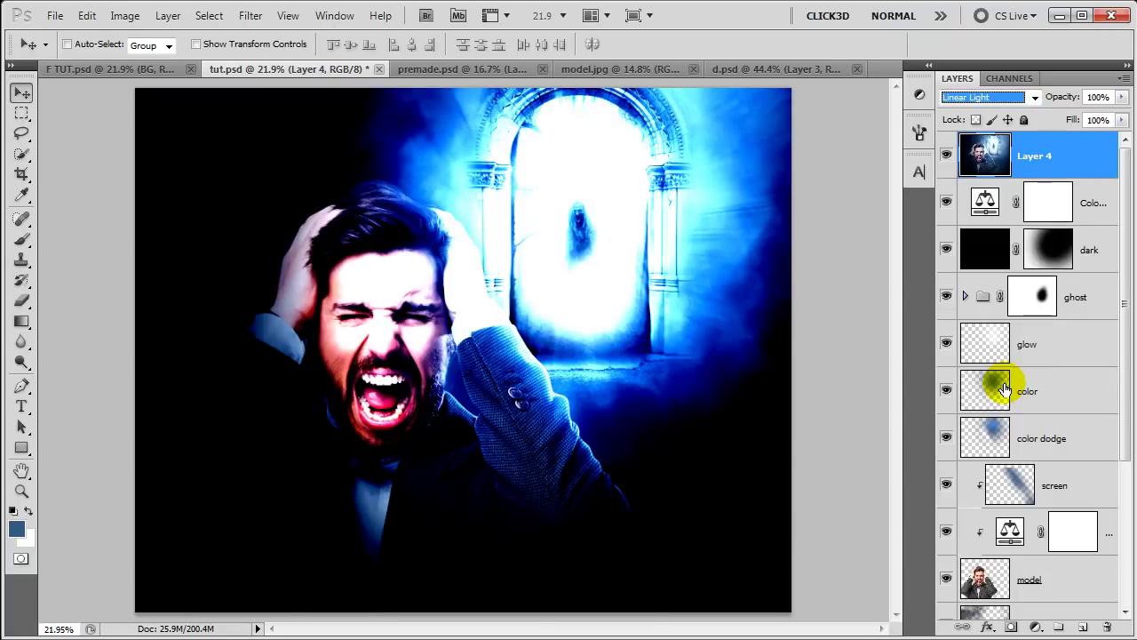
# Step: Apply a High Pass filter with a 1-pixel radius to Layer 4
pyautogui.click(252, 18)
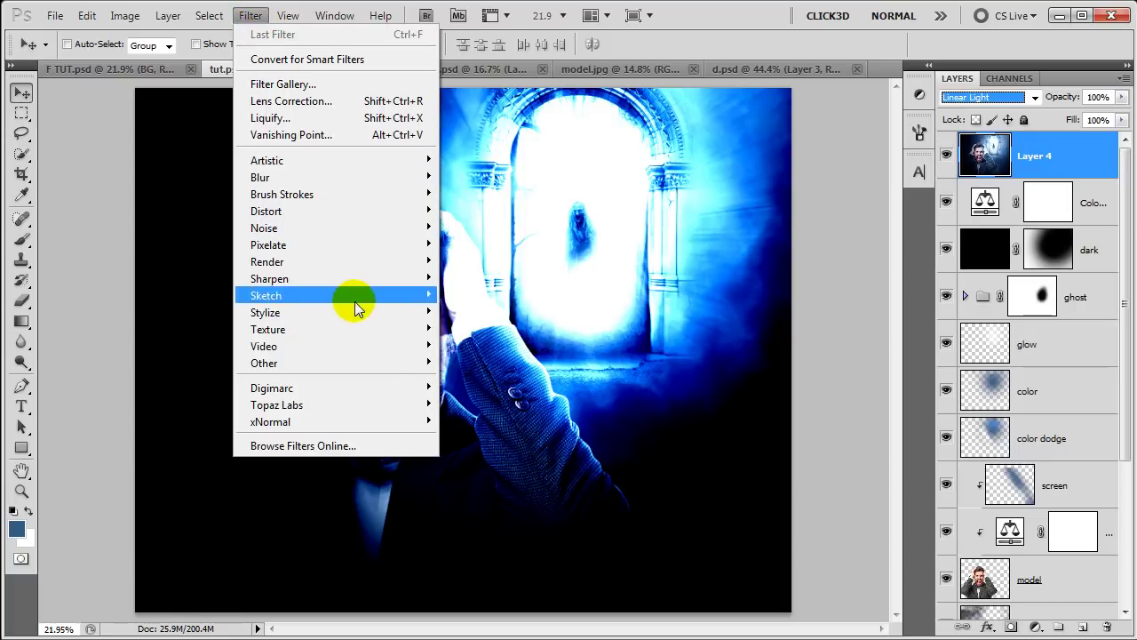
pyautogui.moveTo(264, 363)
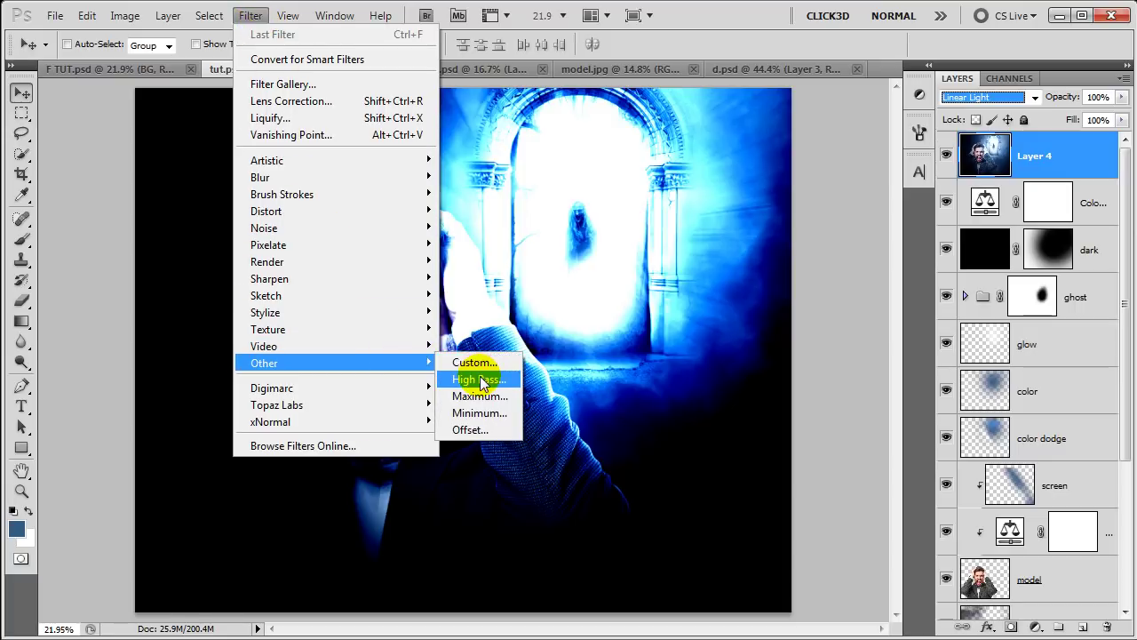
pyautogui.click(480, 380)
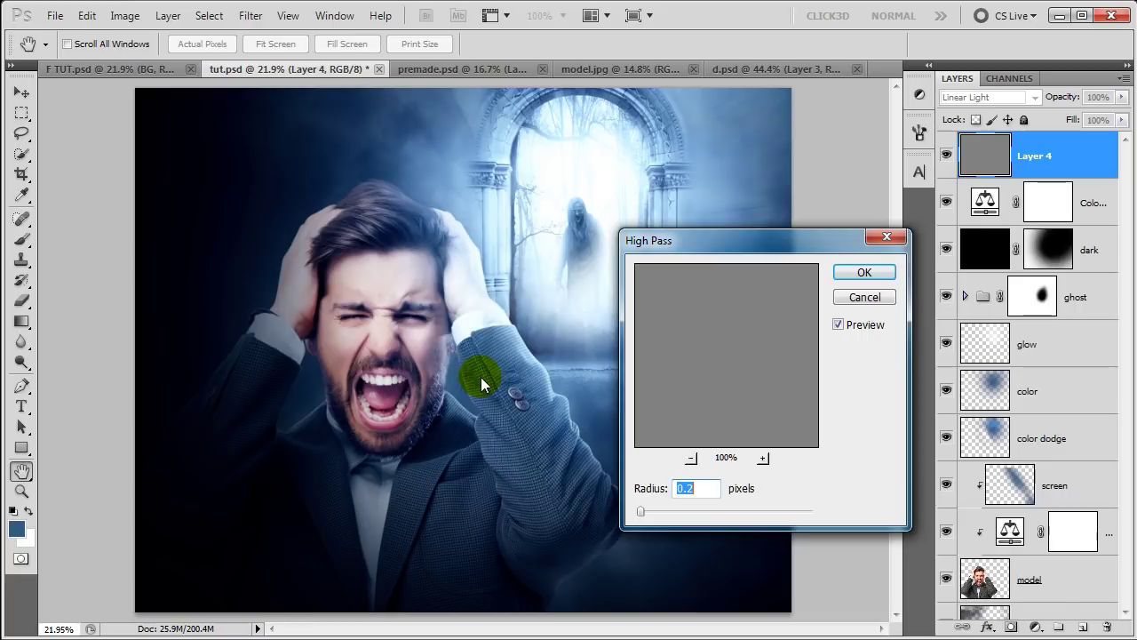
pyautogui.click(677, 488)
pyautogui.write('1')
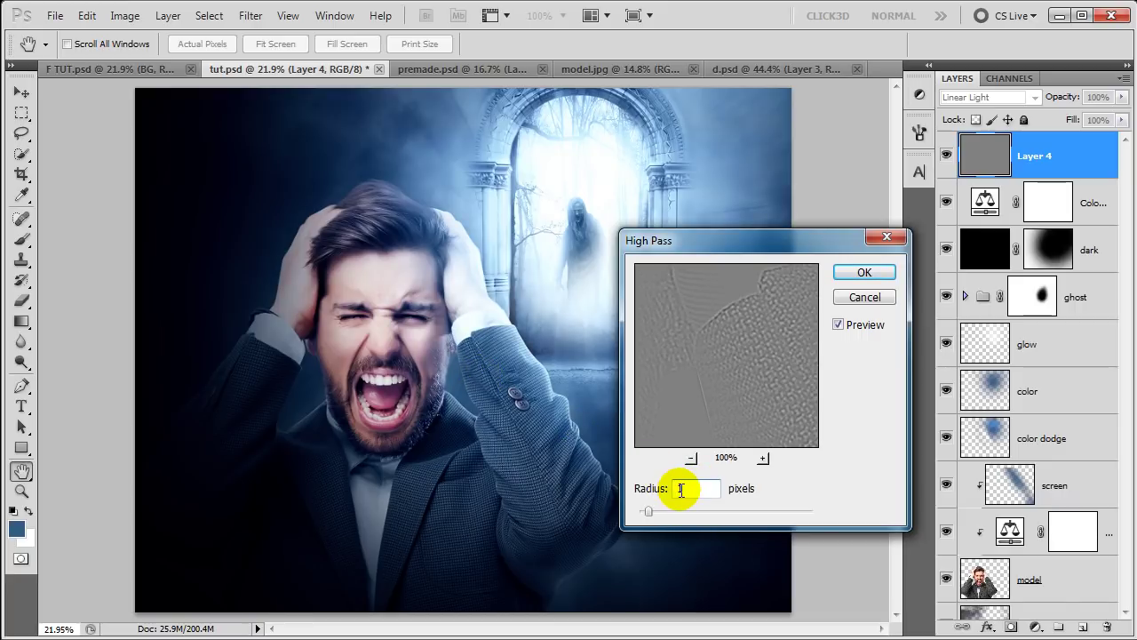
pyautogui.click(860, 277)
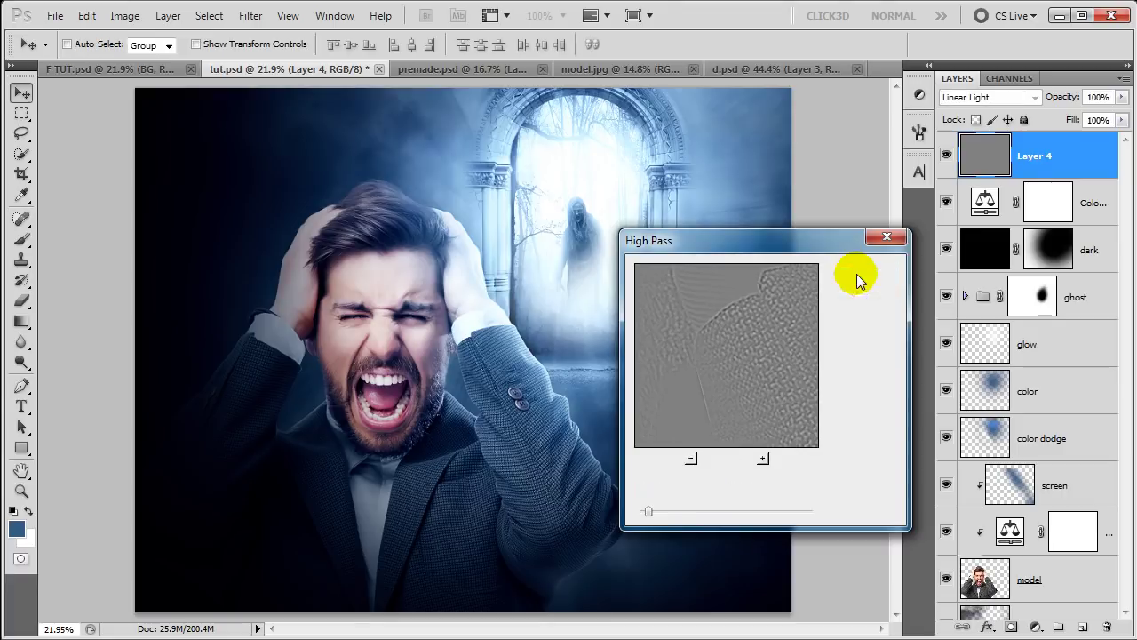